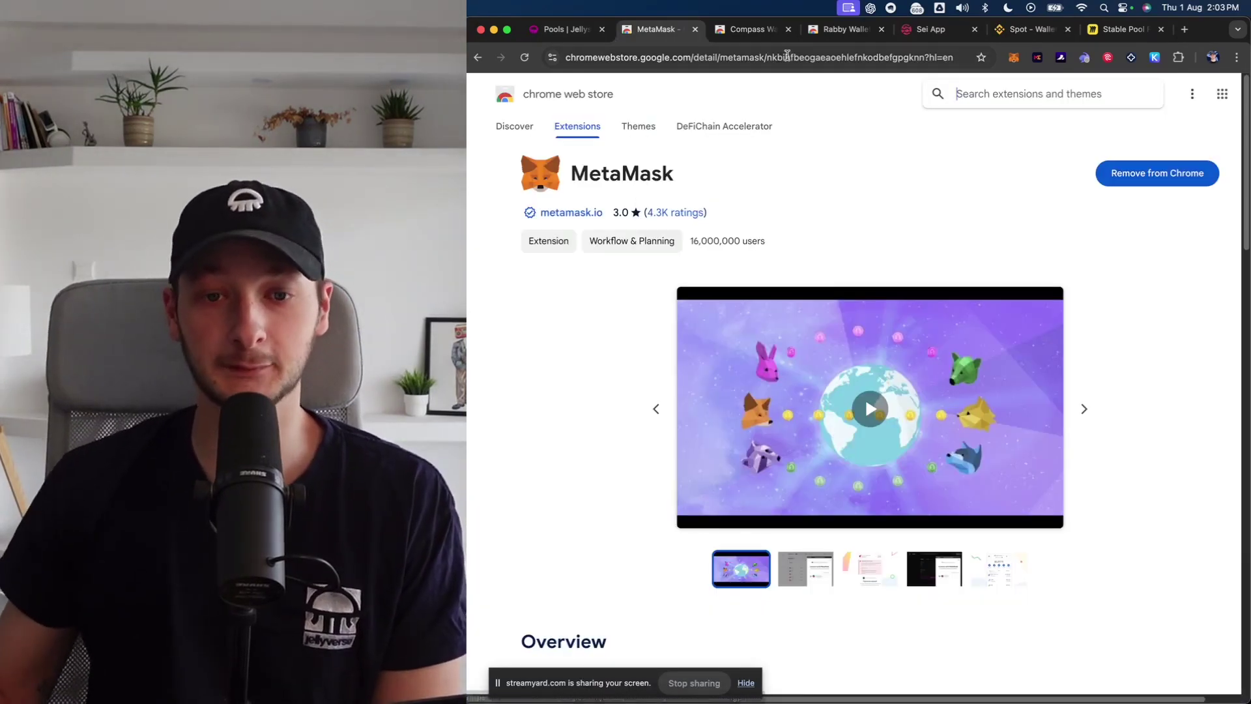
Look through the Compass Wallet and Rabby Wallet extension pages, then the Sei dashboard.
click(751, 29)
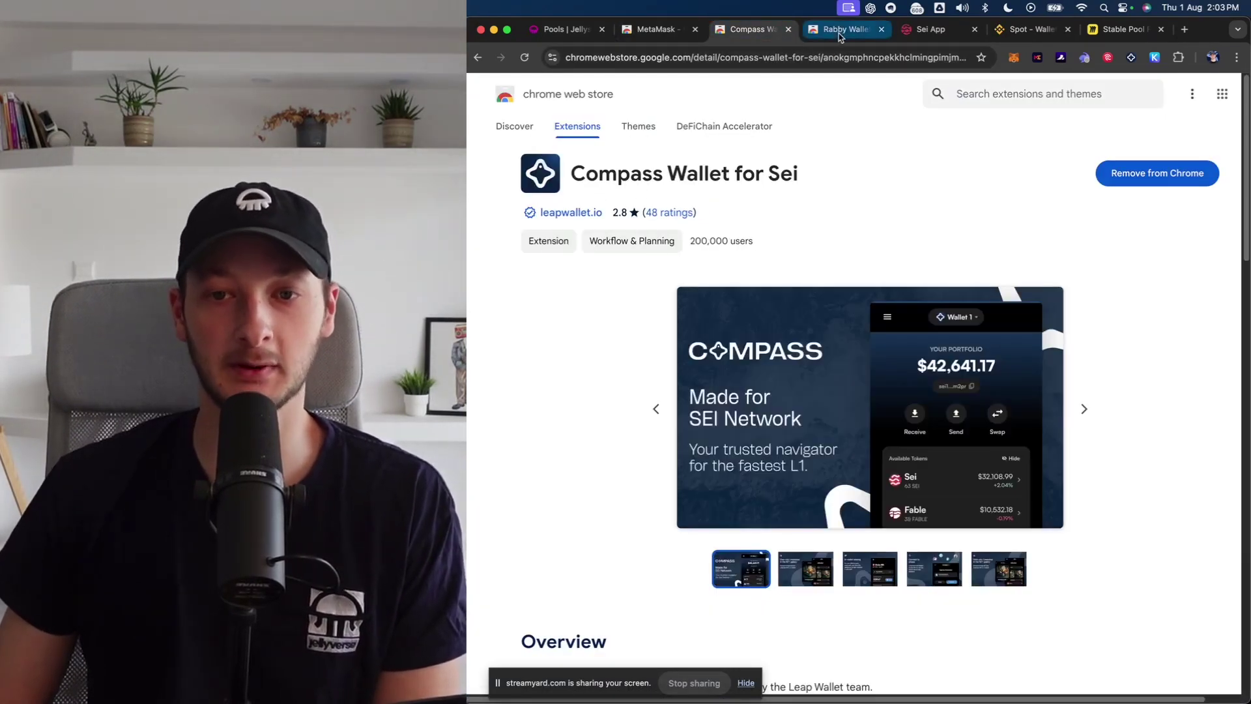
click(839, 28)
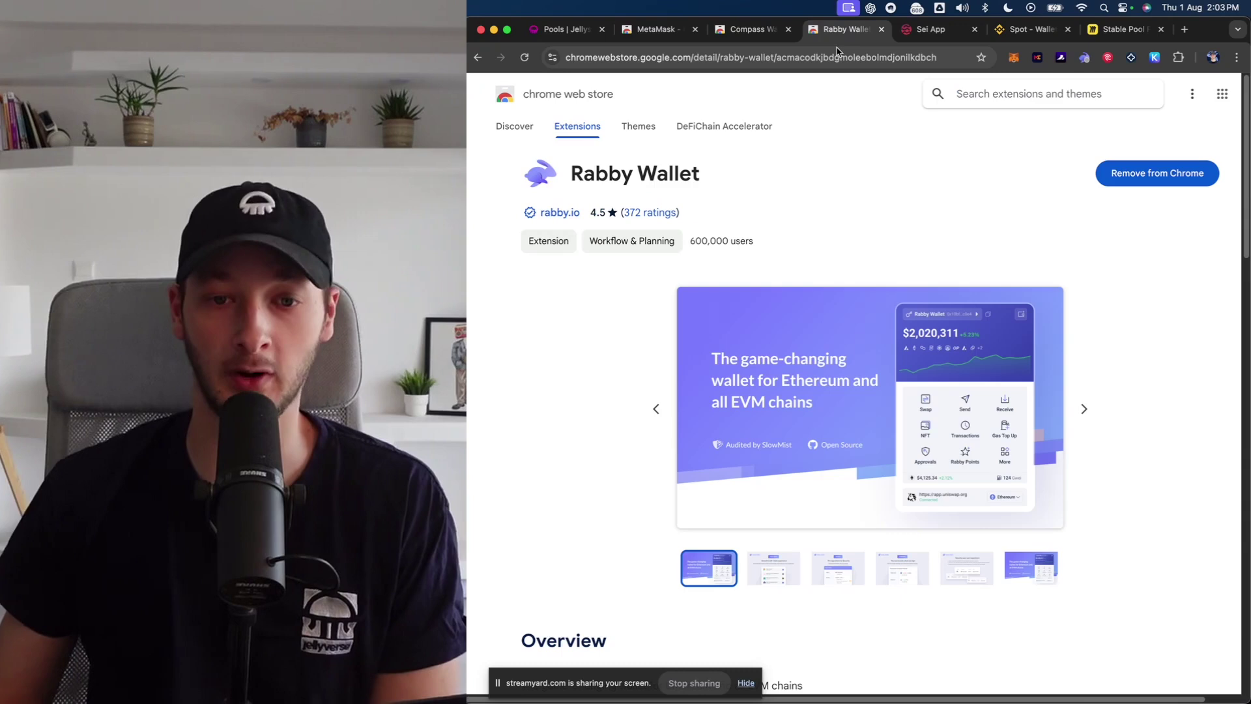
click(931, 28)
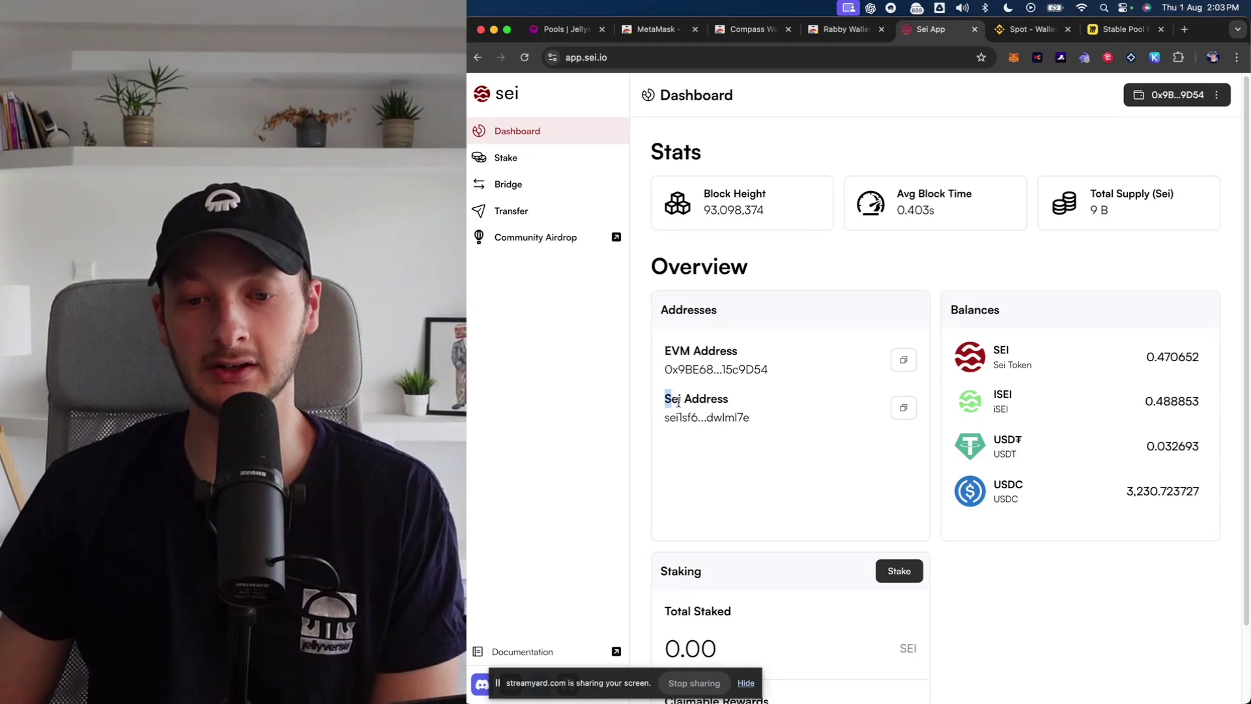
Highlight the Sei address on the dashboard, then bring up the Binance spot wallet.
drag(664, 396, 748, 418)
click(783, 445)
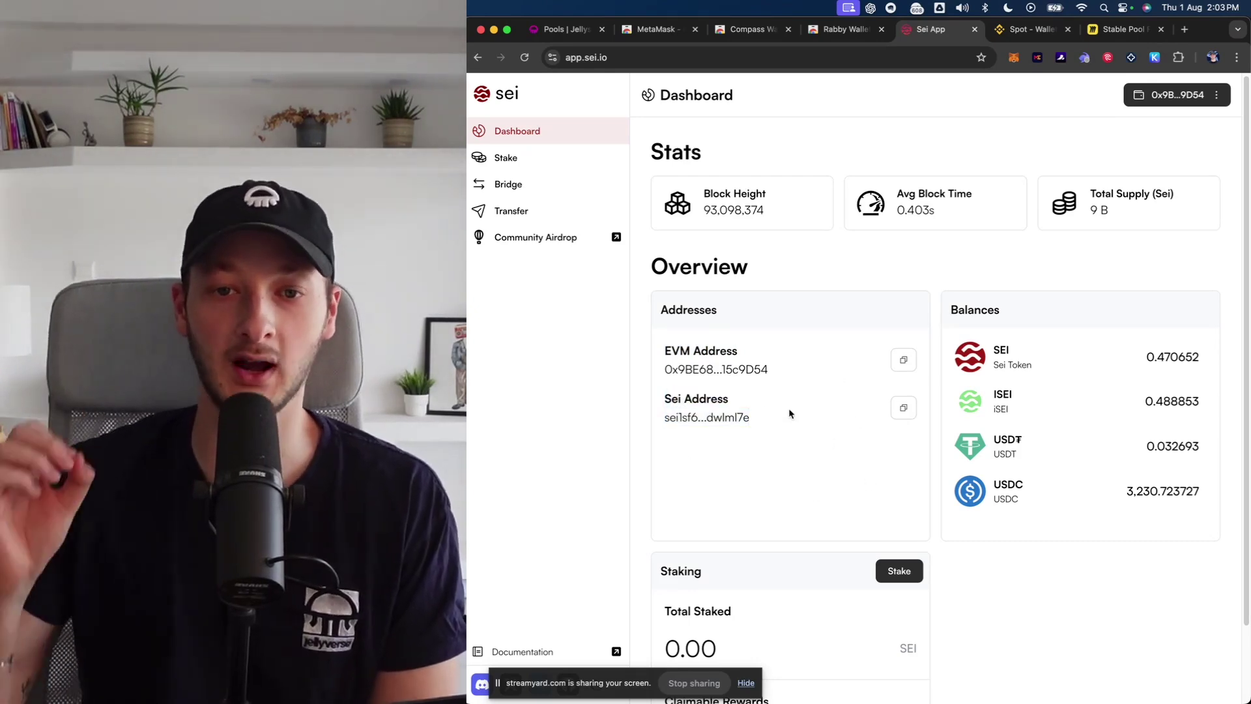
click(1026, 30)
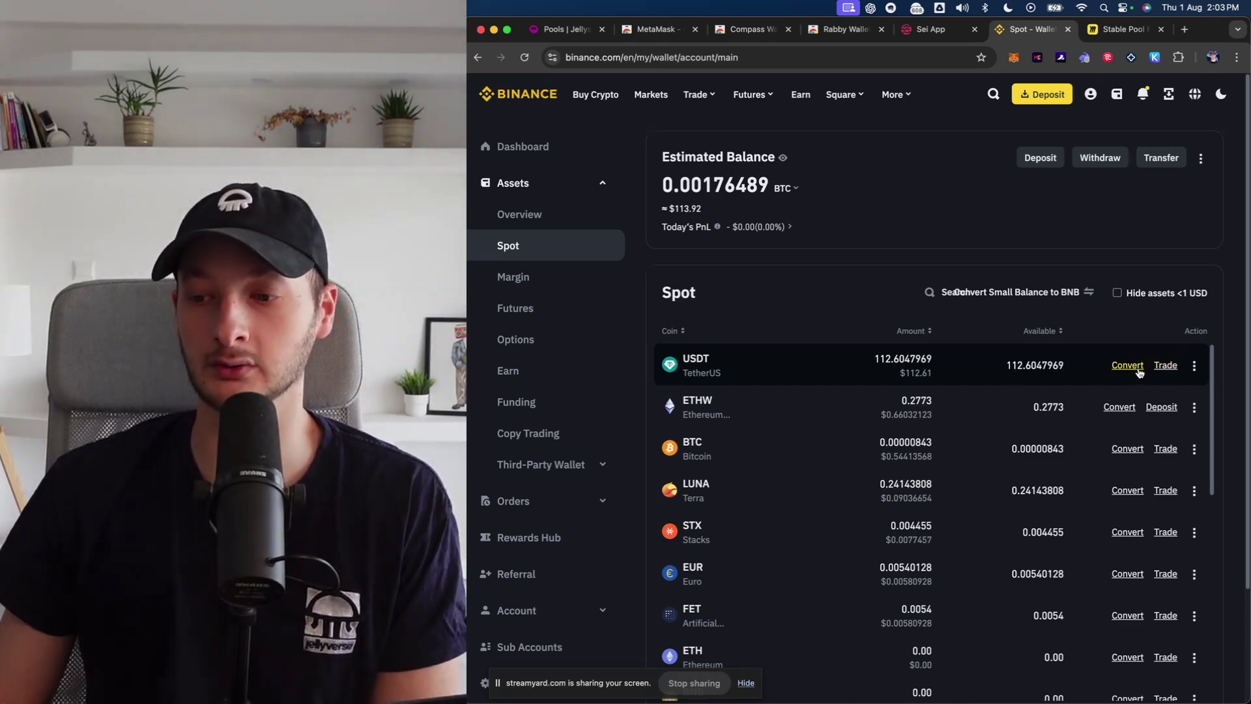
Convert 100 USDT into SEI from the USDT row, picking SEI via a 'sei' search.
click(1127, 365)
click(929, 430)
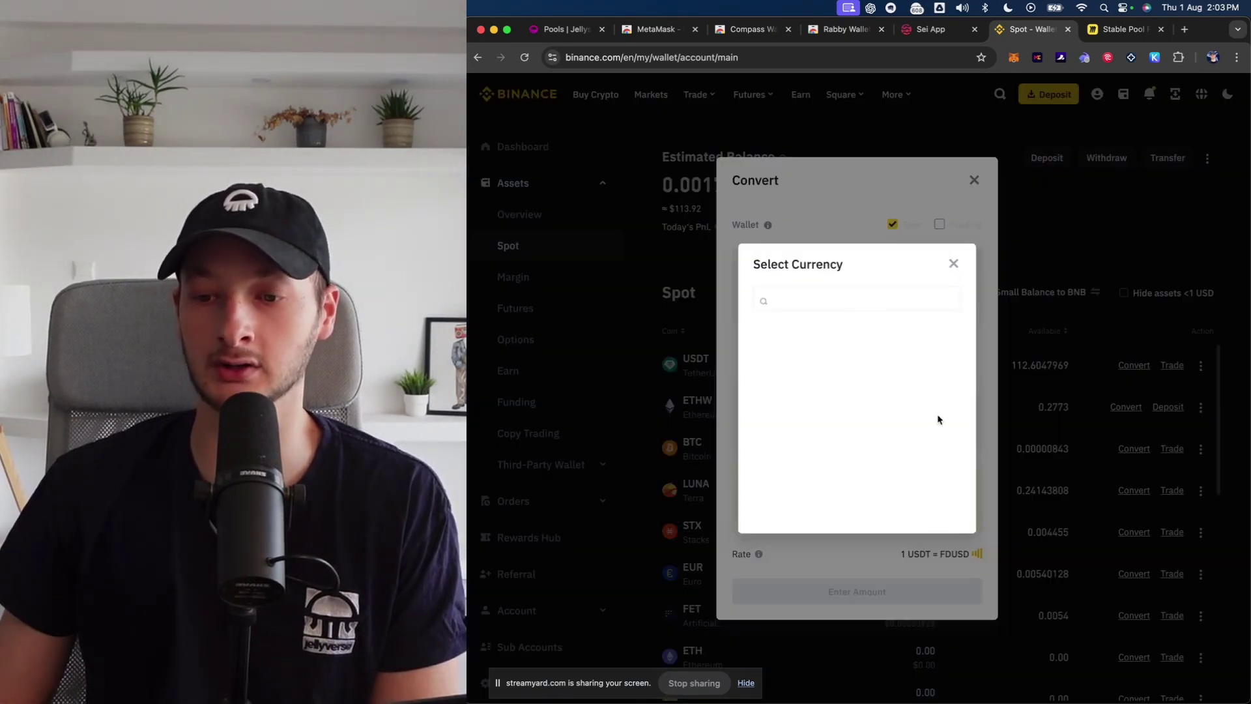
click(846, 293)
text(sei)
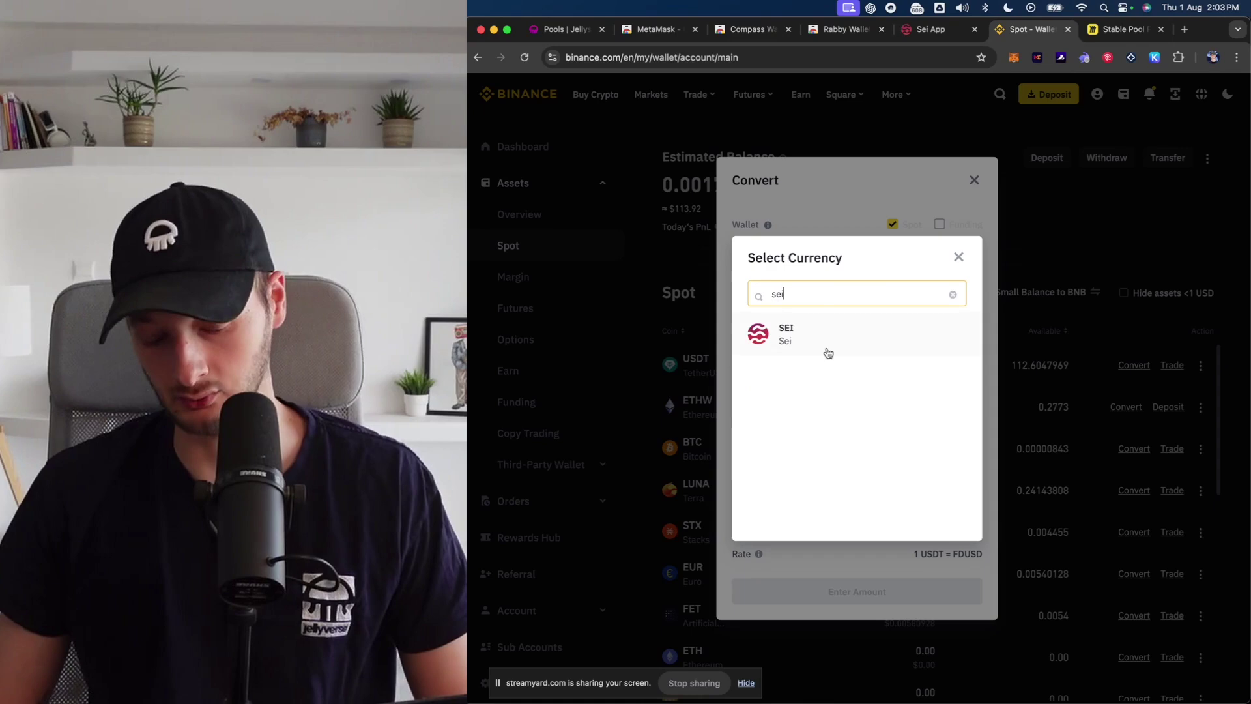
click(785, 334)
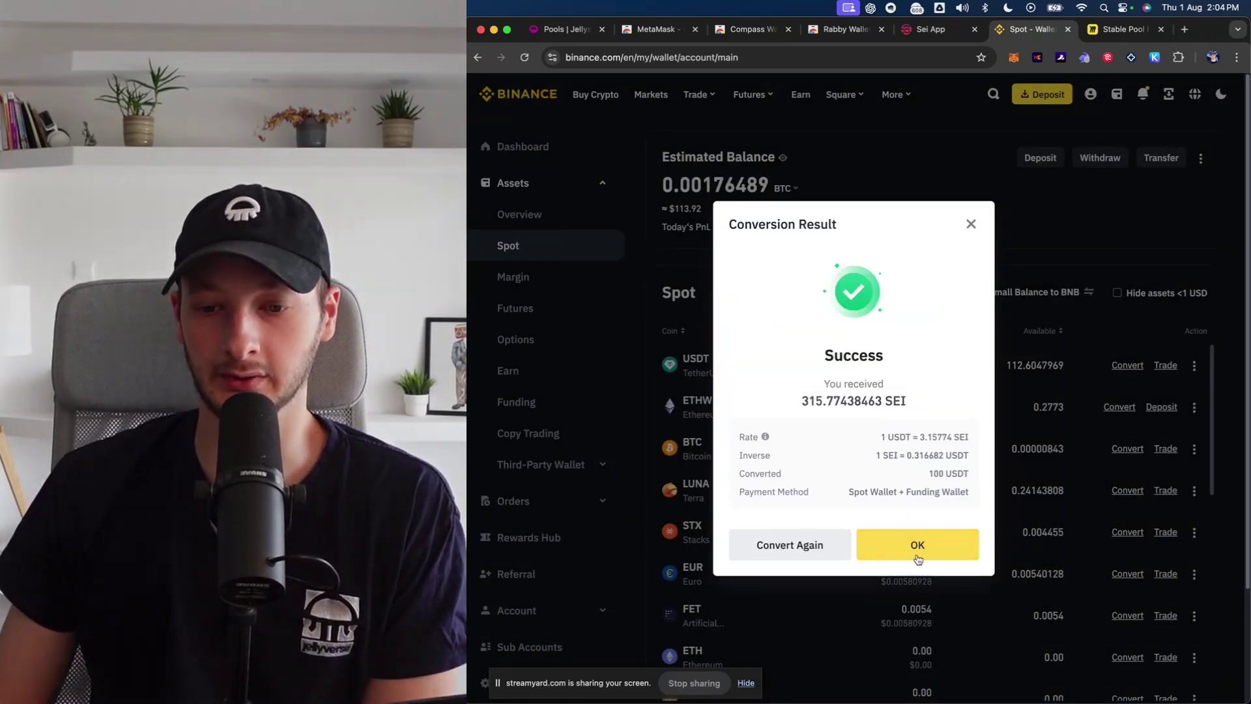
click(925, 552)
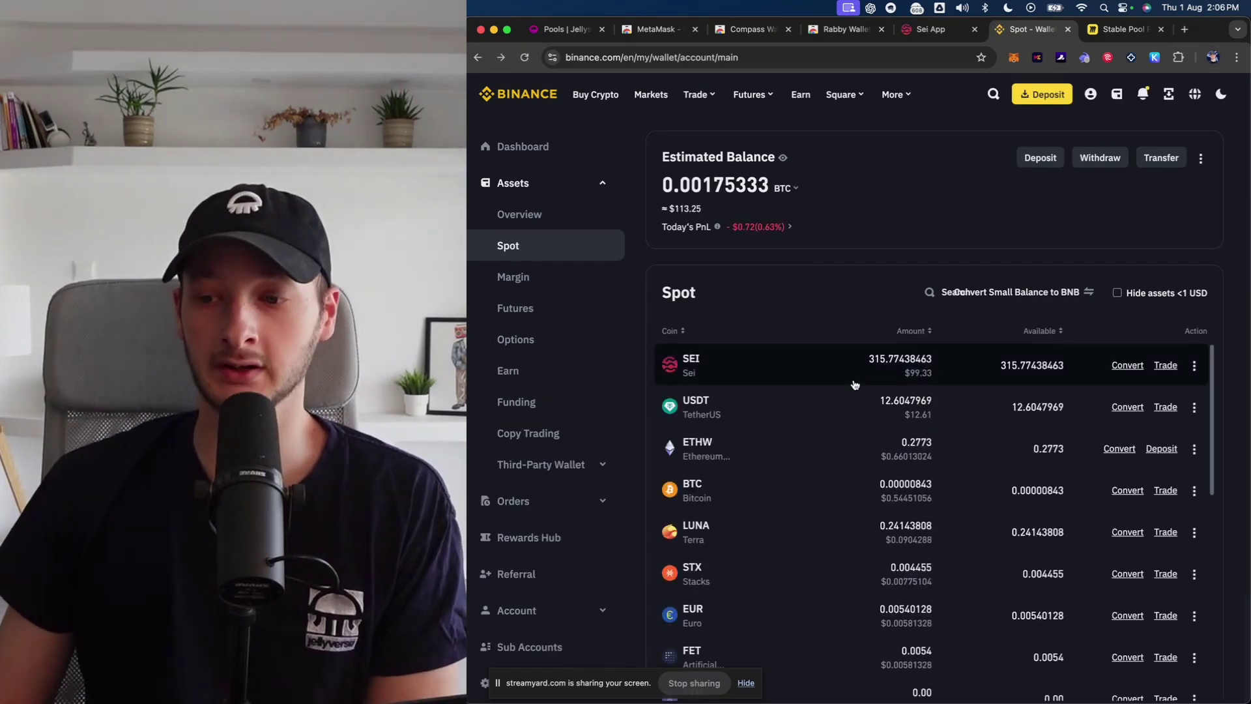
Withdraw 300 SEI from Binance to the pasted Sei wallet address.
click(854, 385)
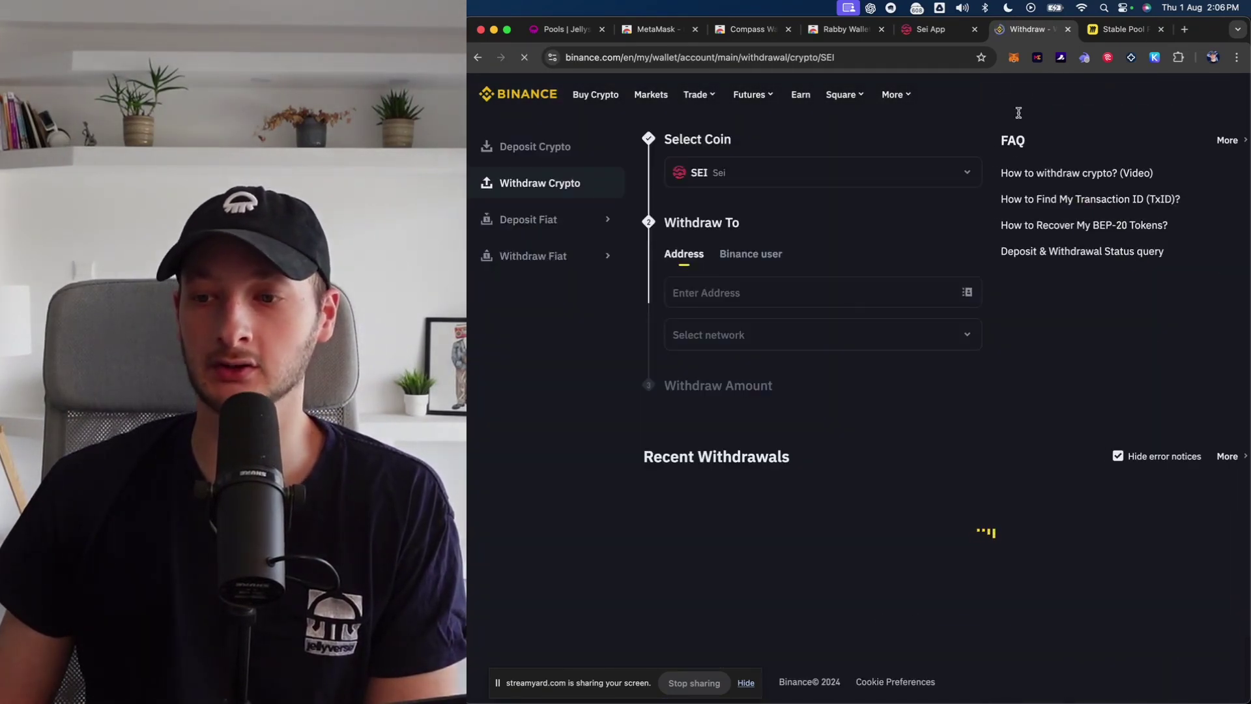
click(749, 297)
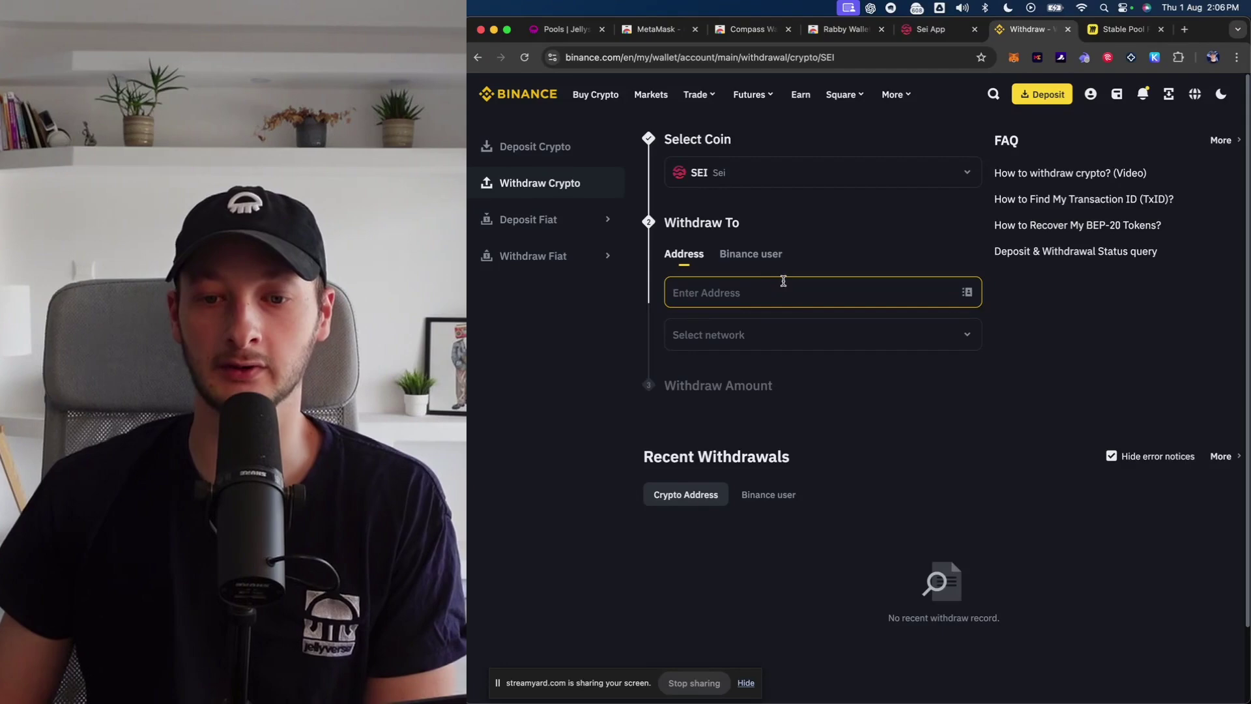
key(super+v)
click(851, 447)
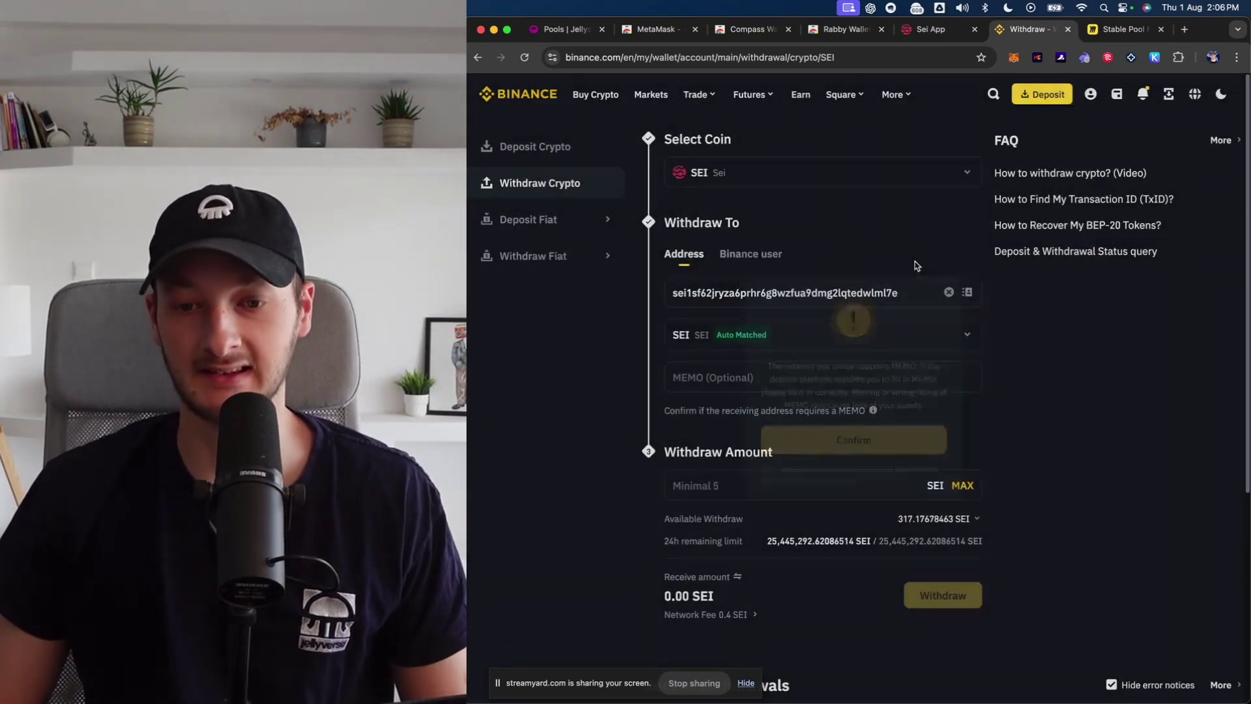
click(924, 30)
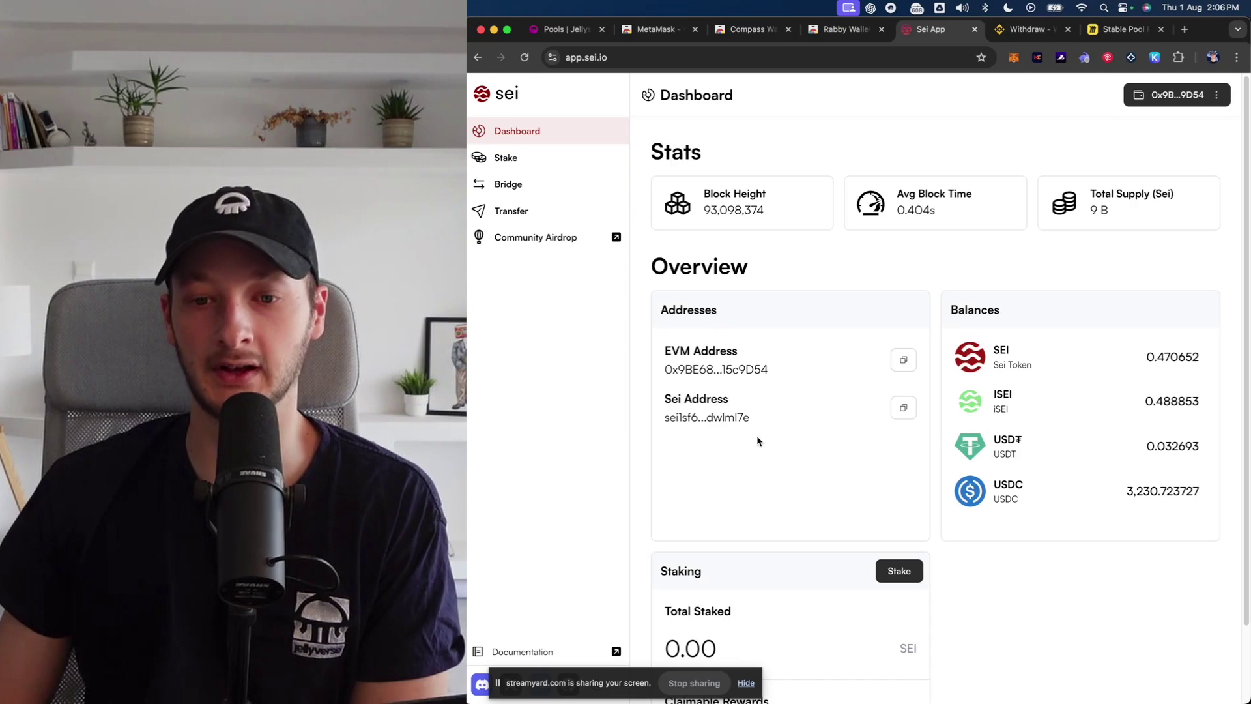
click(1026, 30)
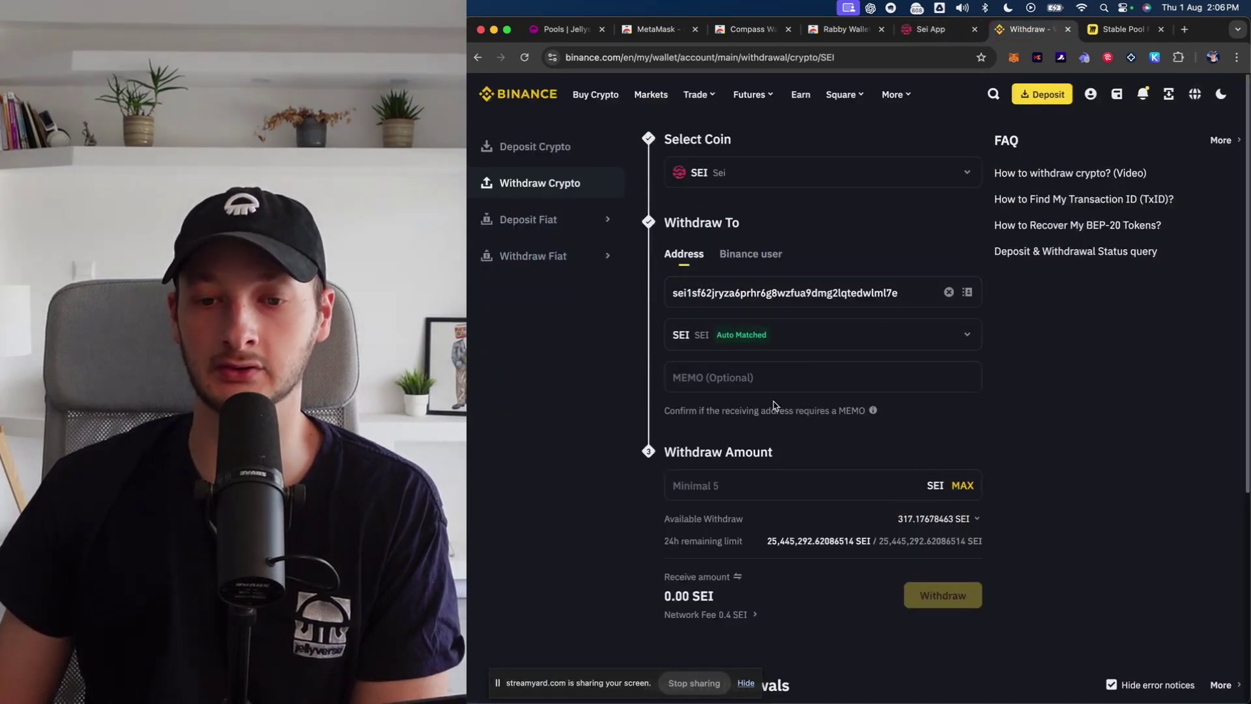
scroll(774, 404, down, 2)
scroll(782, 342, down, 1)
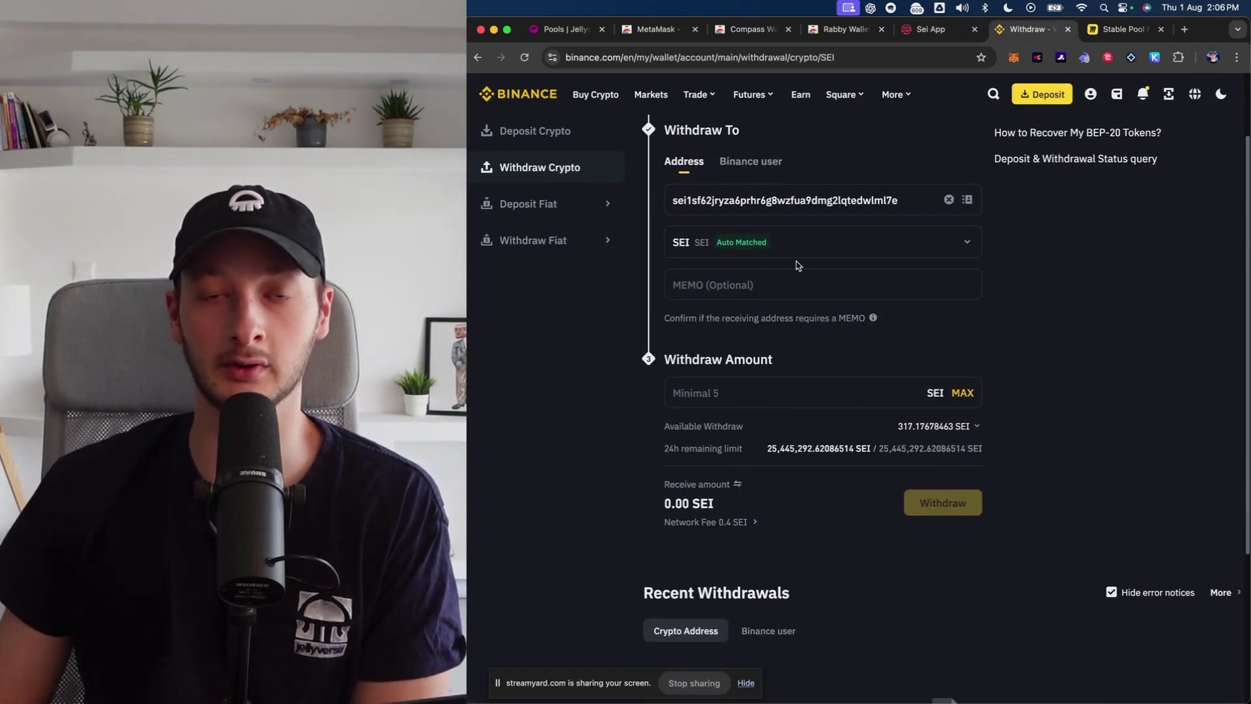
click(821, 392)
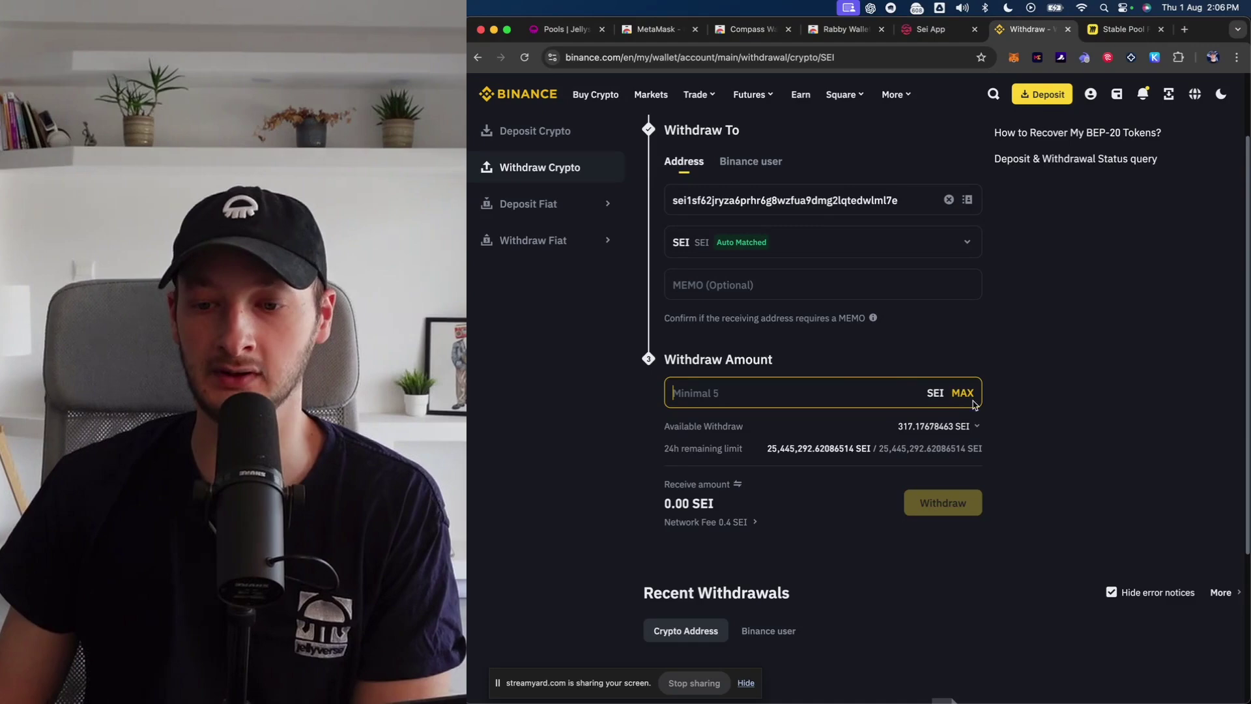
text(300)
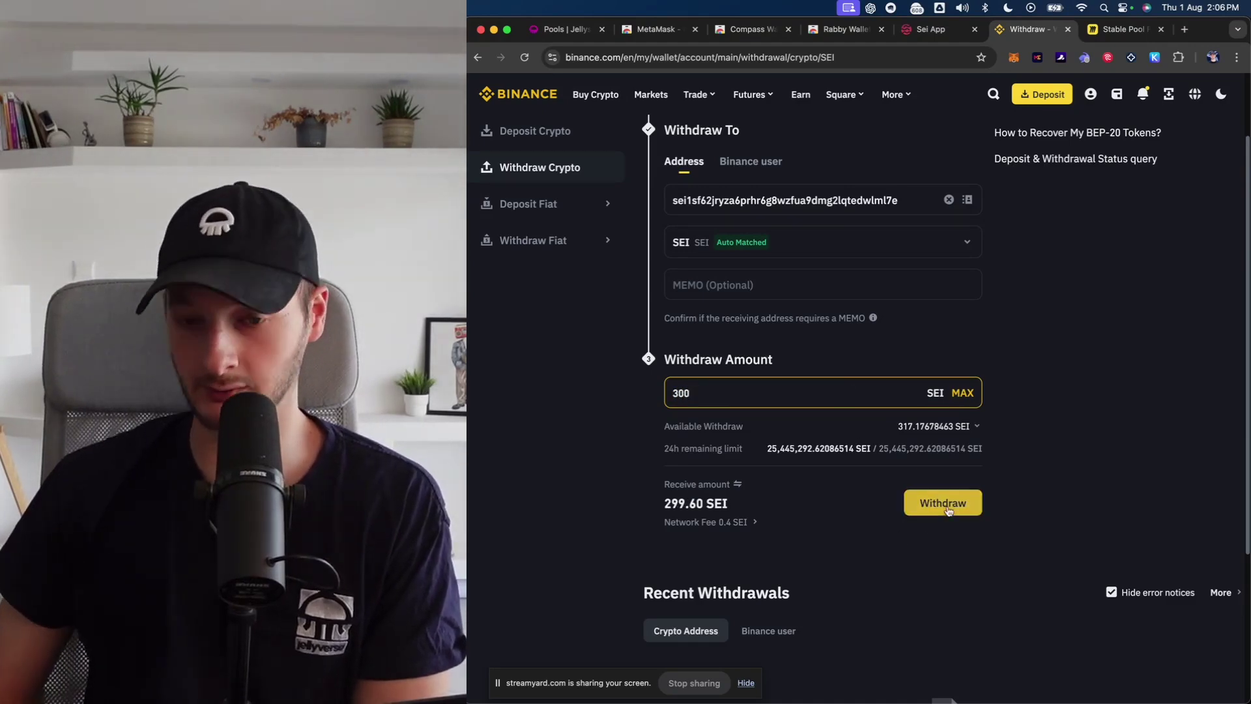
click(942, 503)
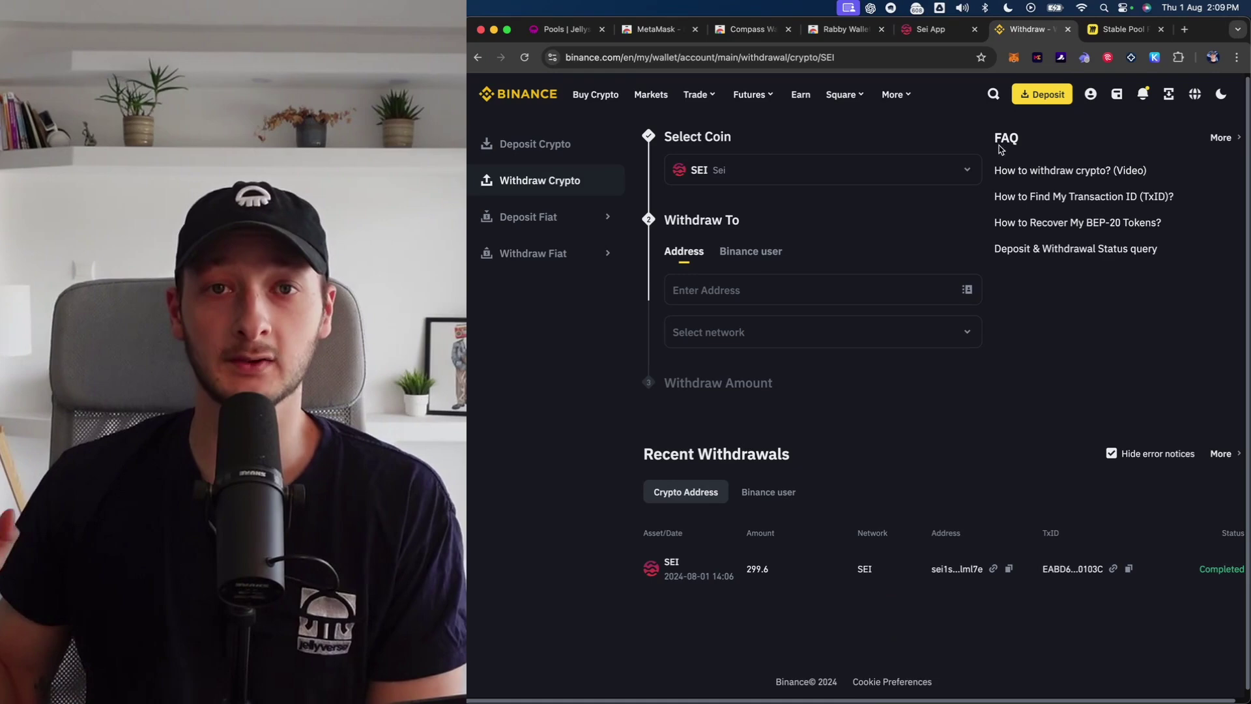
Verify the wallet extension now holds about 322.8 SEI, then return to JellySwap.
click(1013, 57)
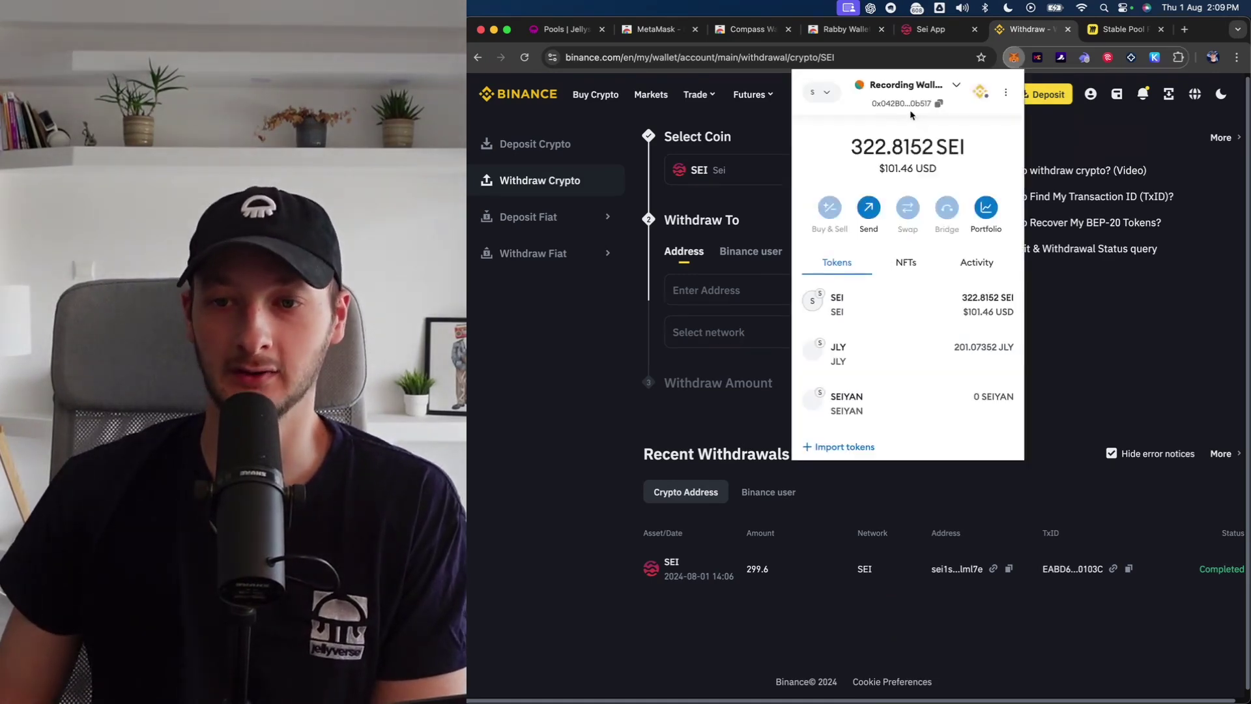
drag(844, 154, 977, 153)
click(977, 153)
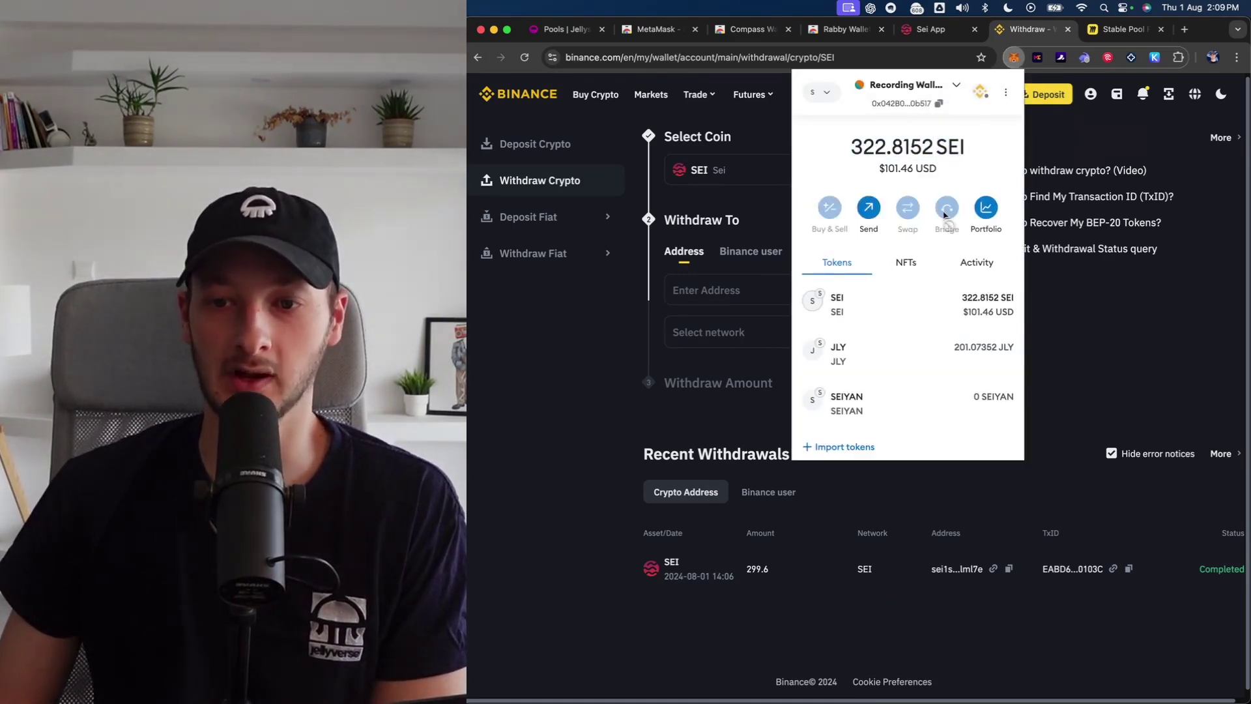
click(1121, 335)
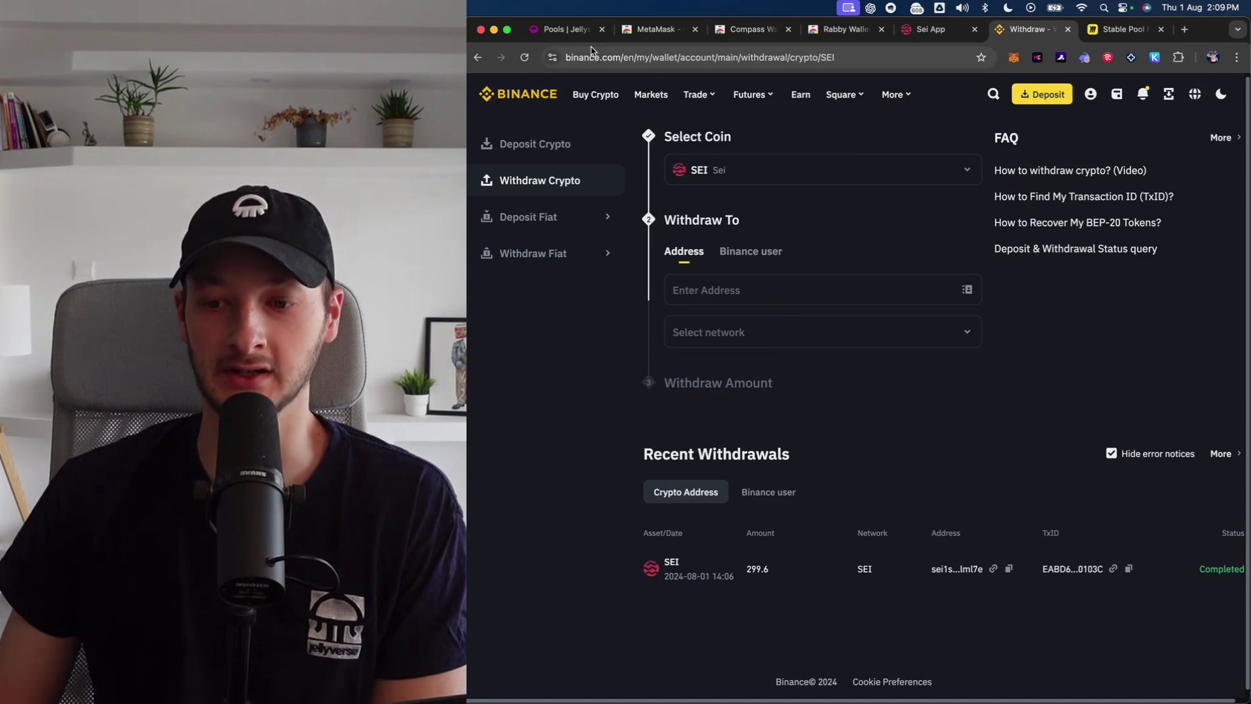
click(565, 30)
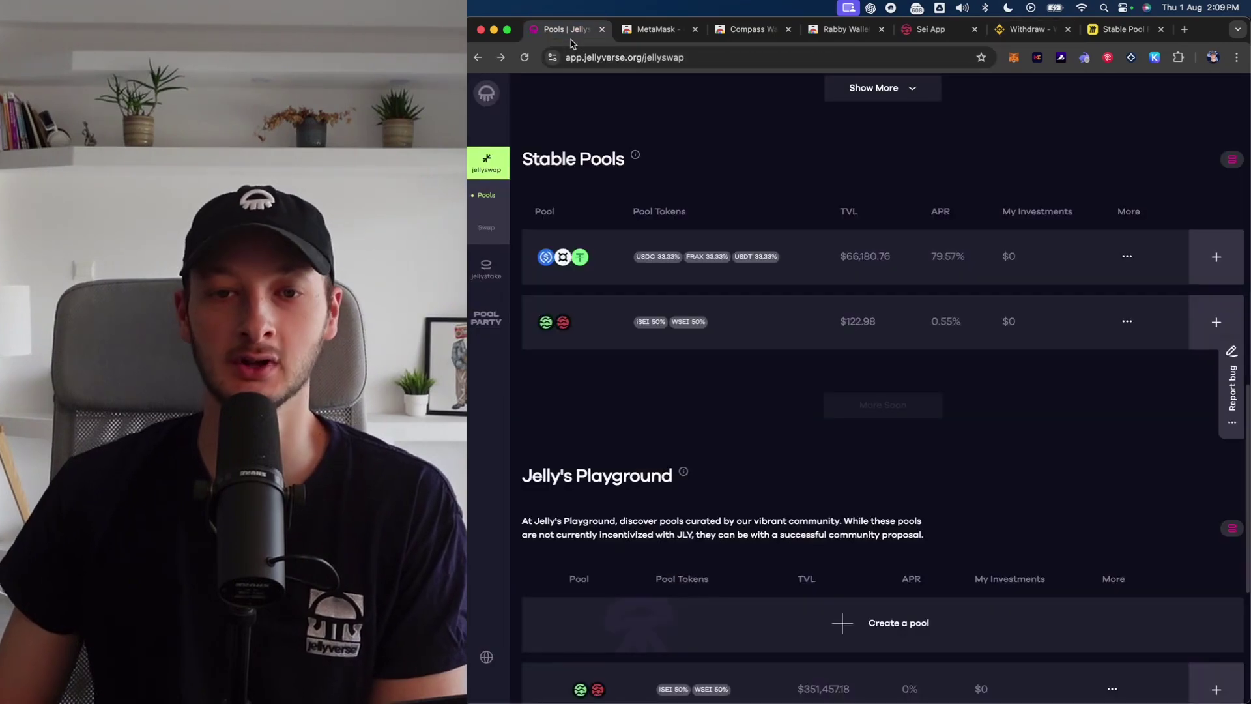
Set up a SEI-to-USDT swap, then open the USDC/USDT/FRAX stable pool from Pools.
click(486, 227)
click(987, 229)
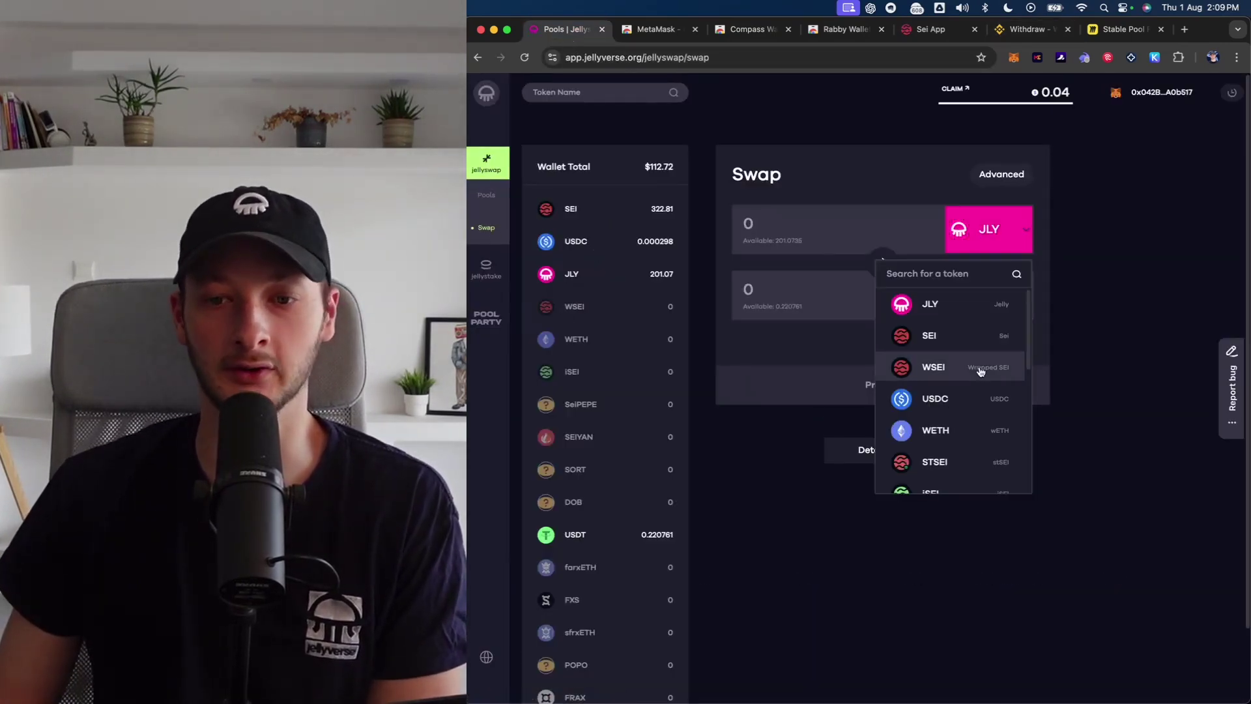
click(928, 335)
click(950, 309)
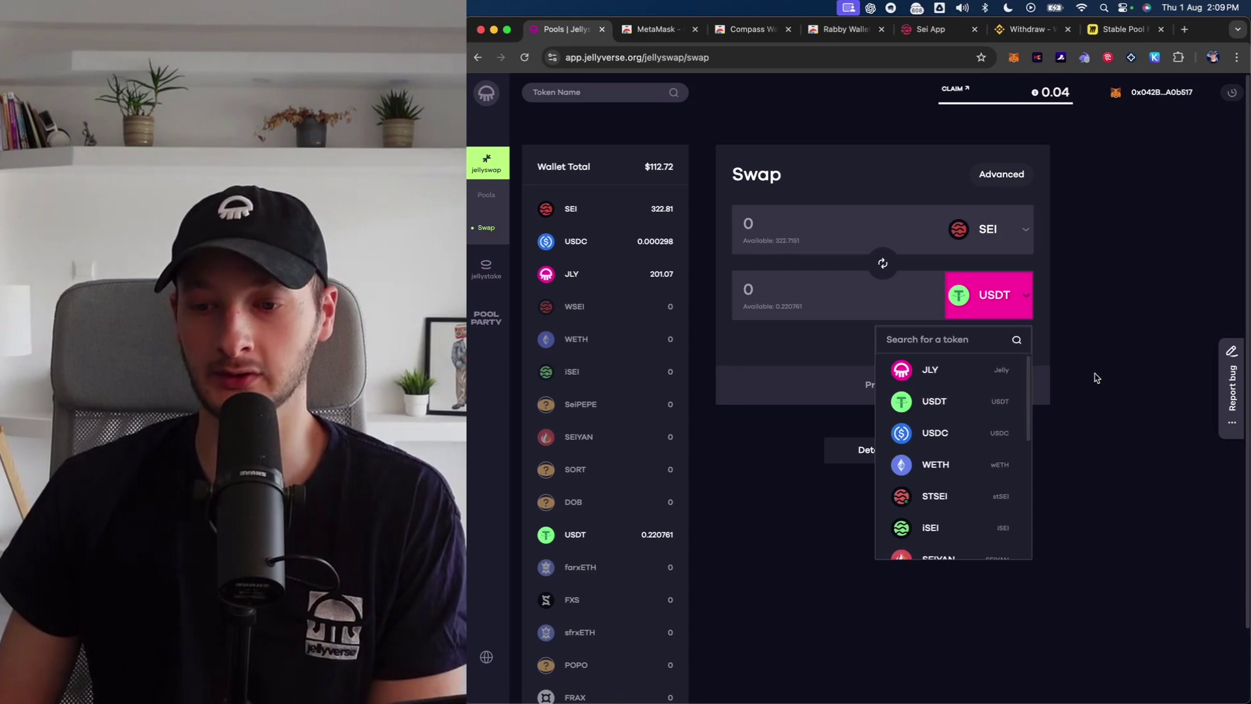
click(975, 358)
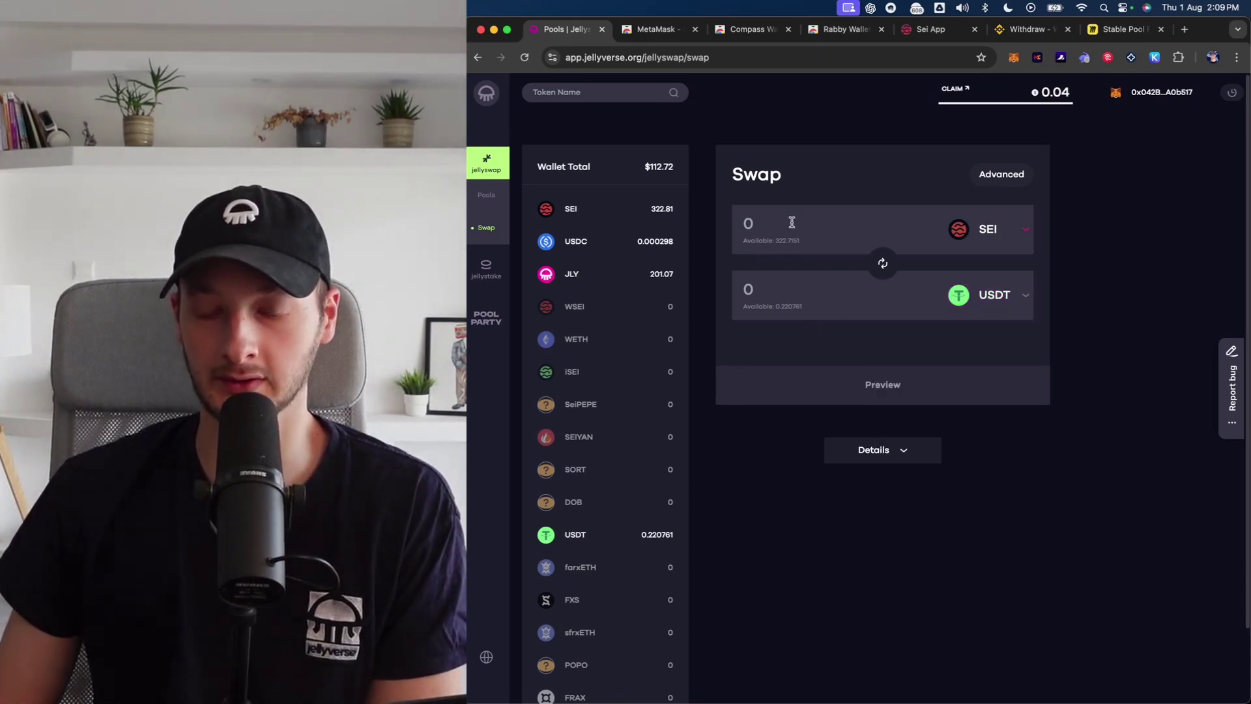
click(883, 230)
text(300)
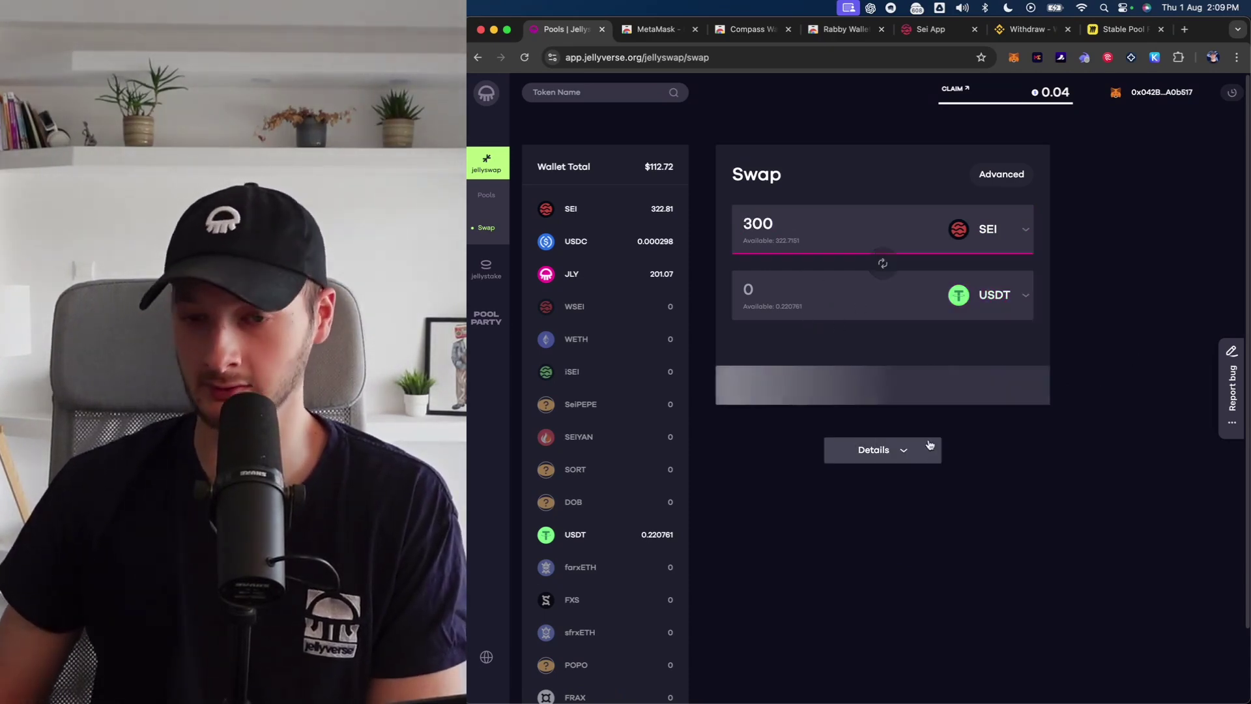
click(485, 195)
scroll(762, 391, down, 5)
scroll(762, 391, down, 5)
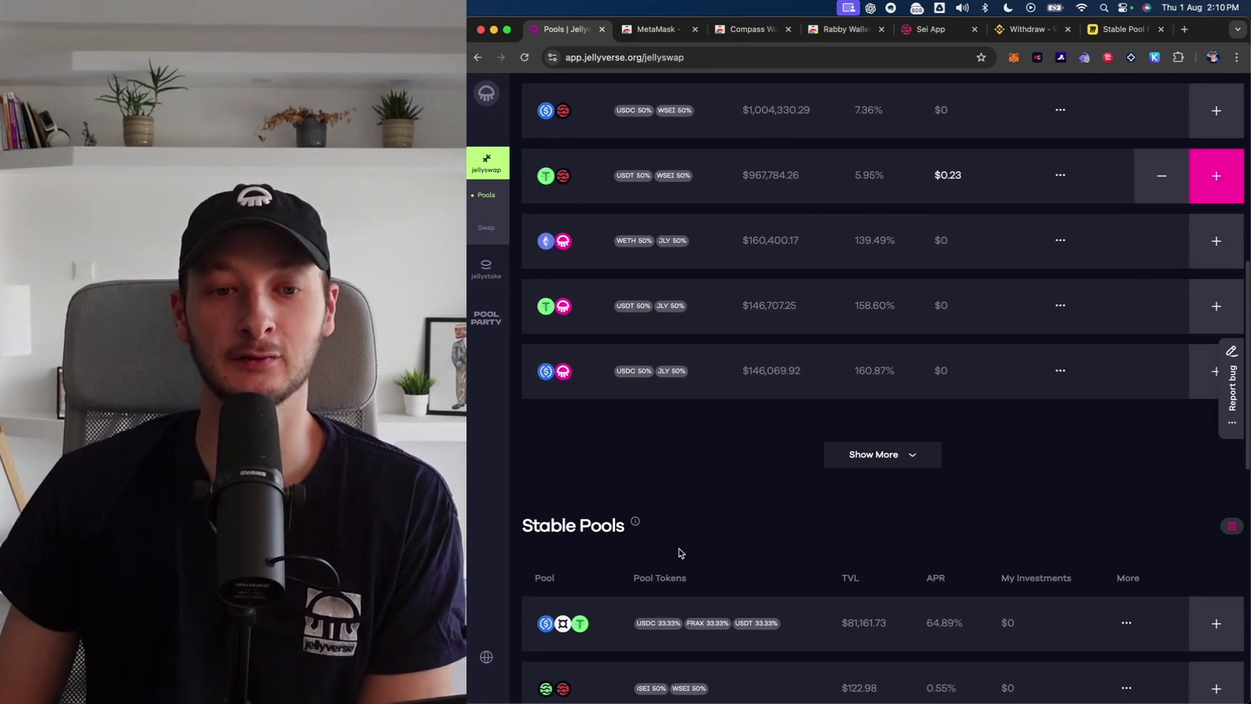
scroll(763, 391, down, 3)
click(727, 406)
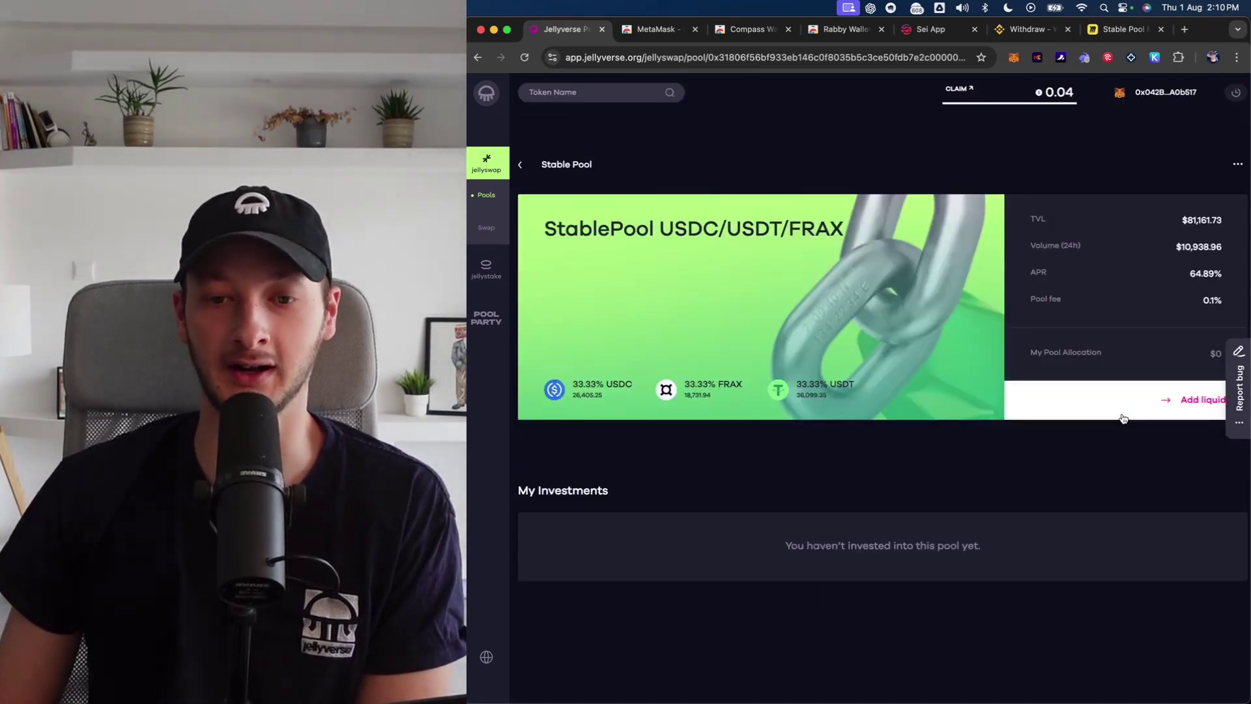
Enter 90 USDT with USDC and FRAX left at 0, and preview the deposit.
click(1192, 399)
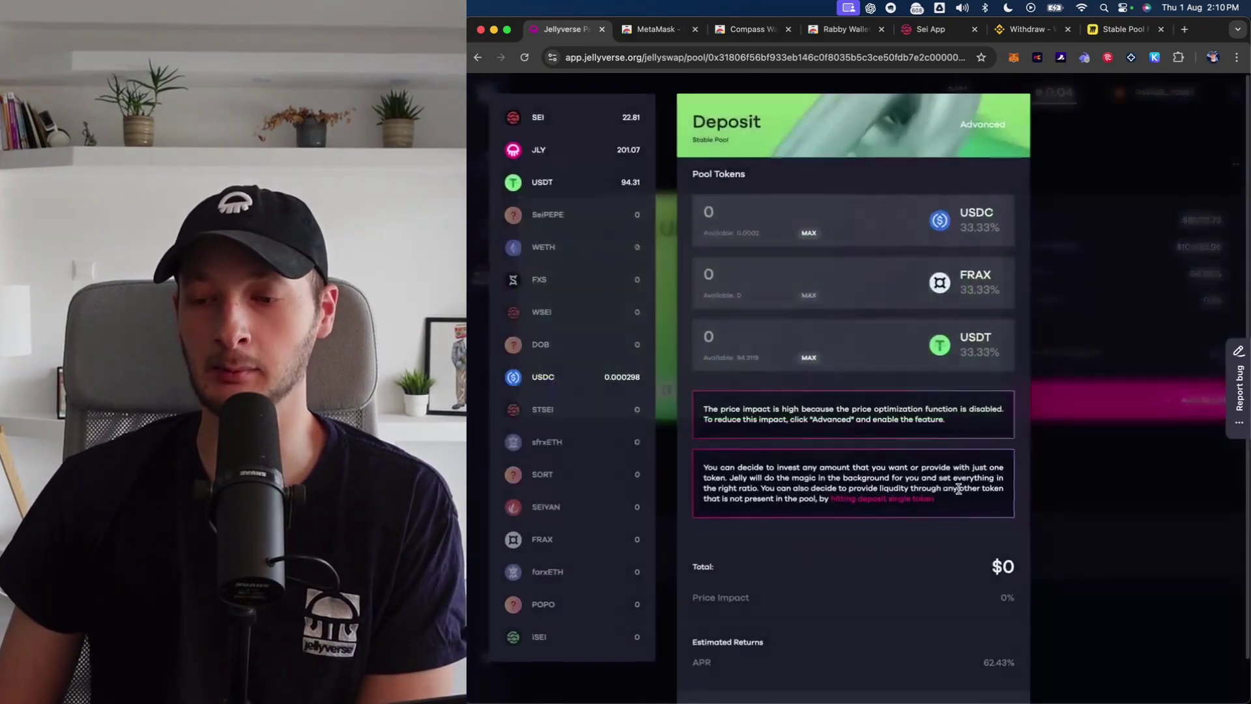
click(765, 335)
text(94)
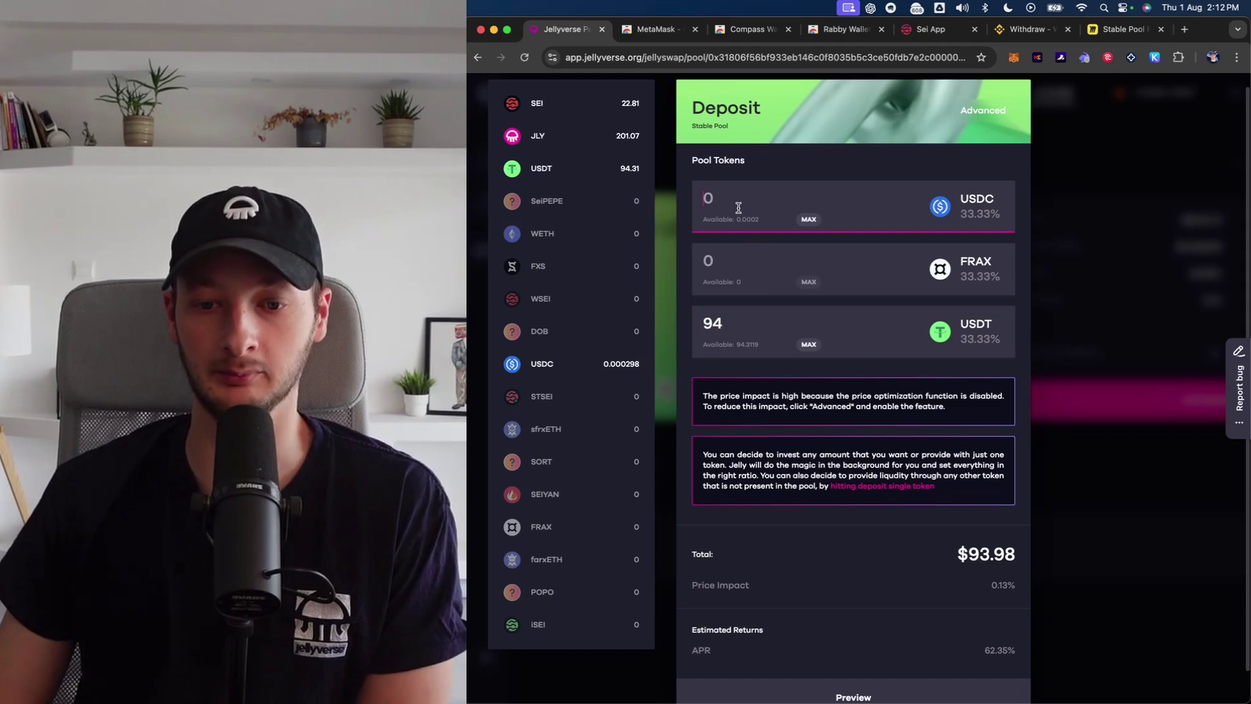
text(0.0002)
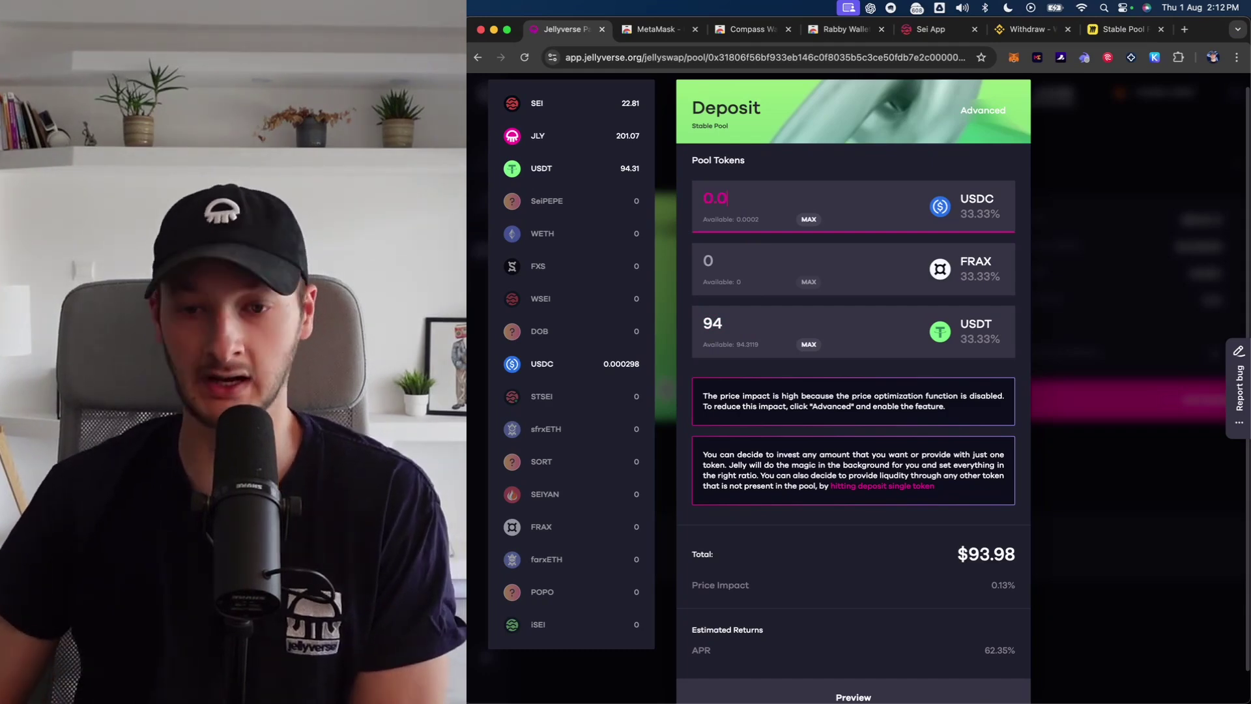
click(832, 545)
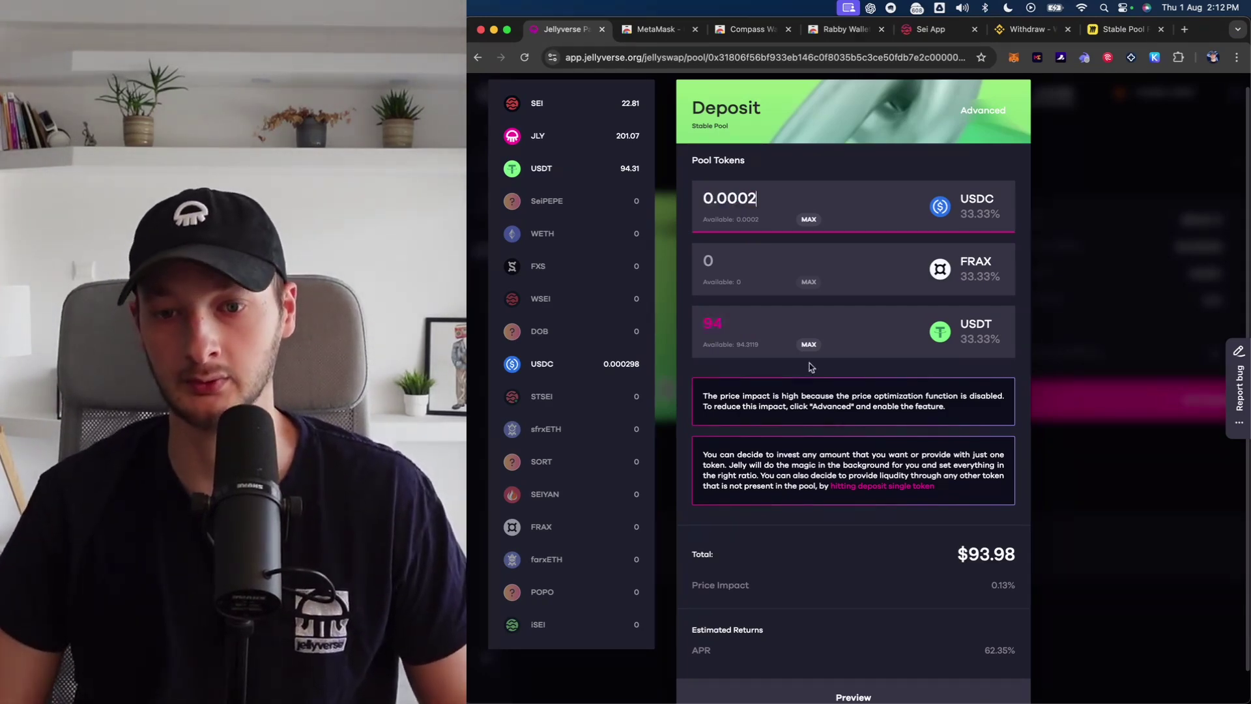
click(759, 198)
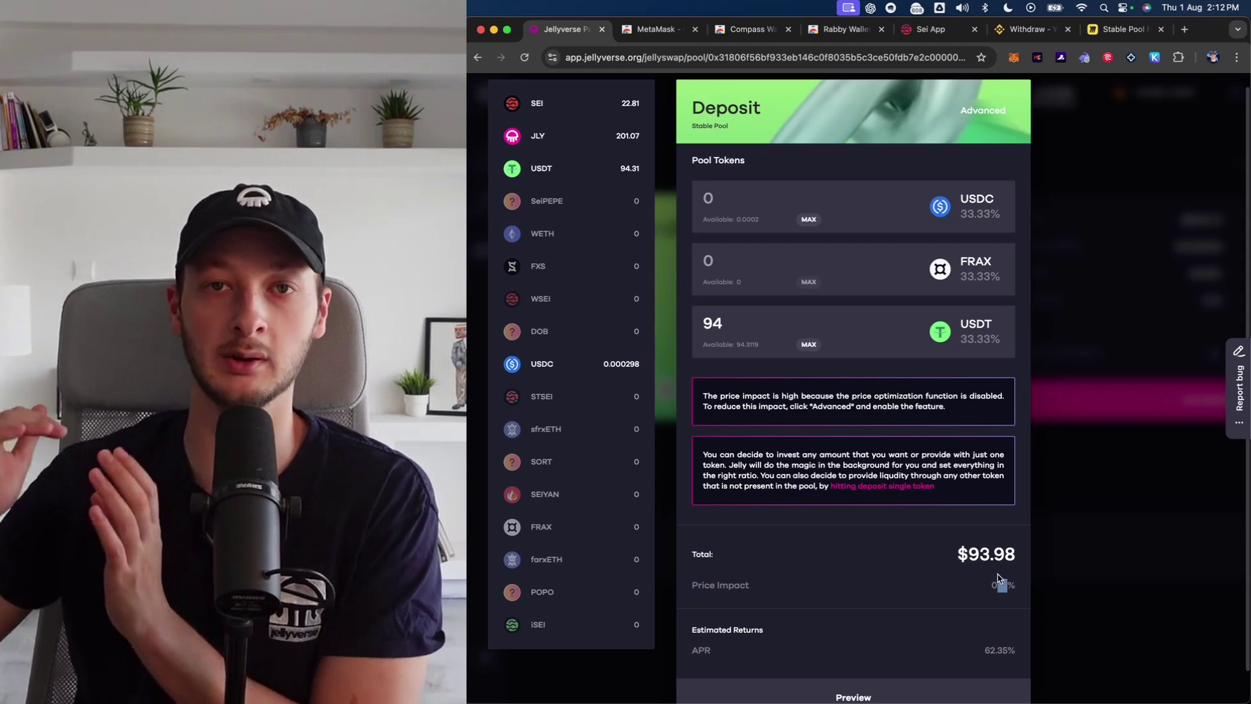
click(711, 330)
drag(710, 331, 773, 379)
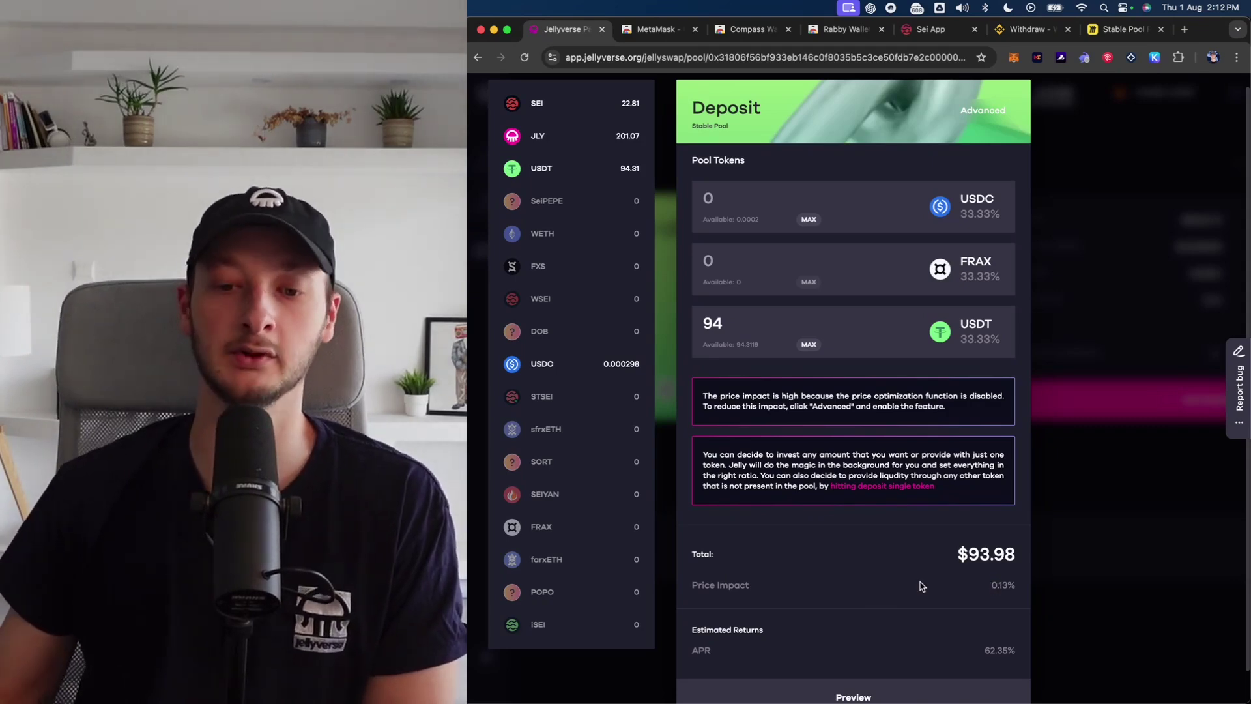
double_click(723, 322)
text(9)
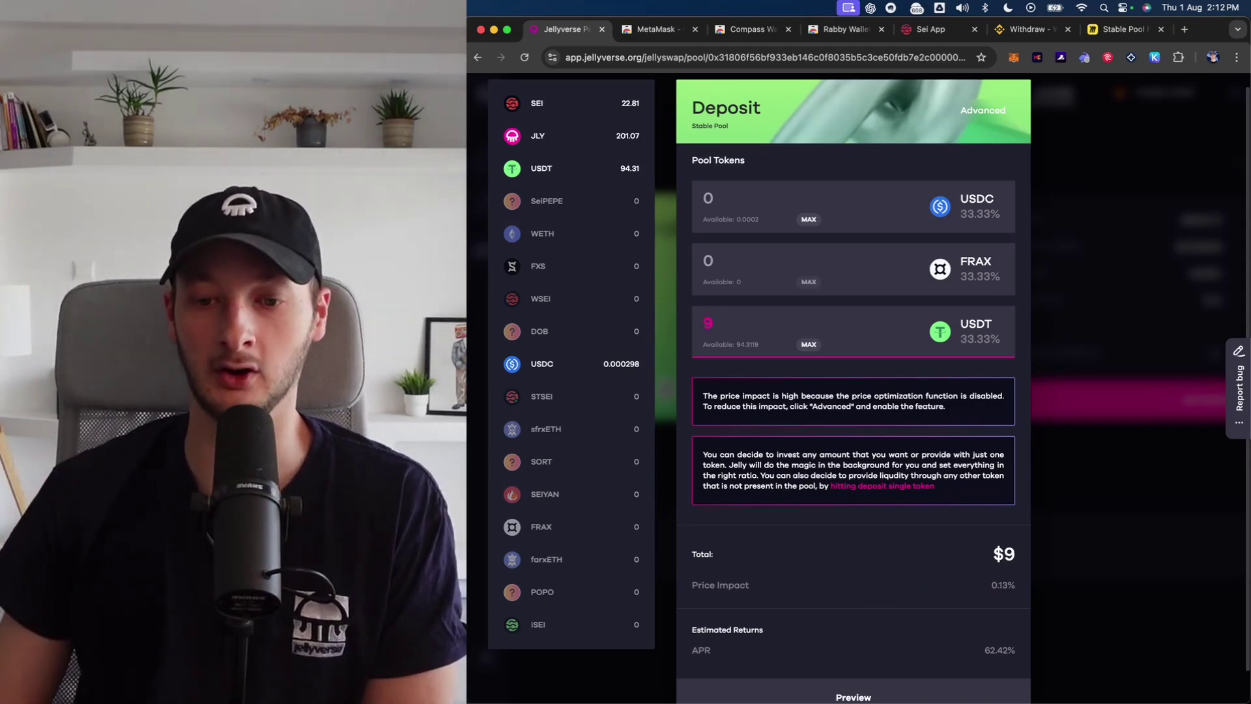
text(0)
scroll(848, 587, down, 2)
click(848, 674)
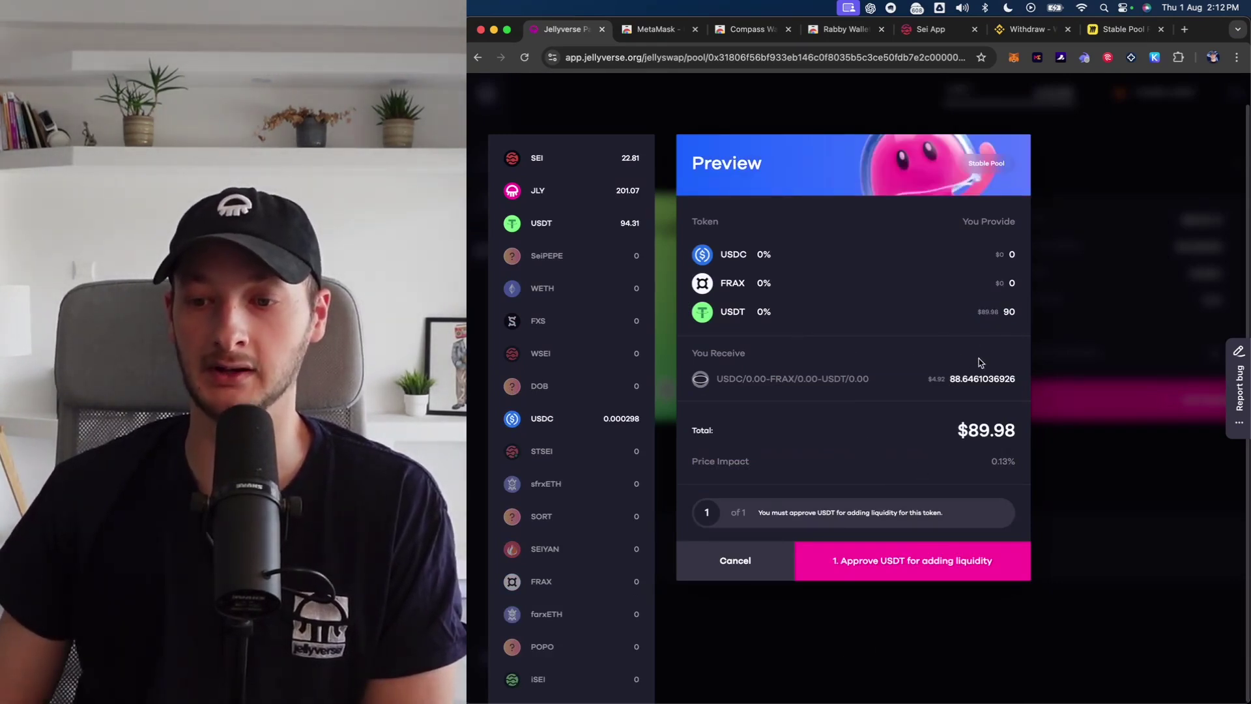
Approve USDT and confirm the 90 USDT stable-pool deposit in MetaMask.
click(931, 555)
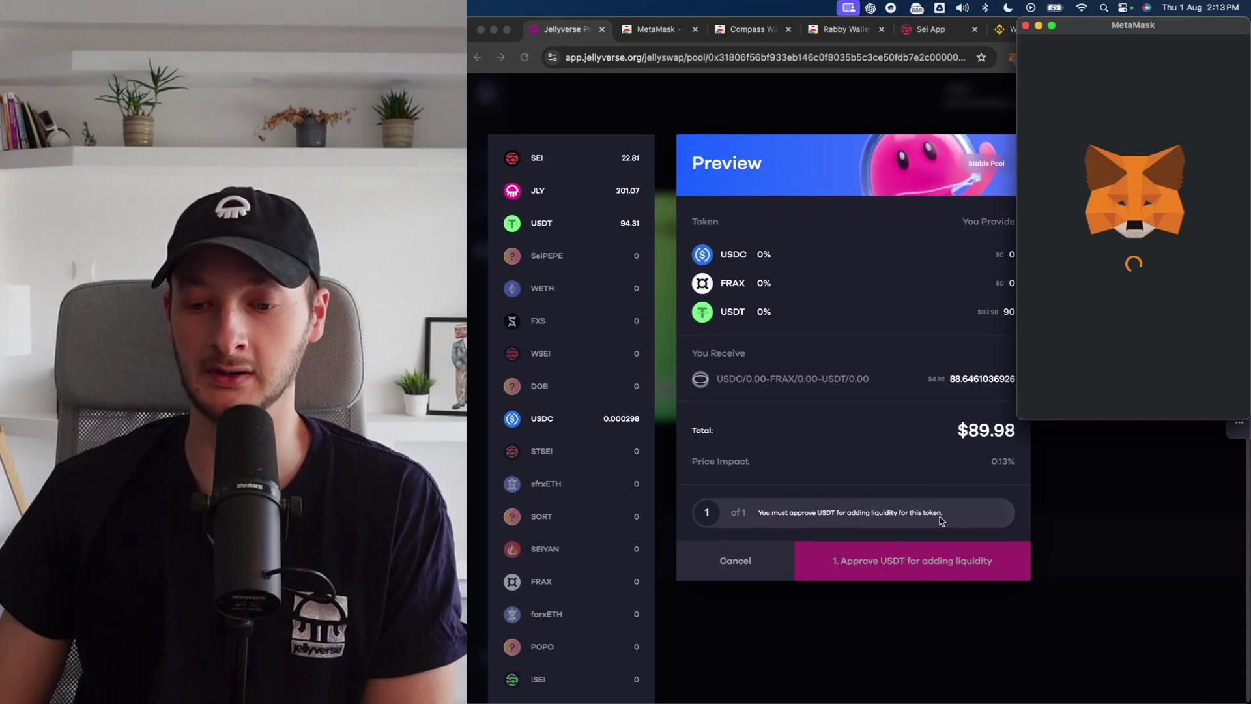
click(1183, 395)
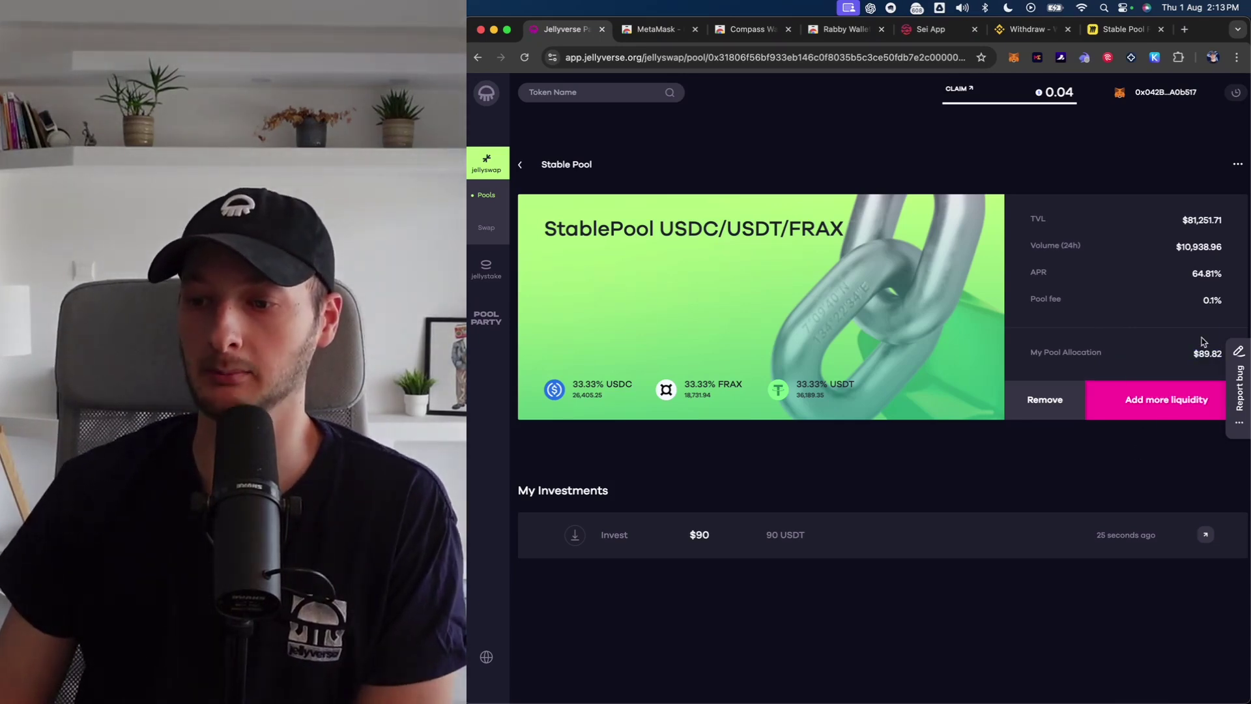
click(1050, 490)
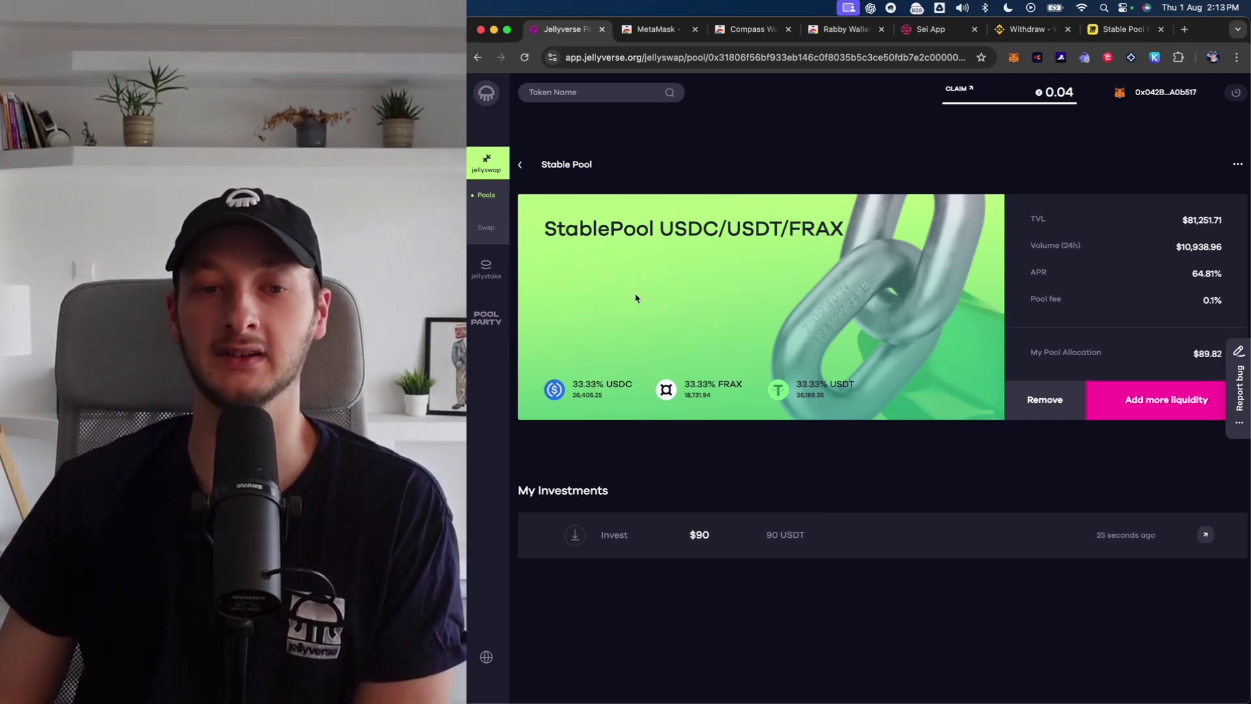
click(958, 90)
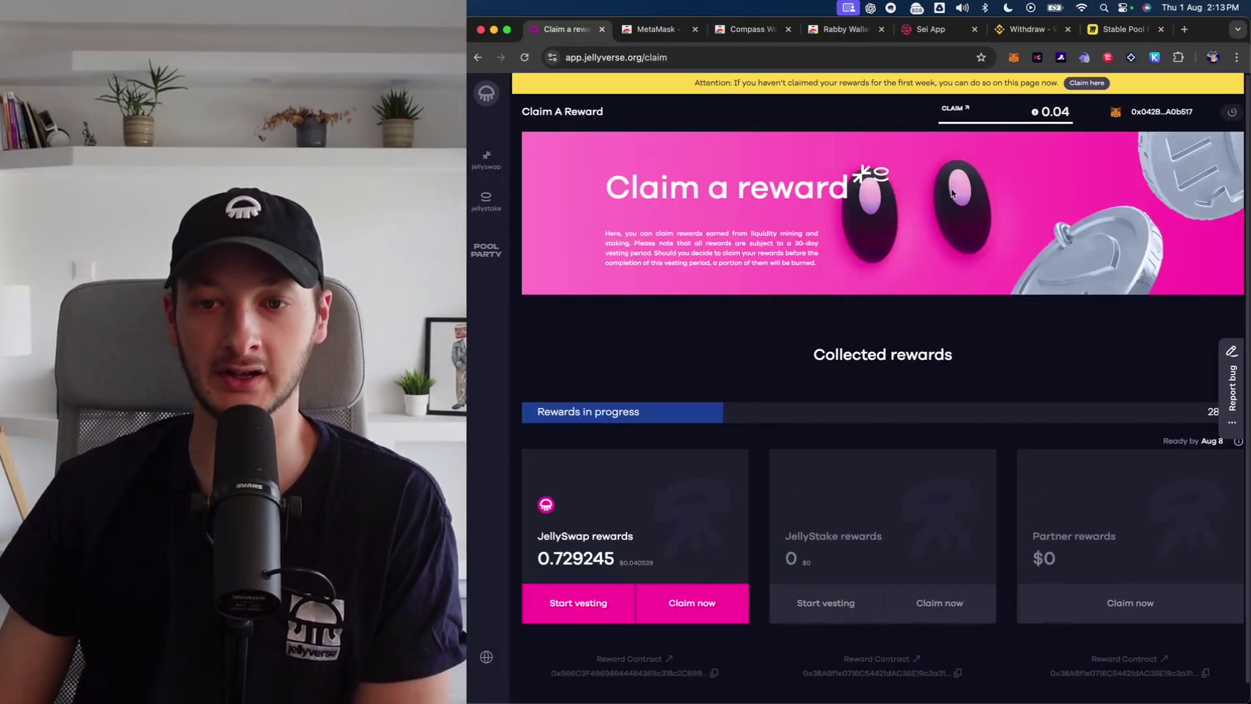
scroll(697, 463, down, 1)
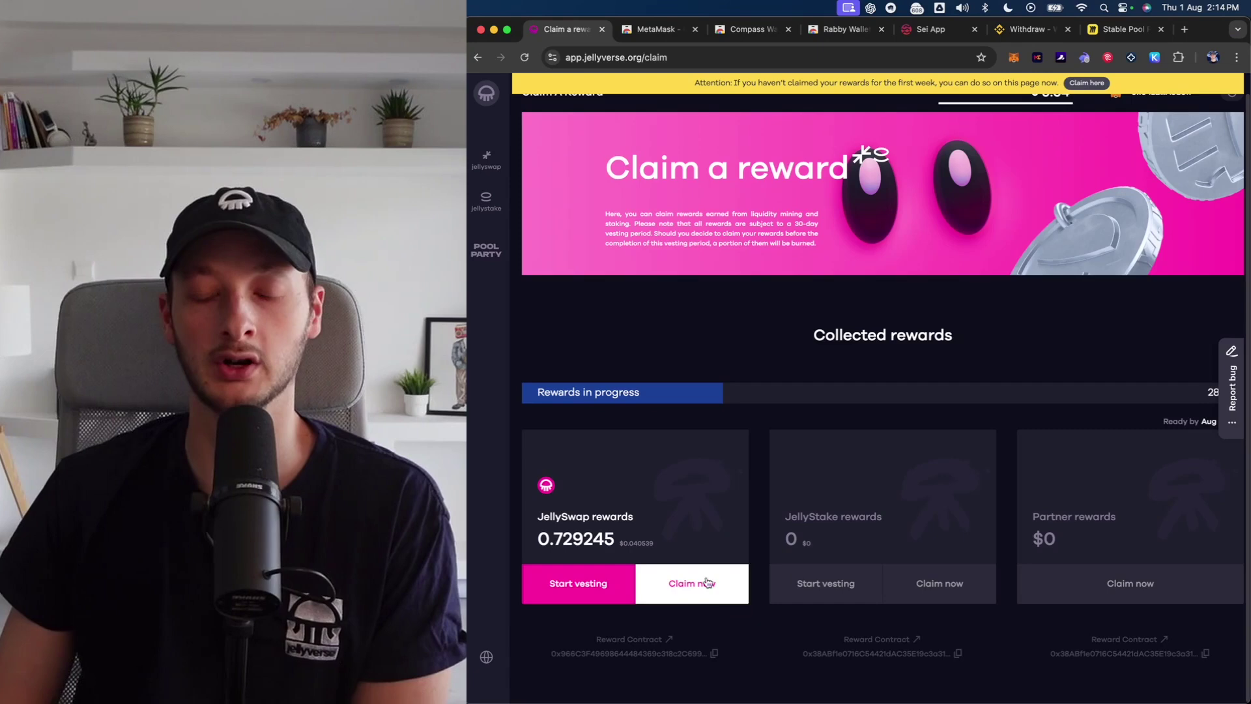
scroll(712, 550, up, 1)
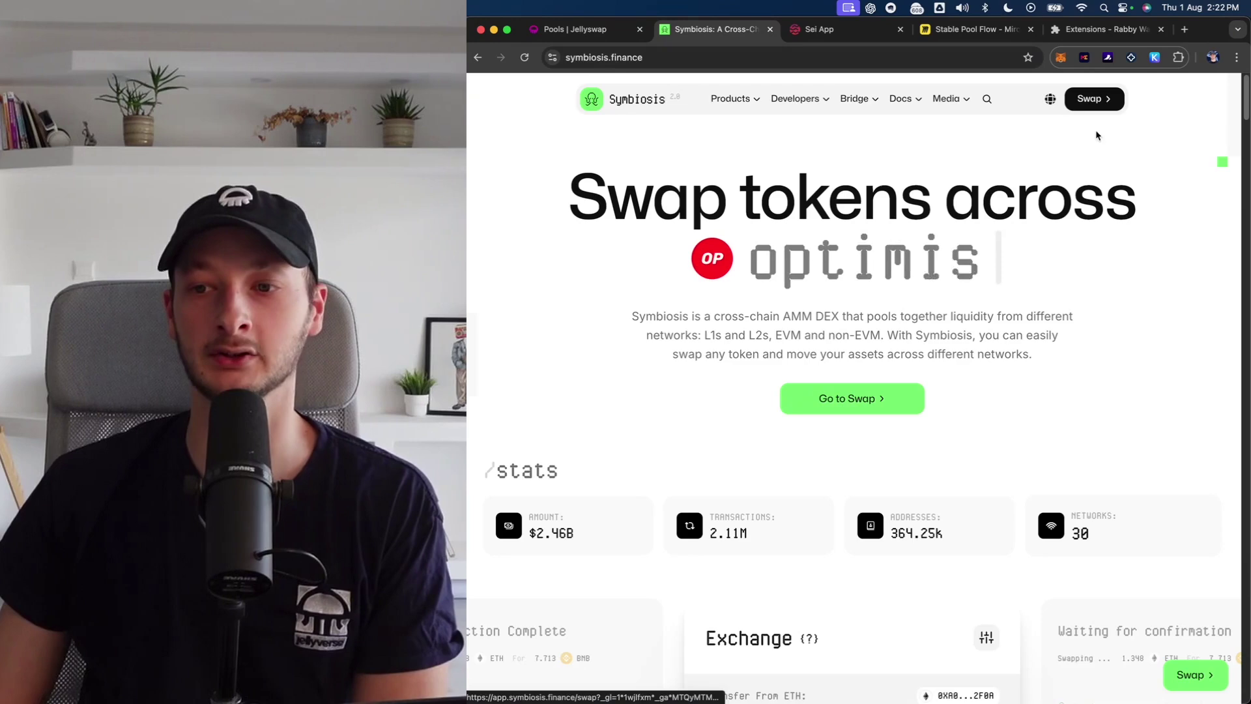
Select ETH on Ethereum as the token to send in Symbiosis.
click(1088, 98)
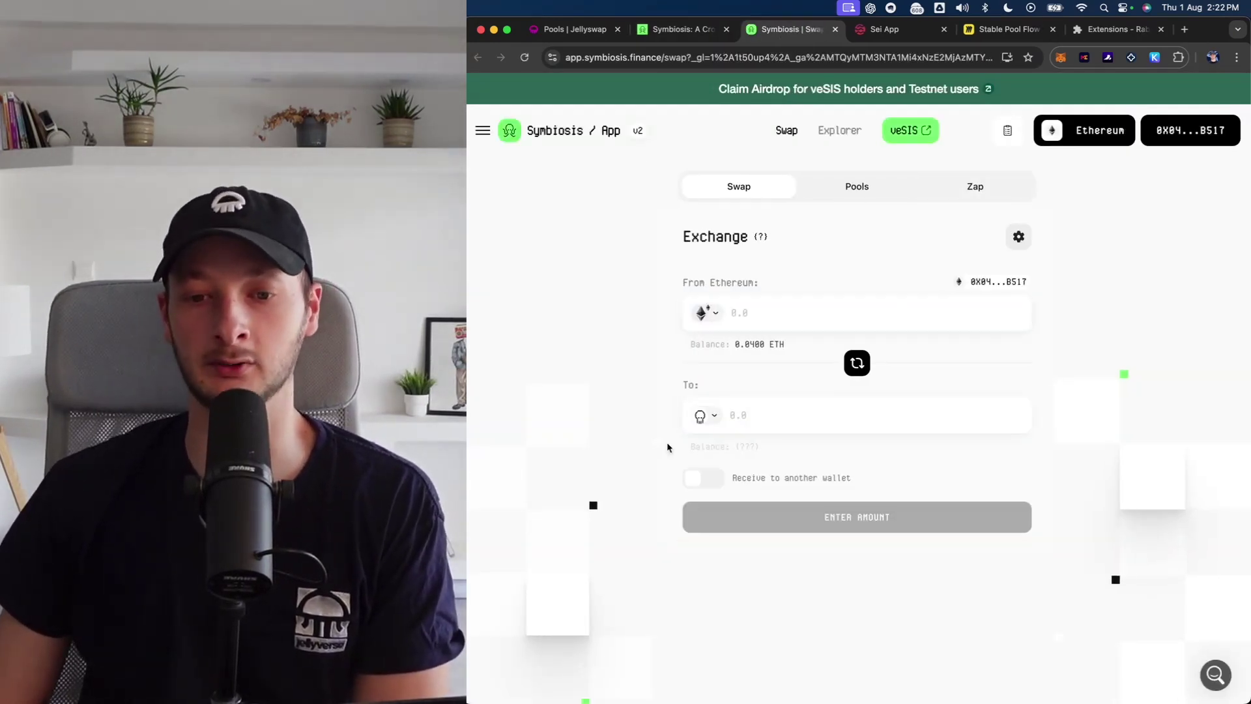
click(706, 311)
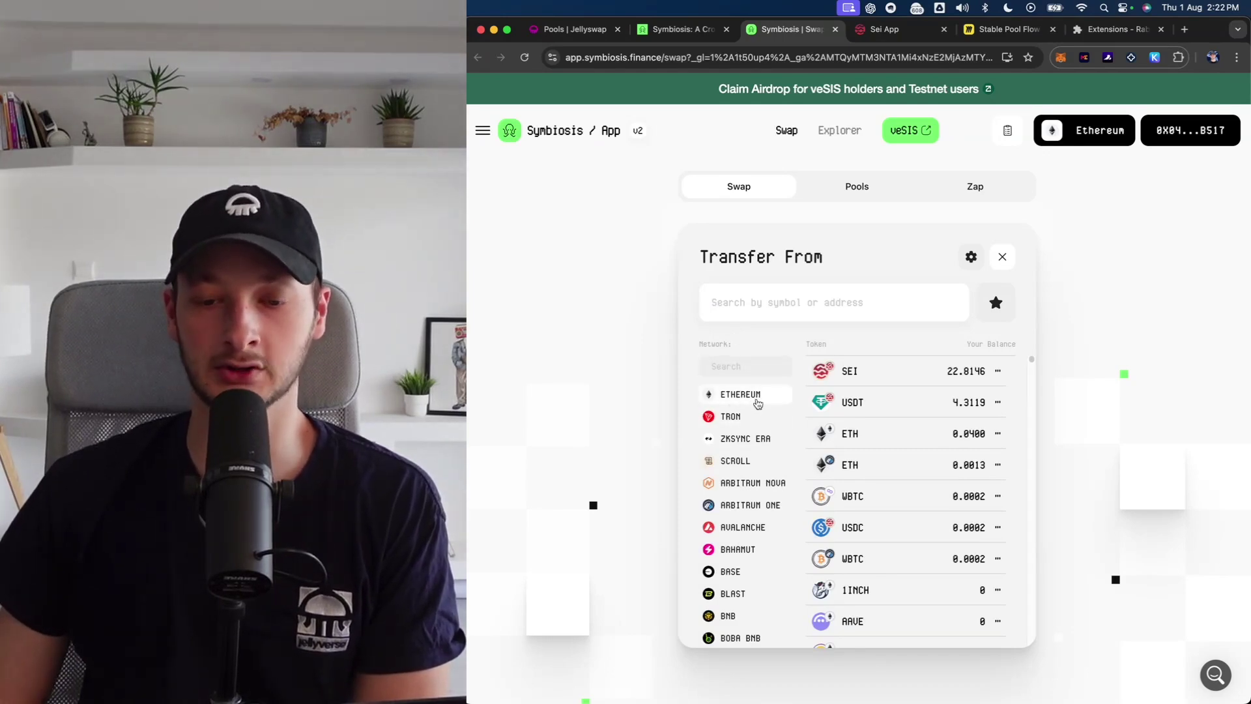
click(724, 393)
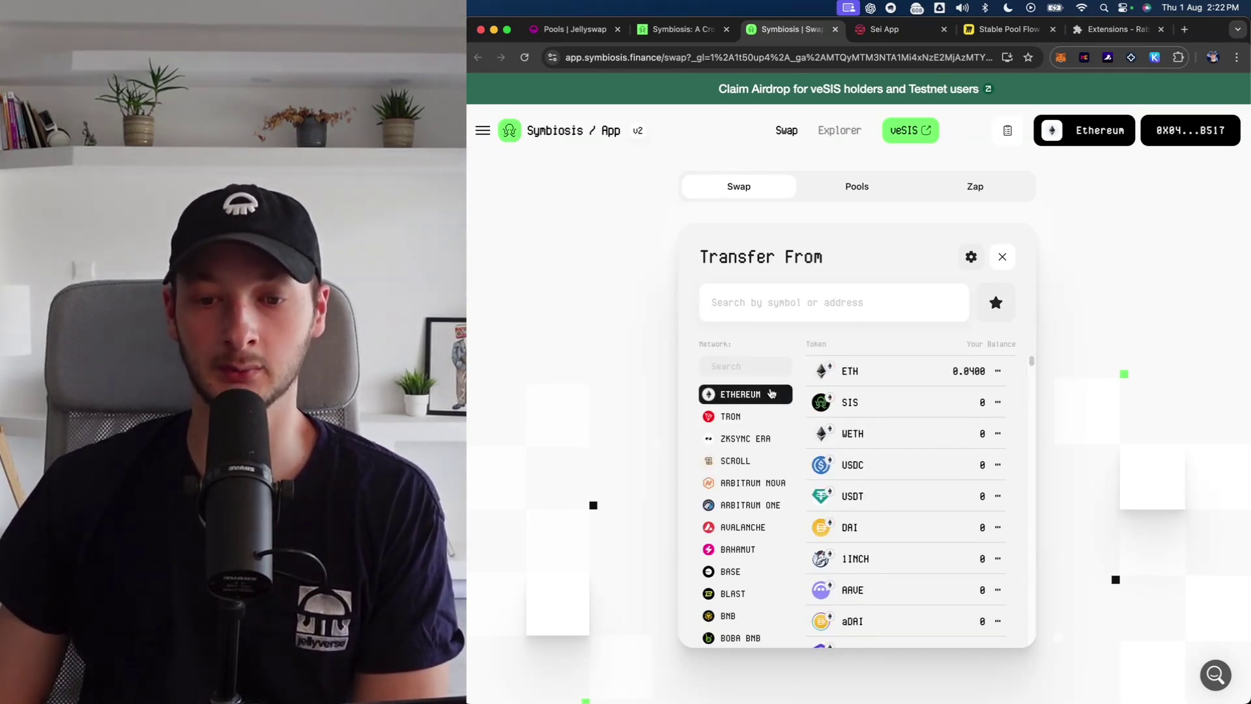
click(890, 374)
click(830, 311)
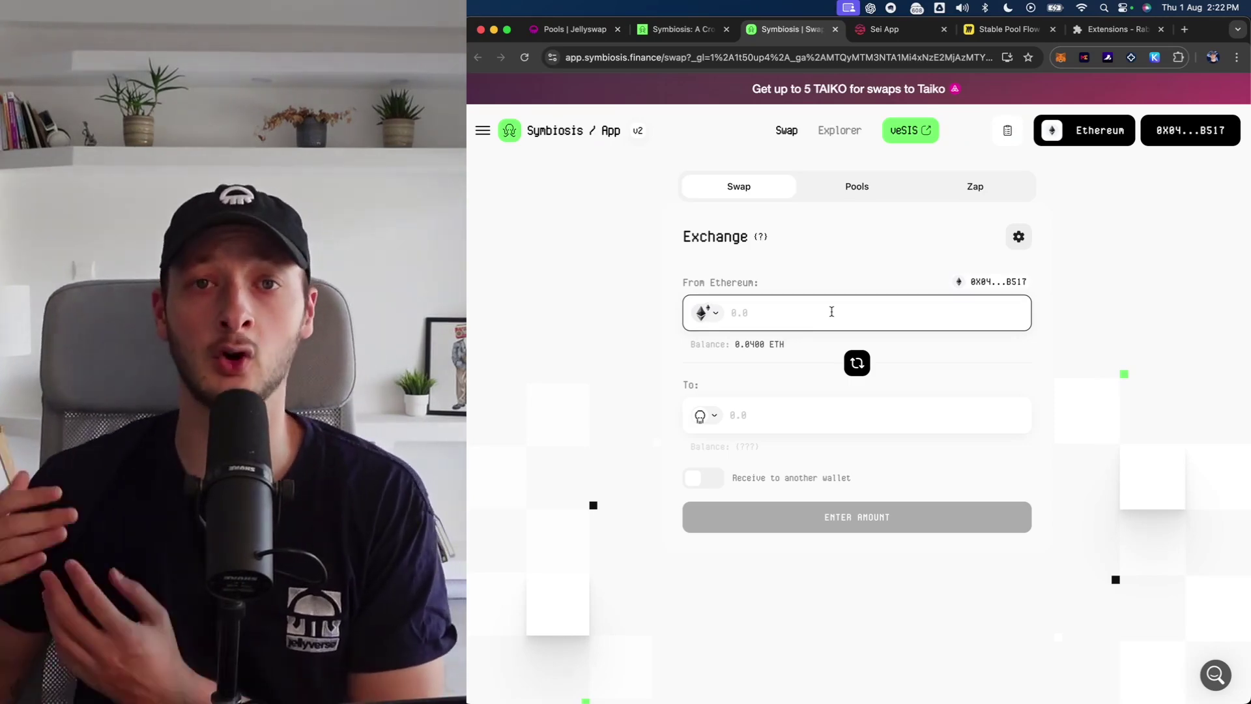
click(707, 313)
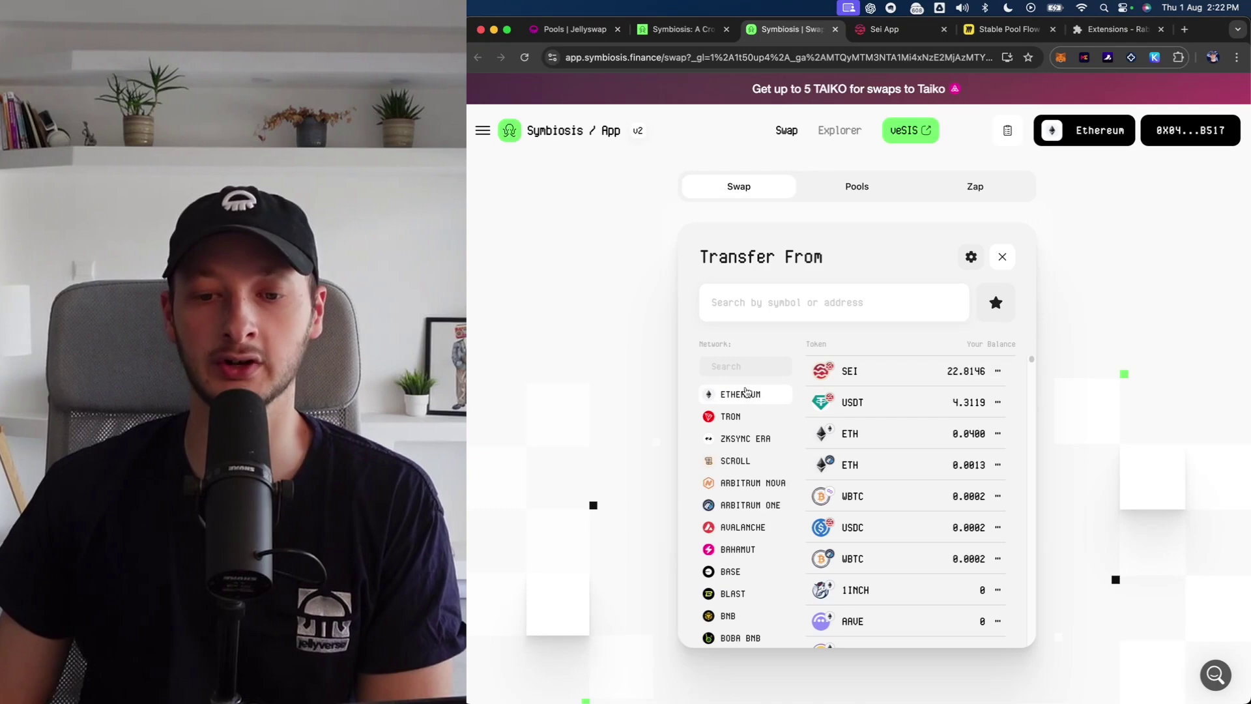
scroll(743, 411, down, 1)
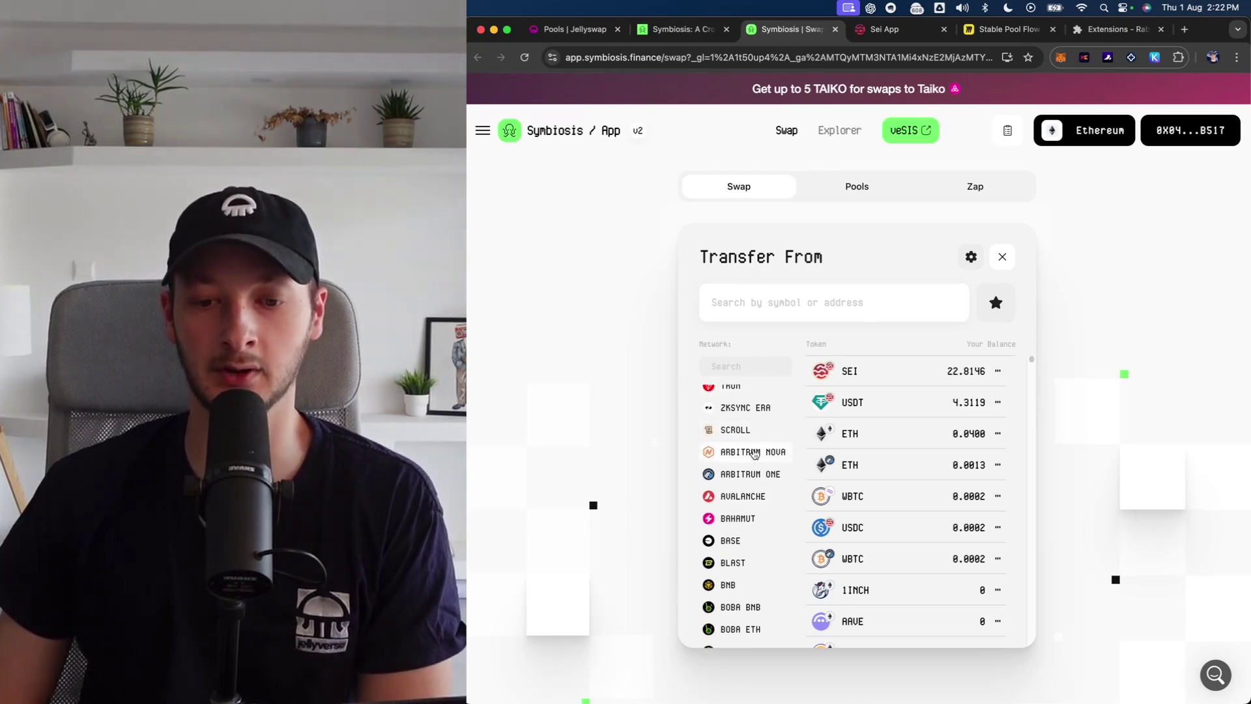
scroll(753, 453, down, 2)
scroll(753, 508, up, 3)
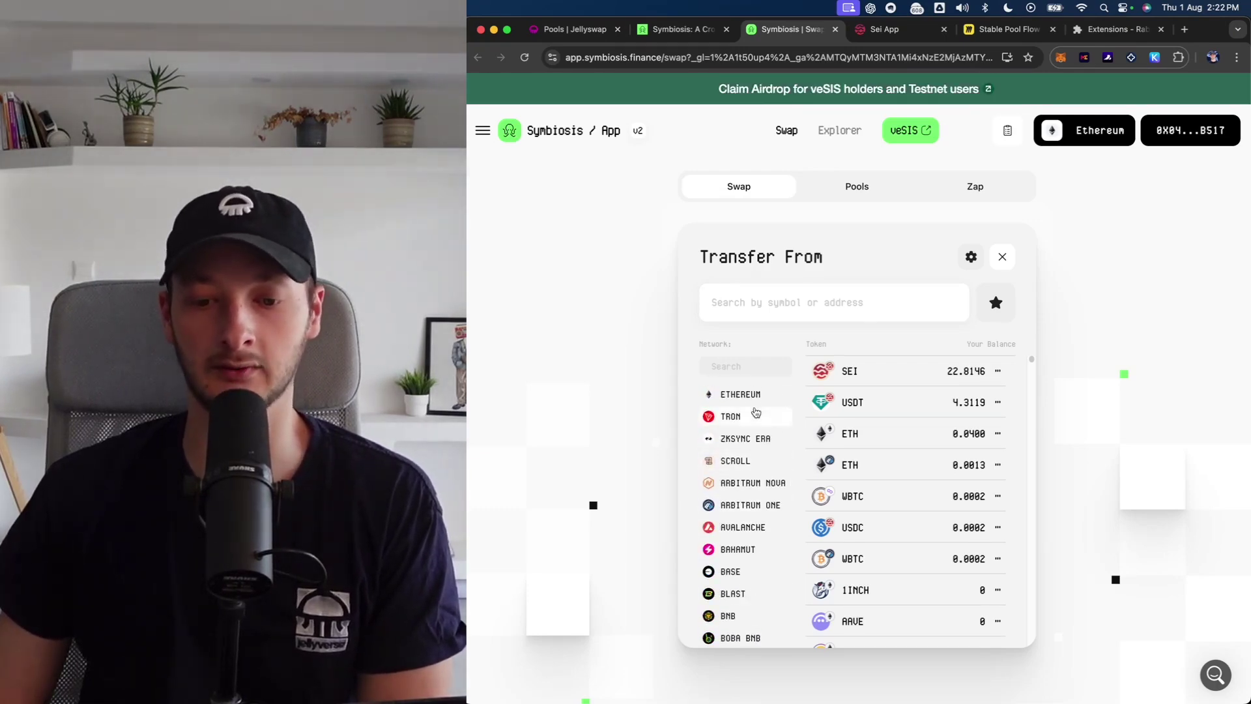
click(740, 394)
click(890, 371)
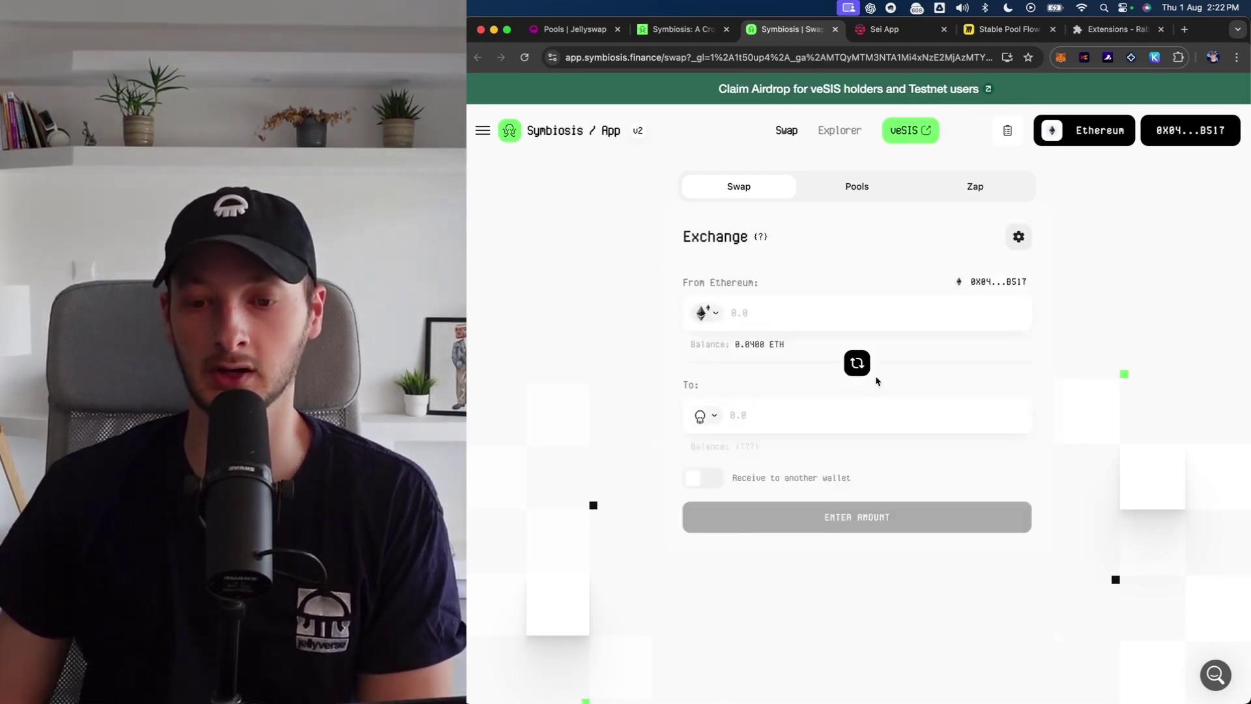
Set USDC on the Sei network as the destination token.
click(716, 419)
click(754, 365)
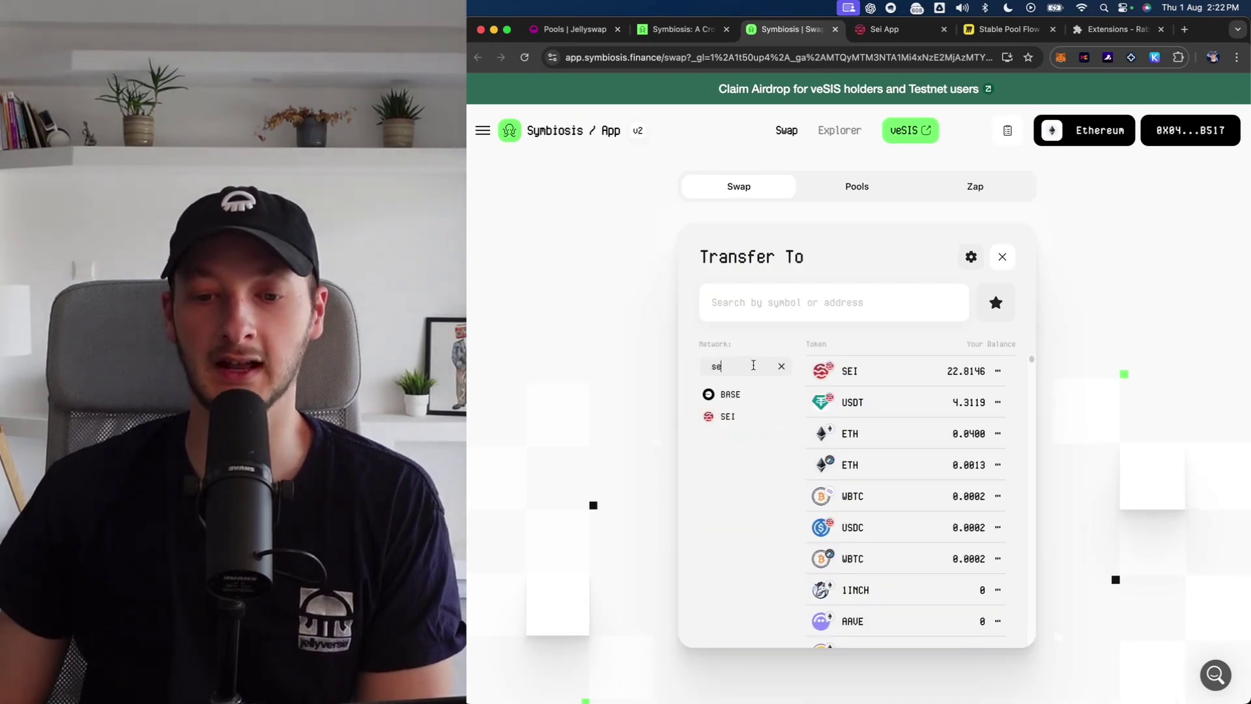
text(sei)
click(727, 394)
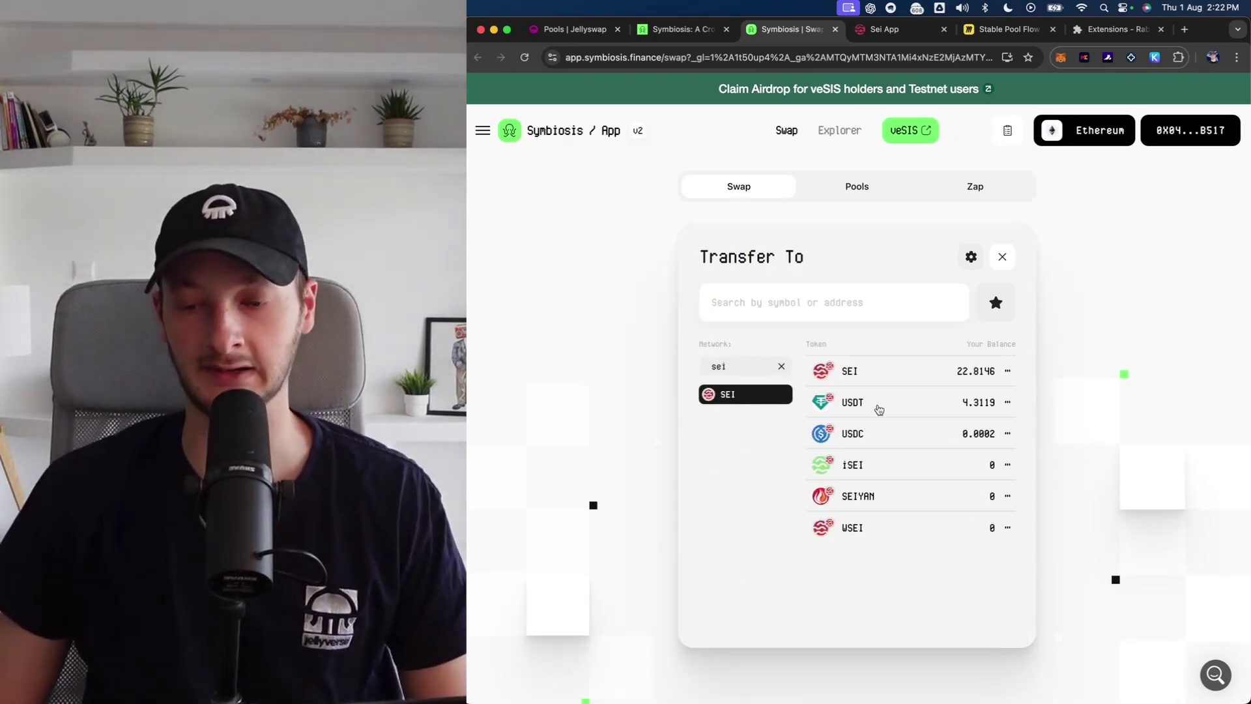
click(911, 434)
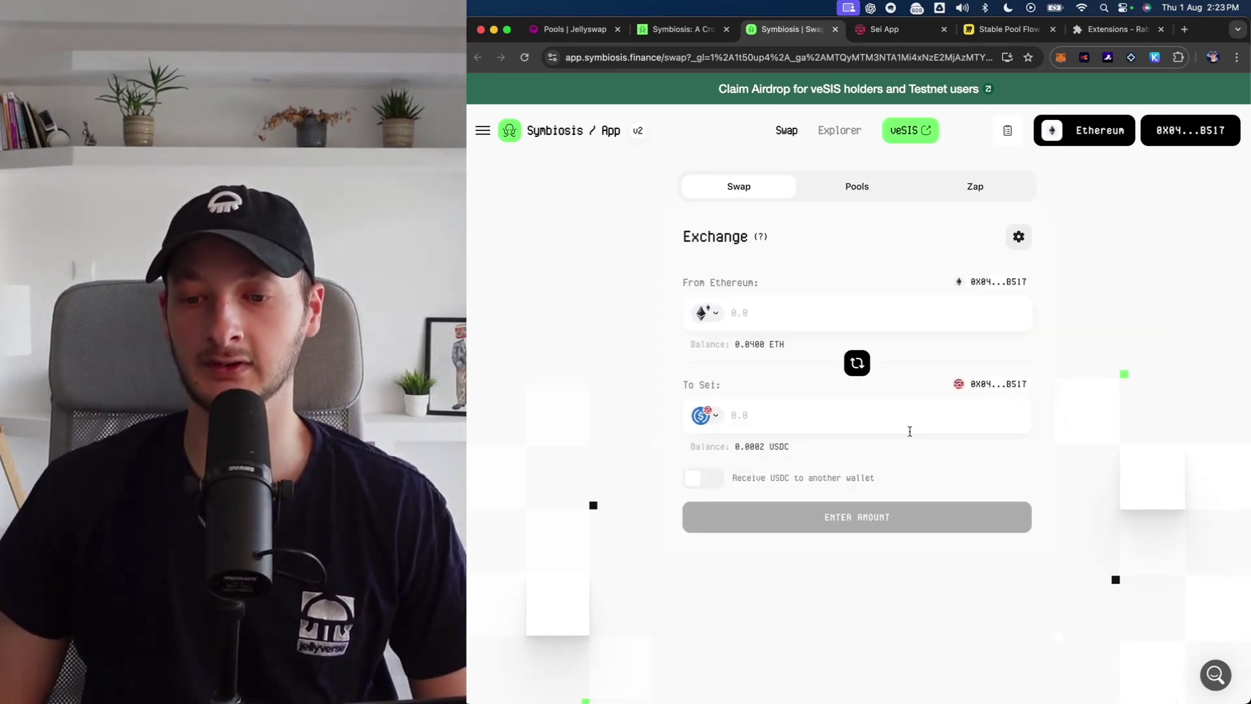
click(742, 313)
text(0.03)
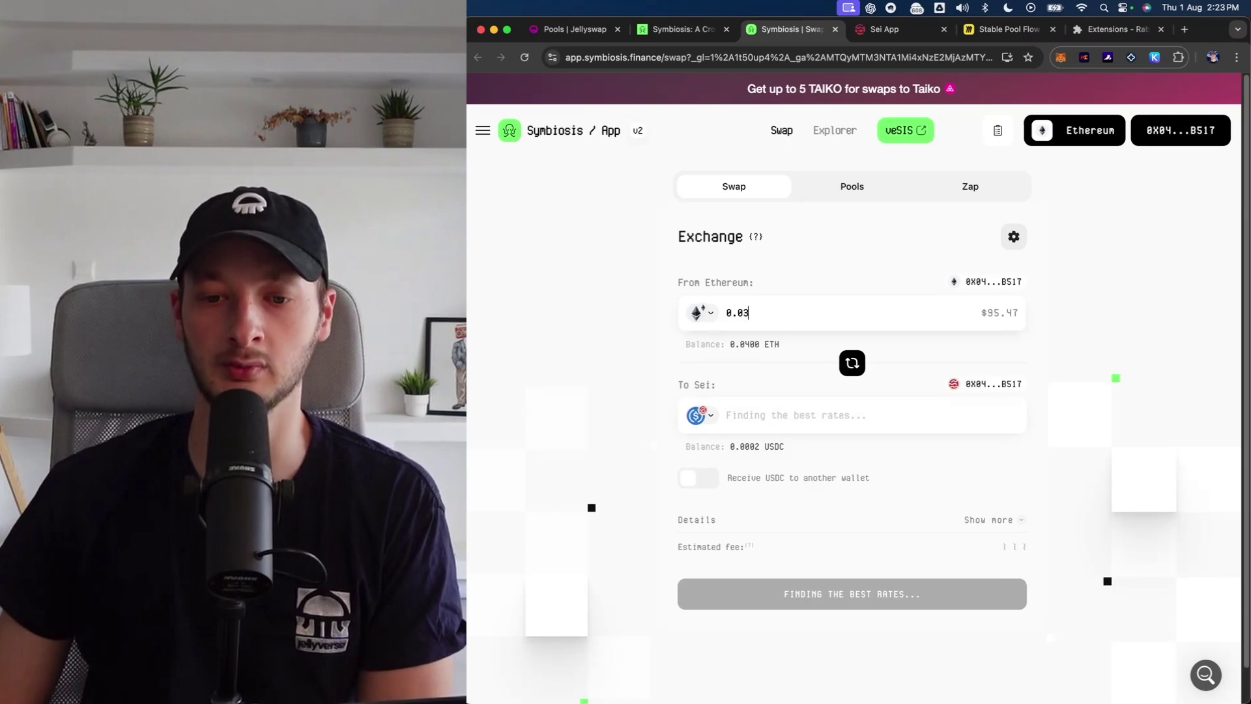
text(5)
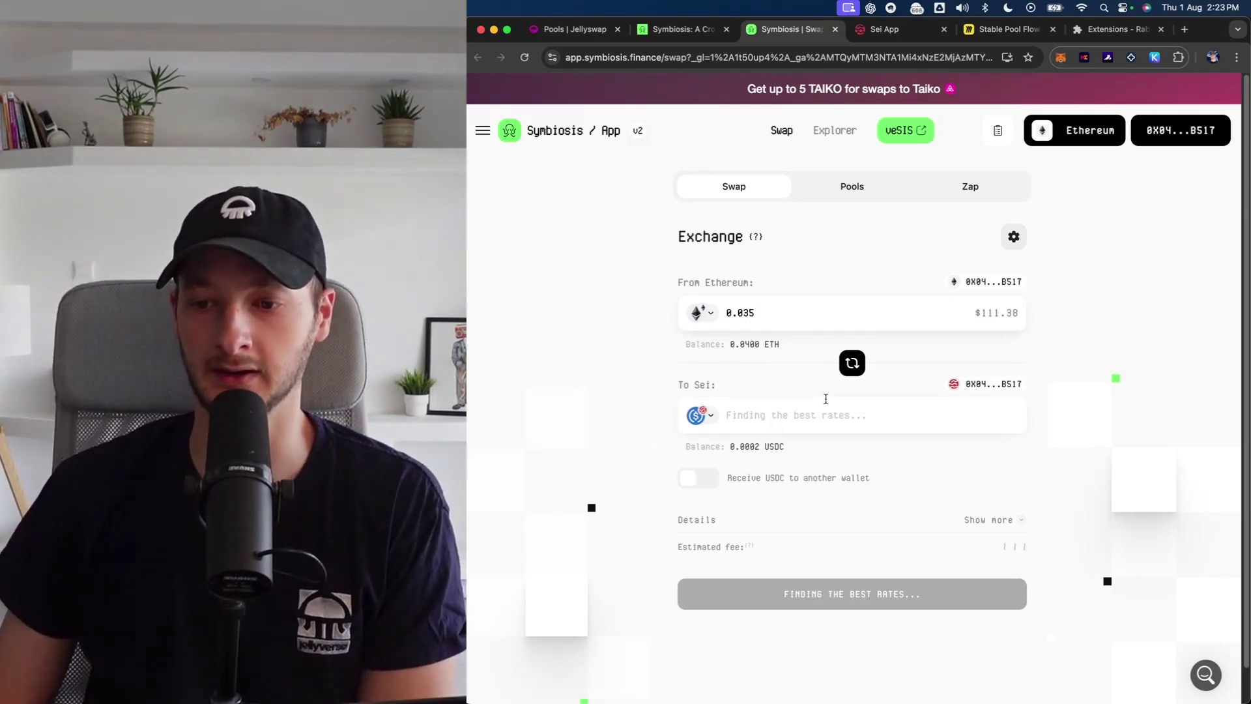
Trim the amount to 0.033 ETH, review the route, and confirm the swap in MetaMask.
key(BackSpace)
text(3)
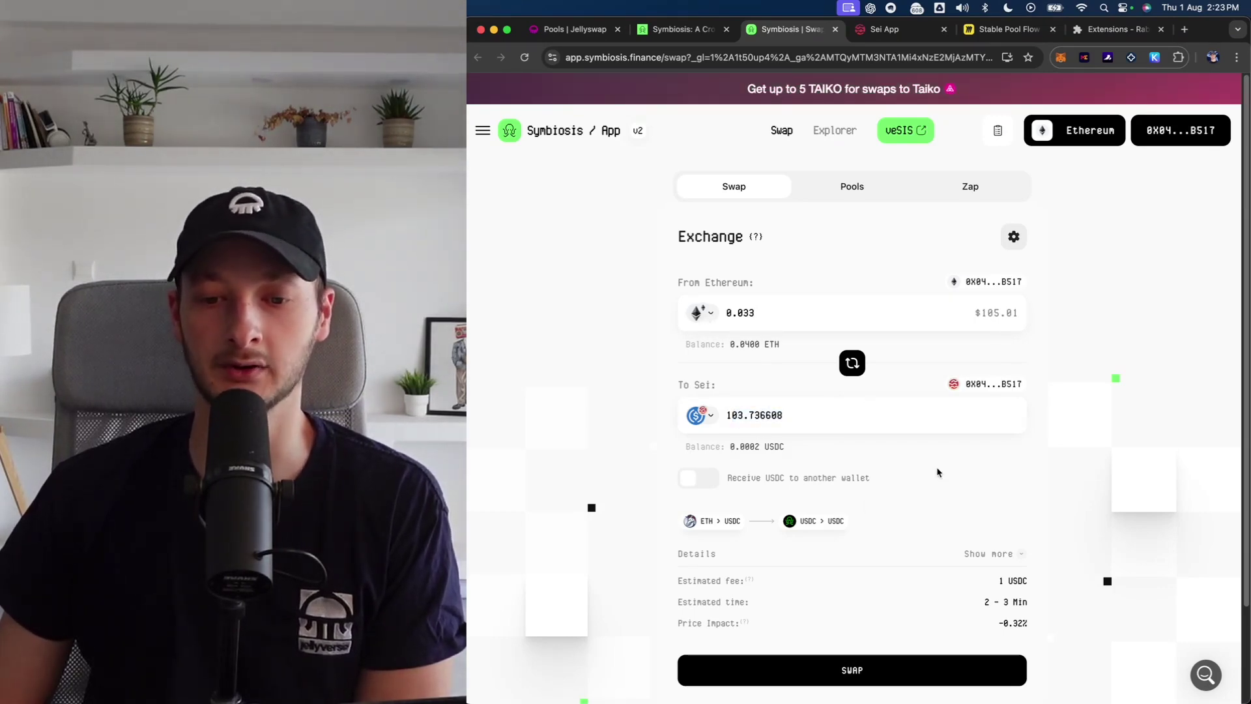
drag(687, 521, 870, 520)
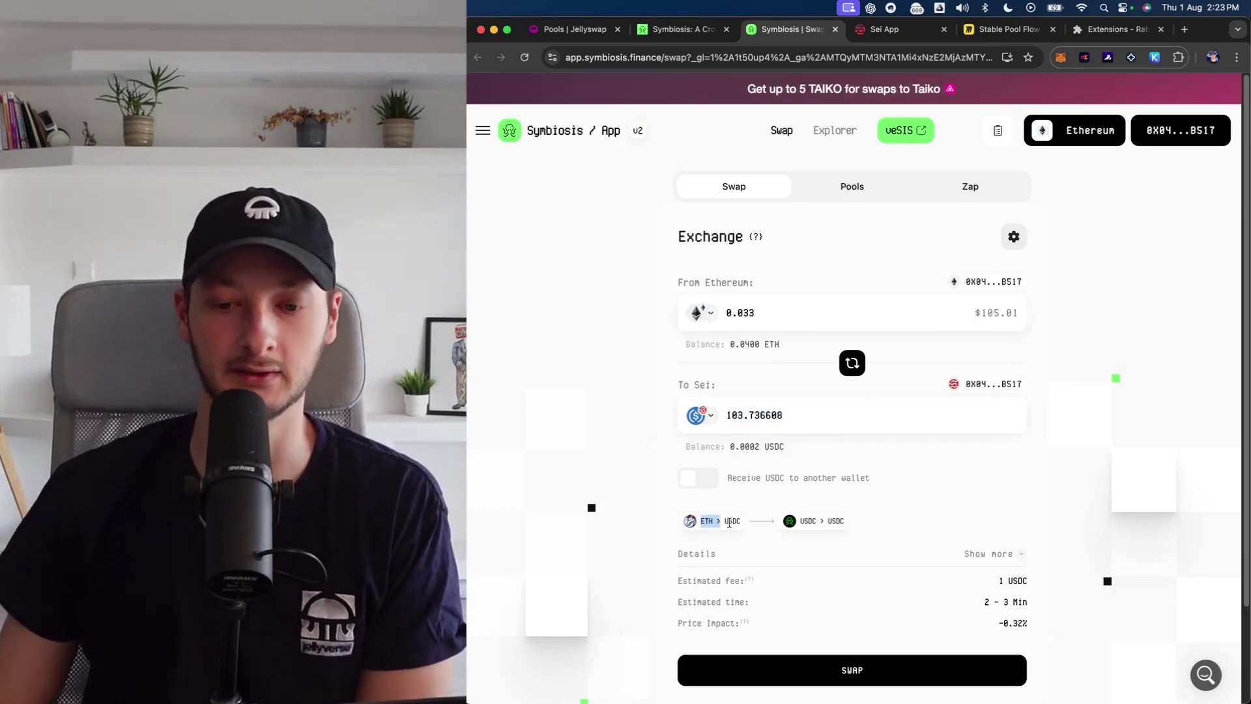
click(872, 521)
scroll(898, 548, down, 1)
click(846, 644)
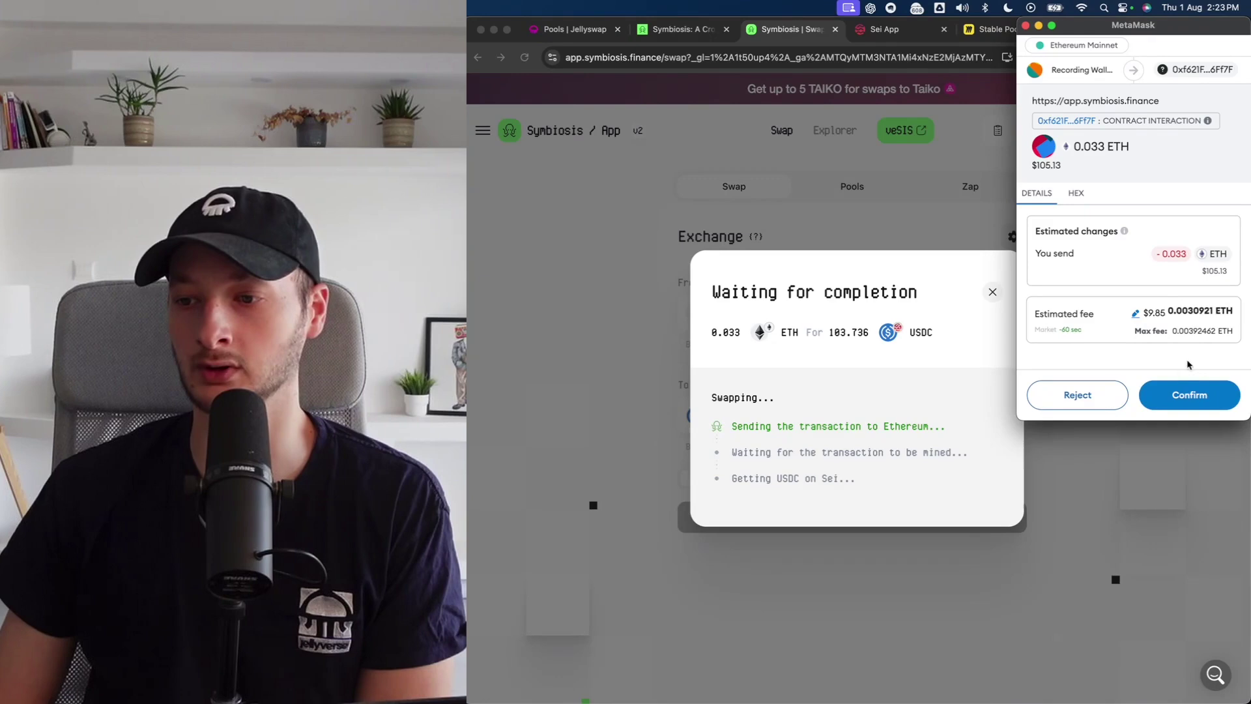
click(1166, 393)
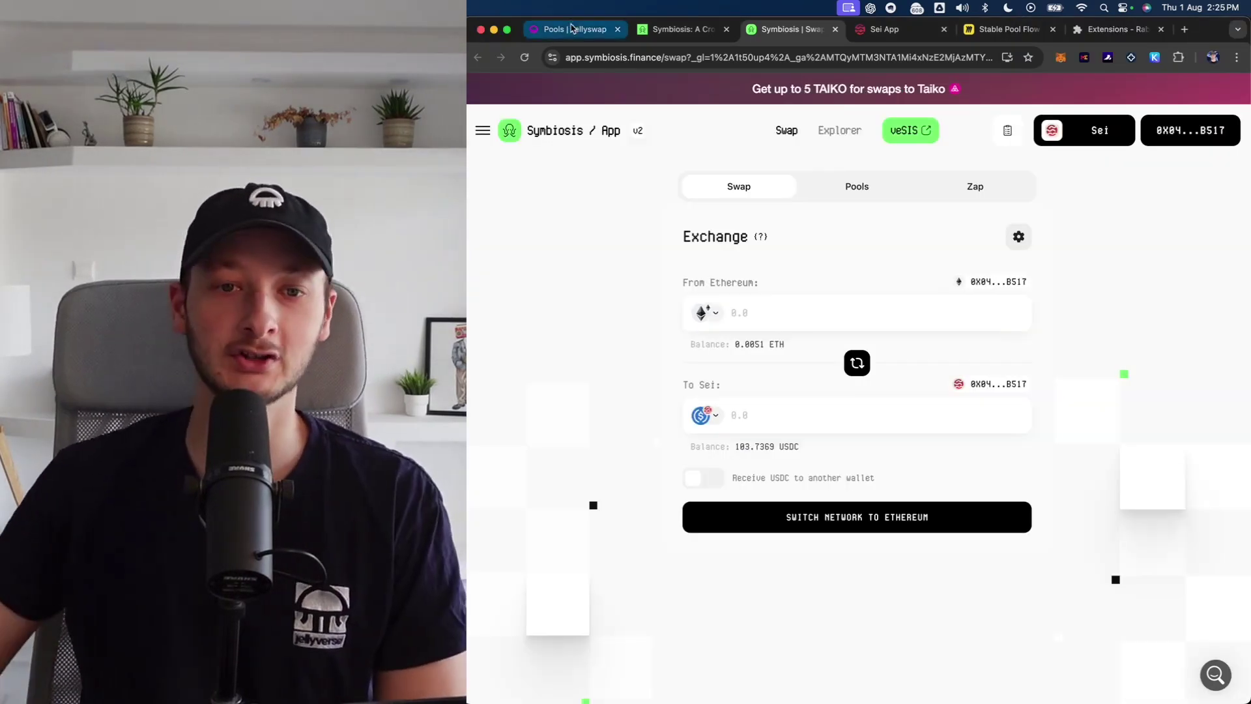
Open the USDC/FRAX/USDT stable pool's deposit form and enter 100 USDC.
click(574, 27)
scroll(684, 293, down, 5)
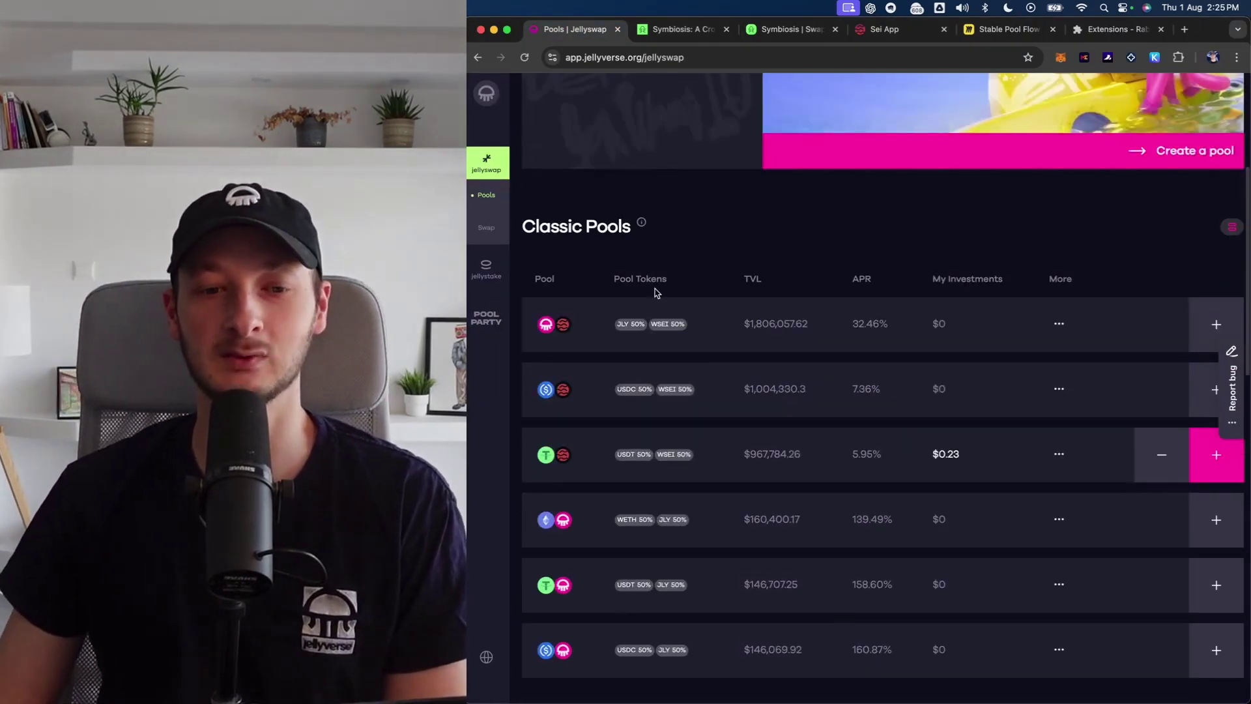
scroll(684, 342, down, 6)
scroll(729, 399, down, 4)
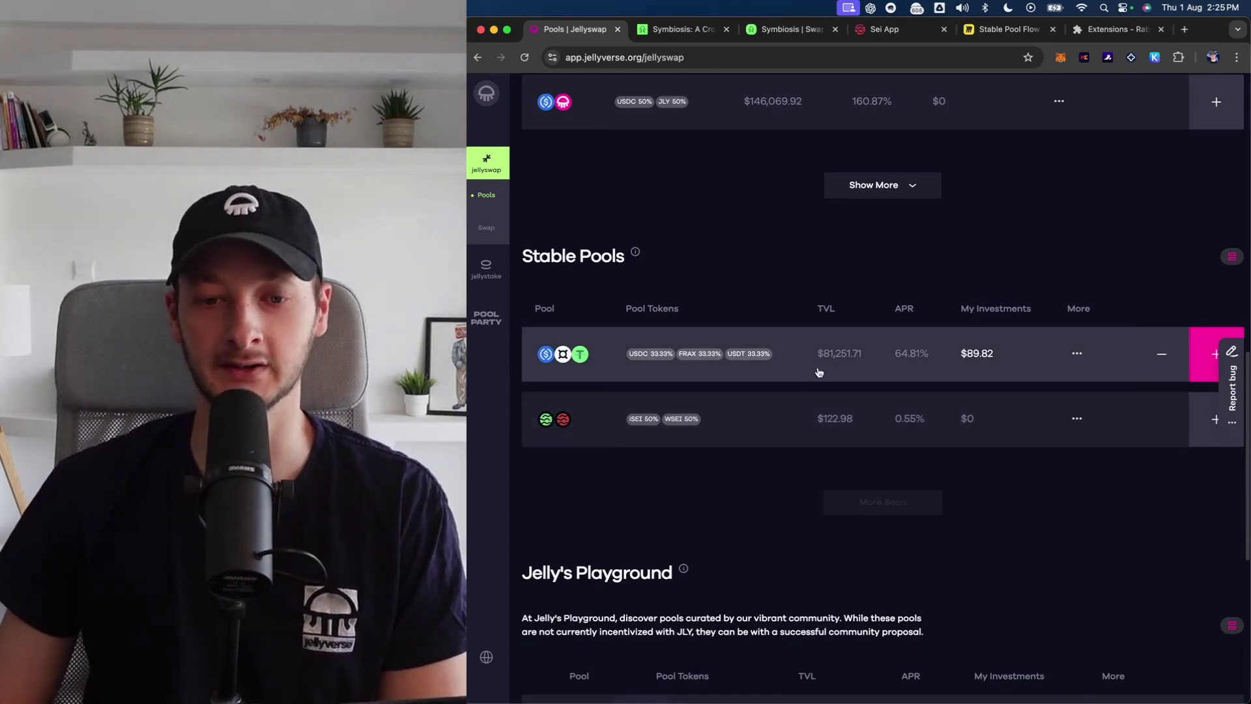
click(818, 371)
click(1156, 400)
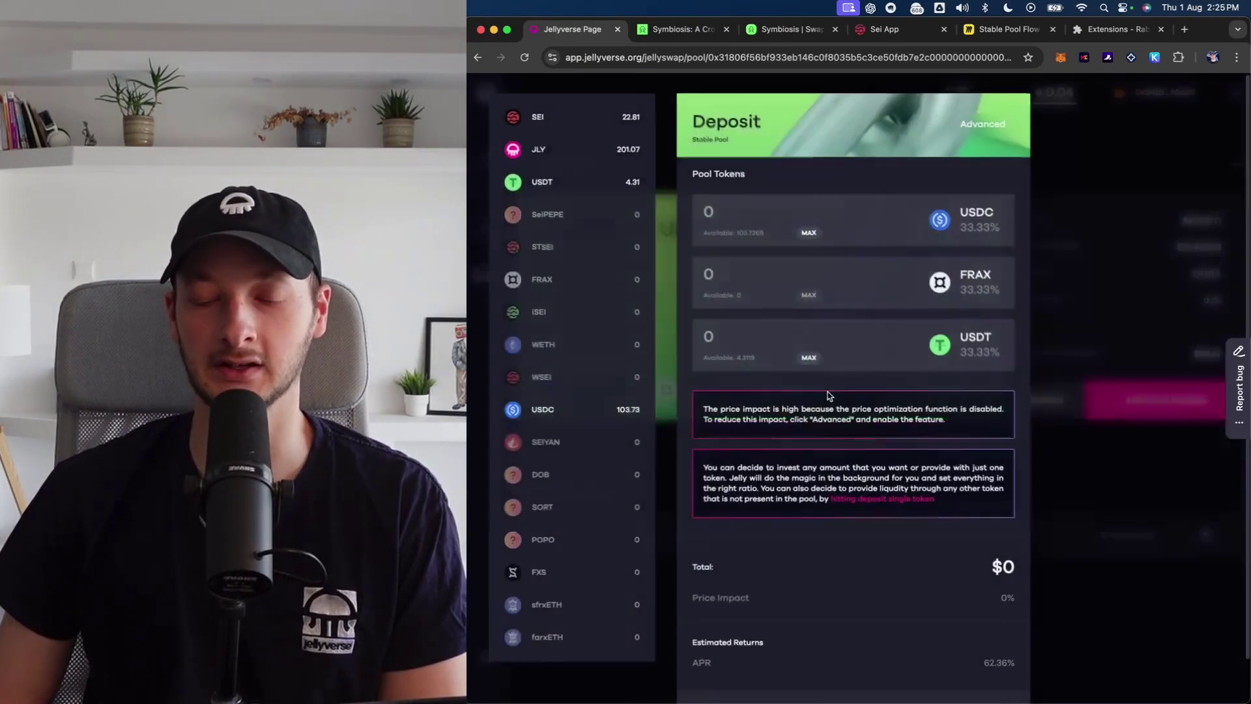
click(726, 217)
text(100)
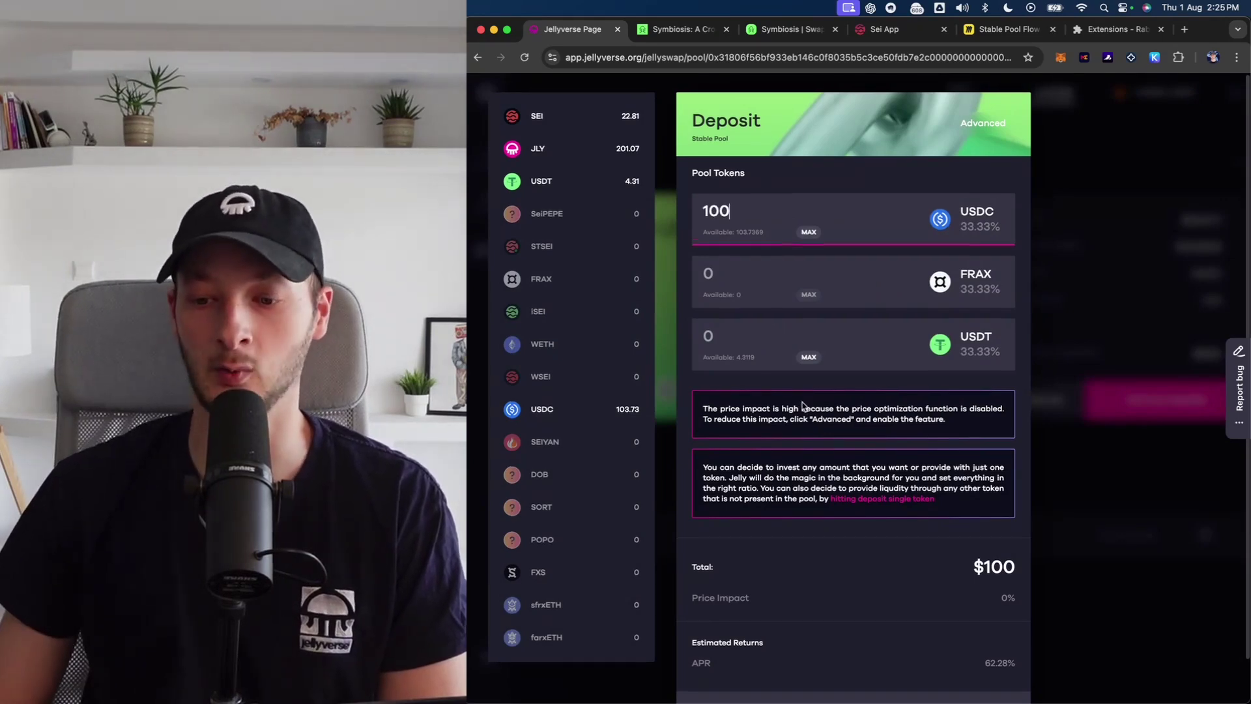
scroll(812, 410, down, 2)
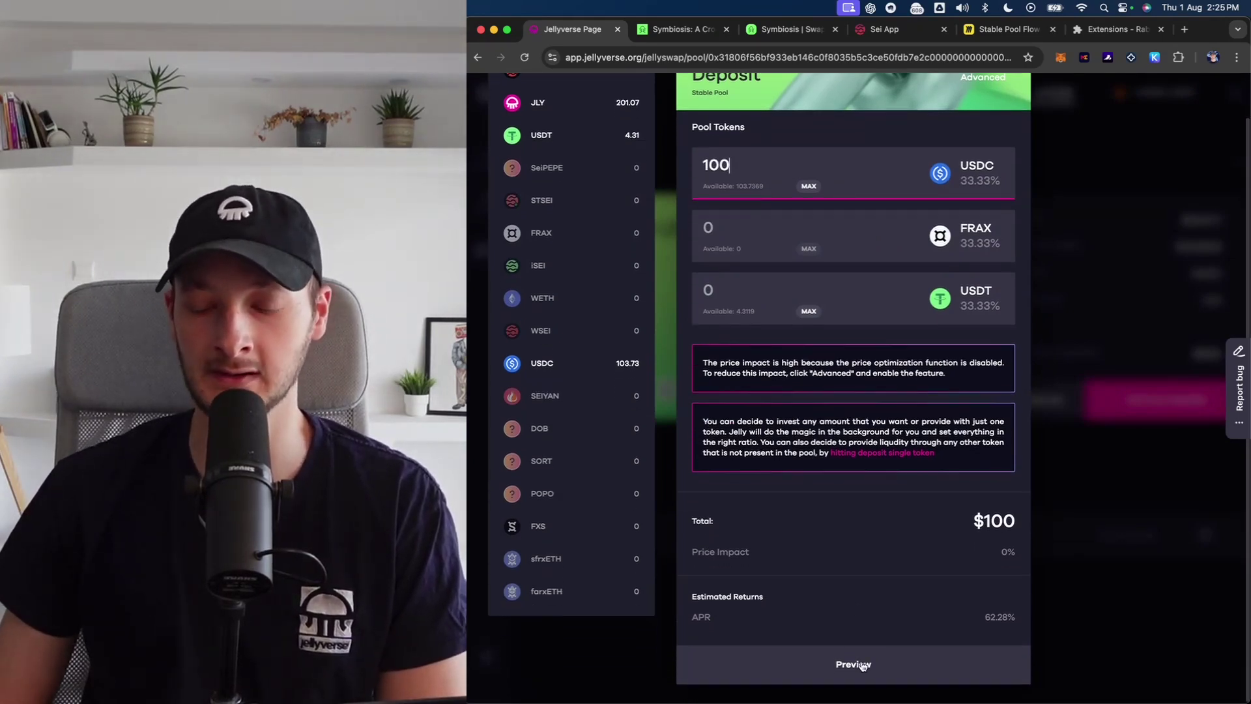
Preview the deposit and approve the 100 USDC spending cap in MetaMask.
click(862, 666)
click(912, 560)
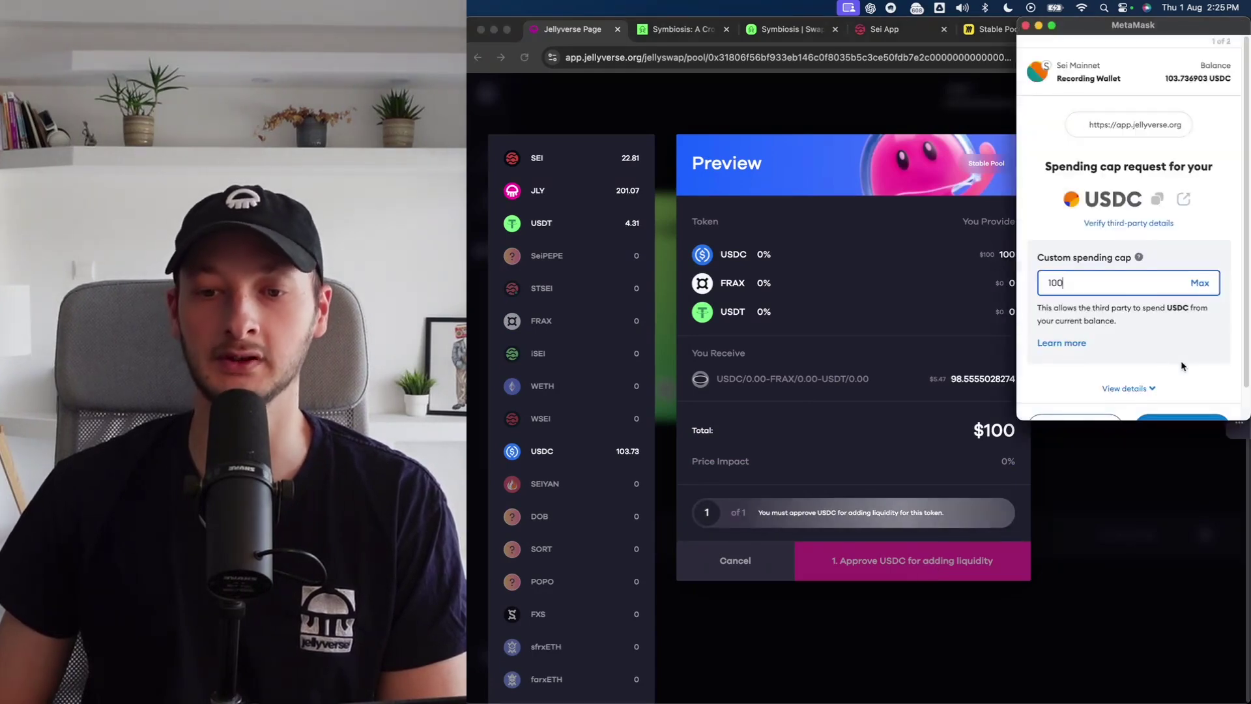
click(1178, 394)
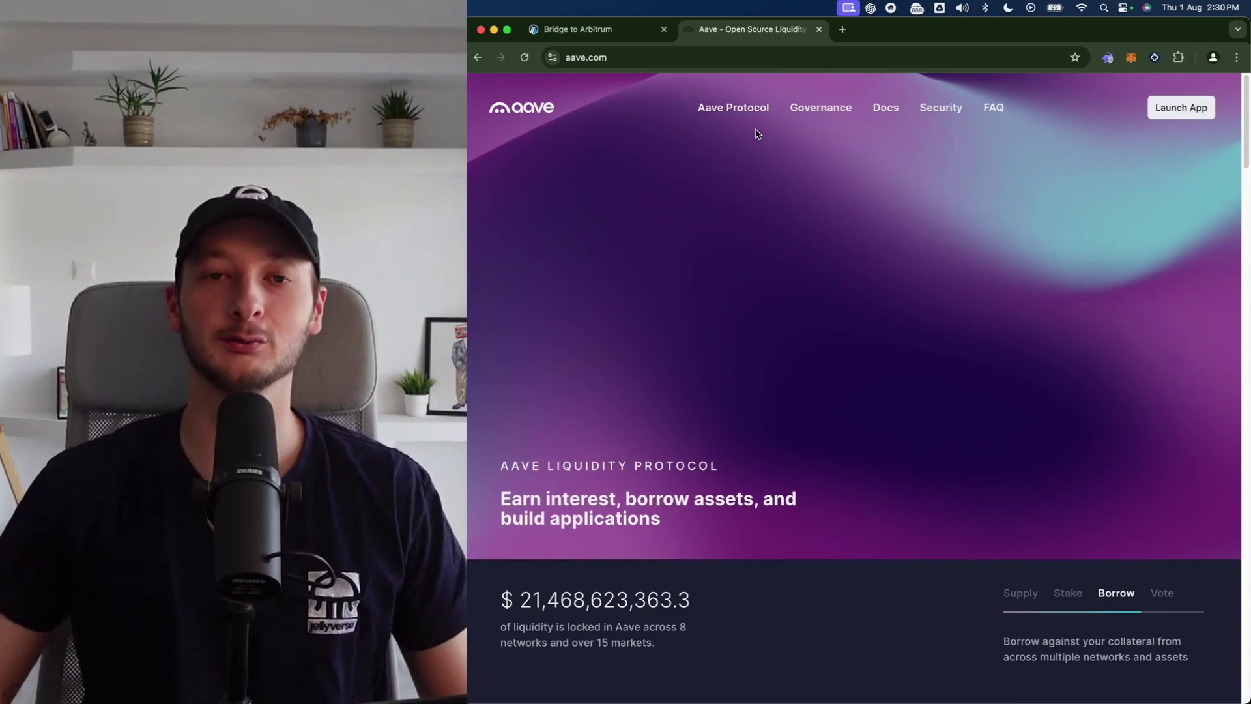
click(1106, 58)
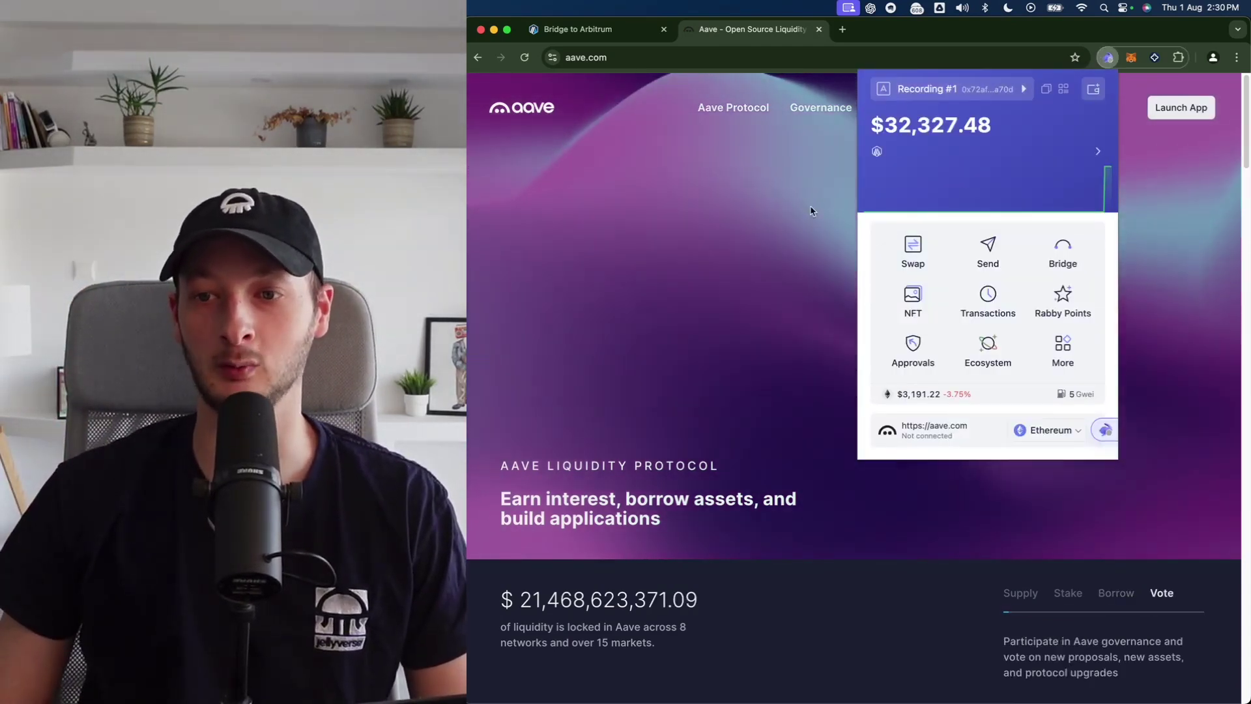
click(705, 225)
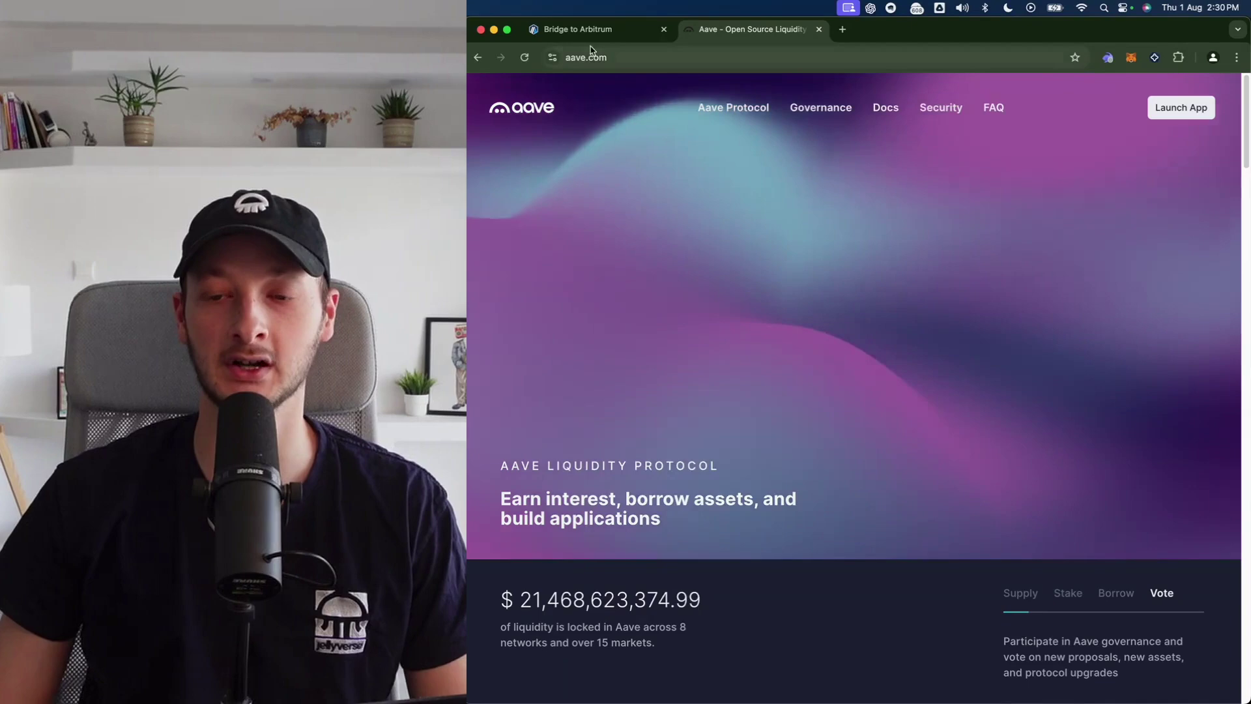
click(577, 30)
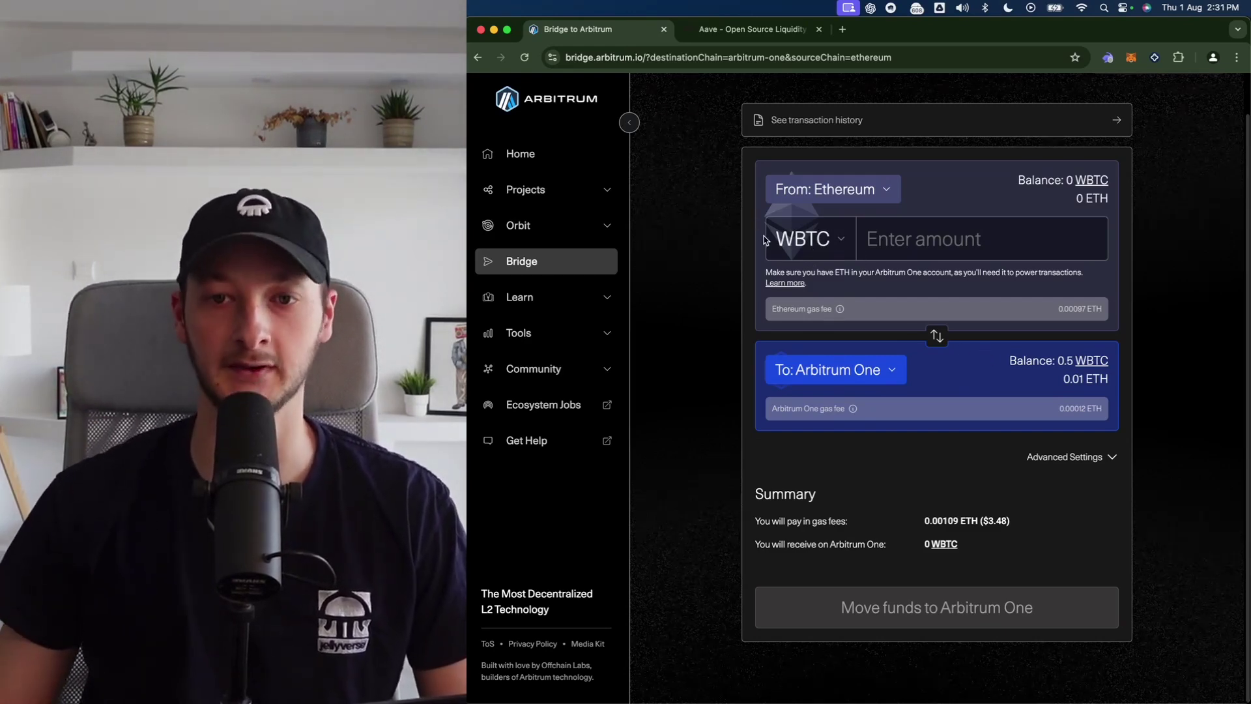
key(ctrl+Tab)
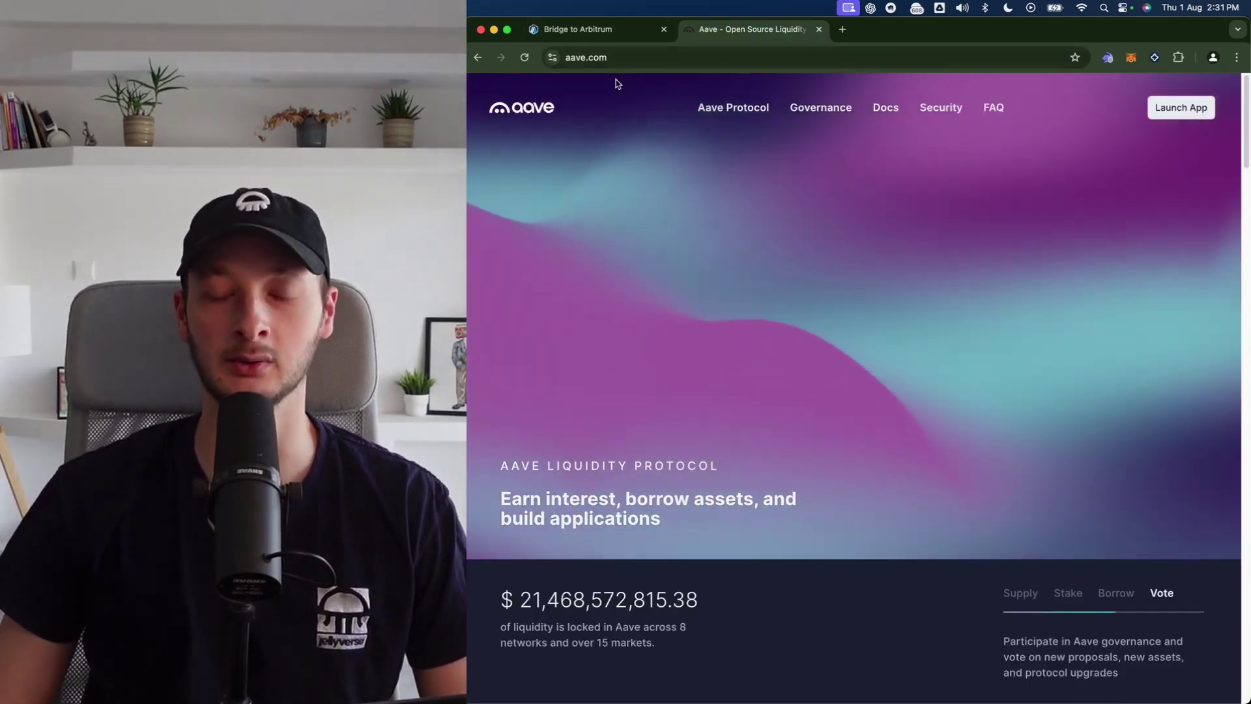
click(584, 57)
Launch the Aave app, look over the Arbitrum markets list, and return to the dashboard.
click(748, 258)
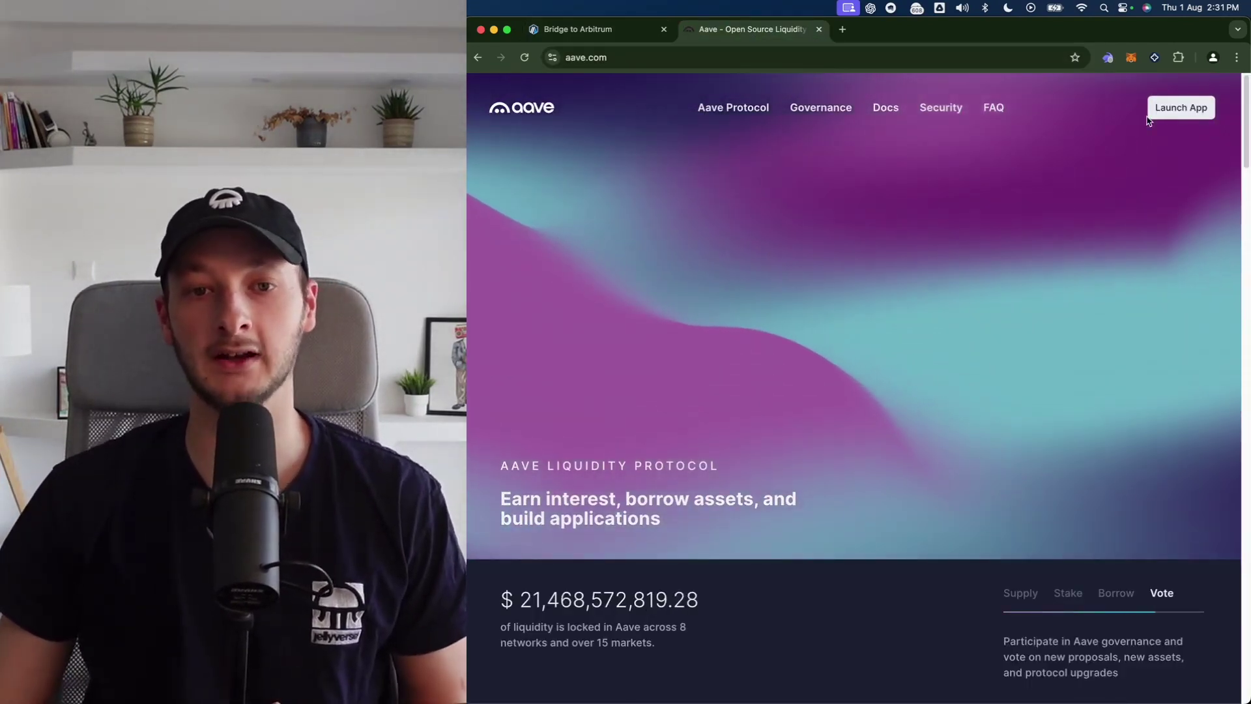
click(1181, 107)
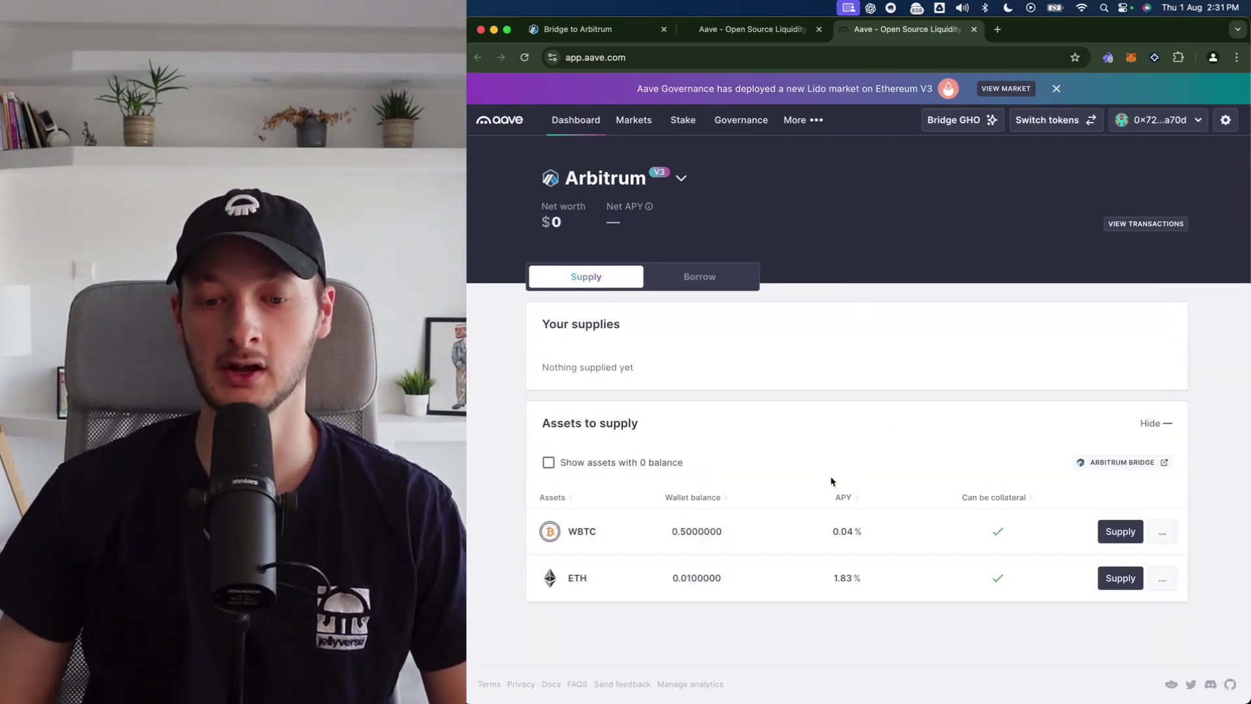
click(640, 122)
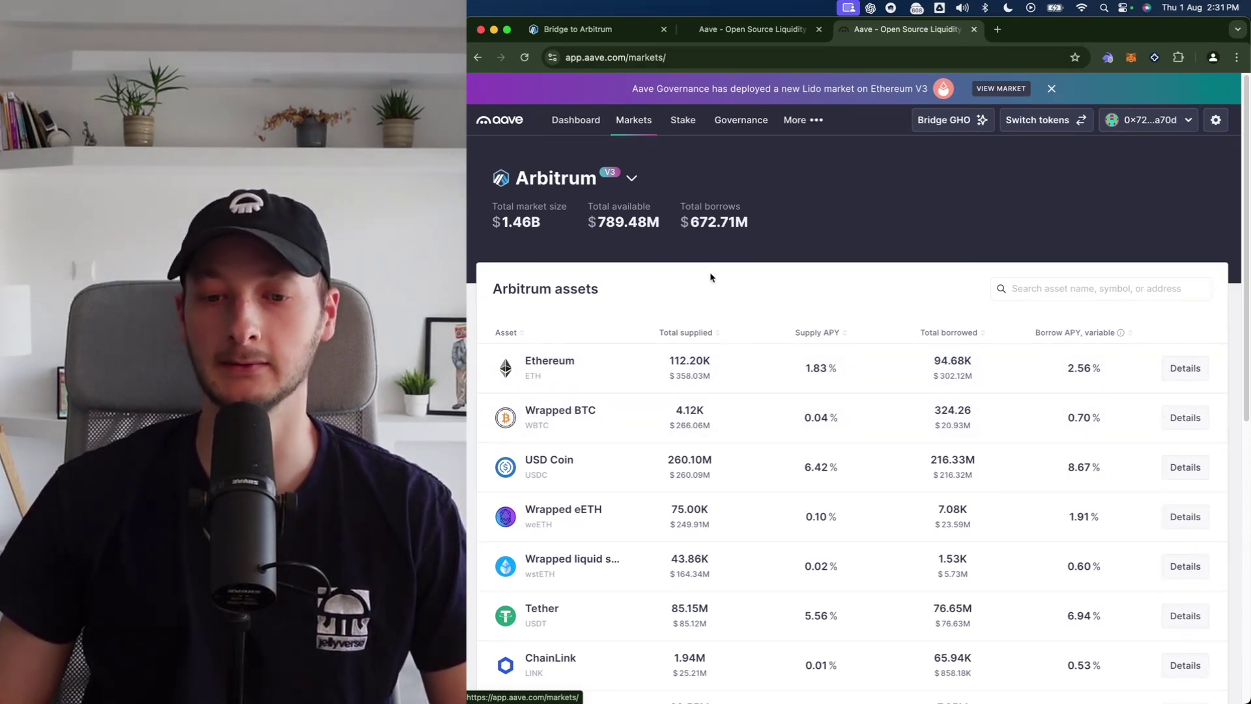
click(575, 120)
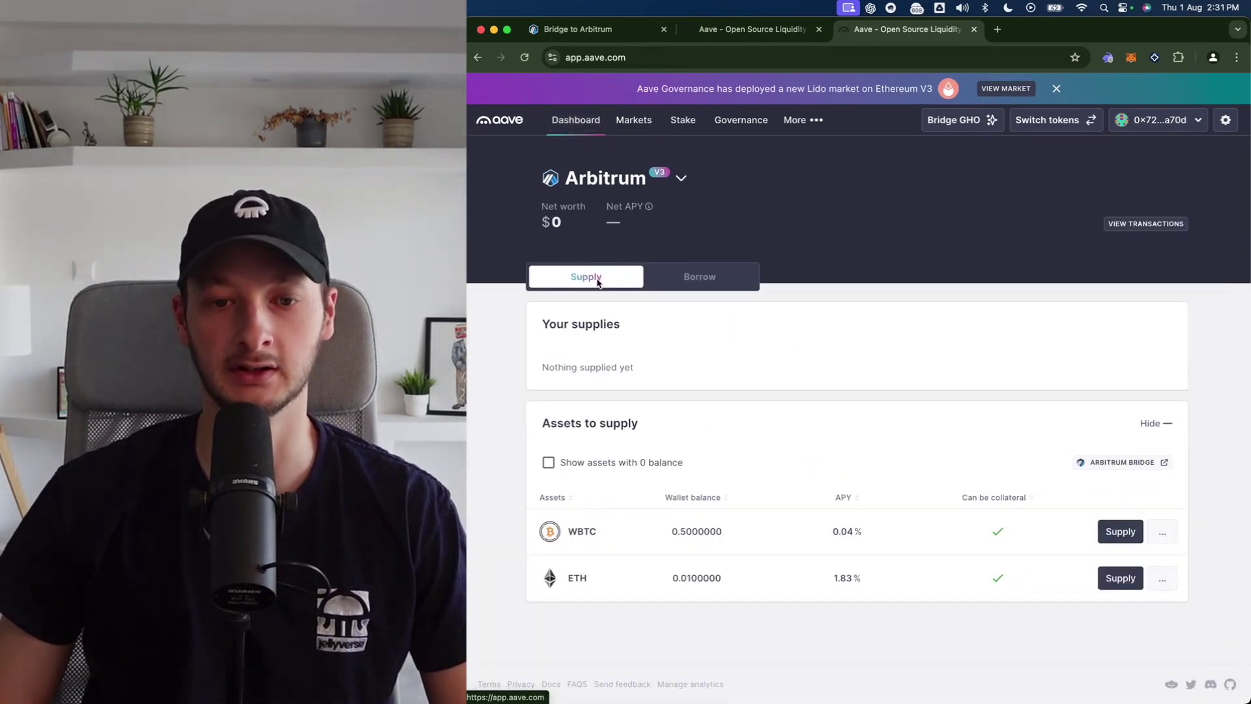
Approve and supply the full 0.5 WBTC balance on Arbitrum.
click(1119, 531)
click(961, 342)
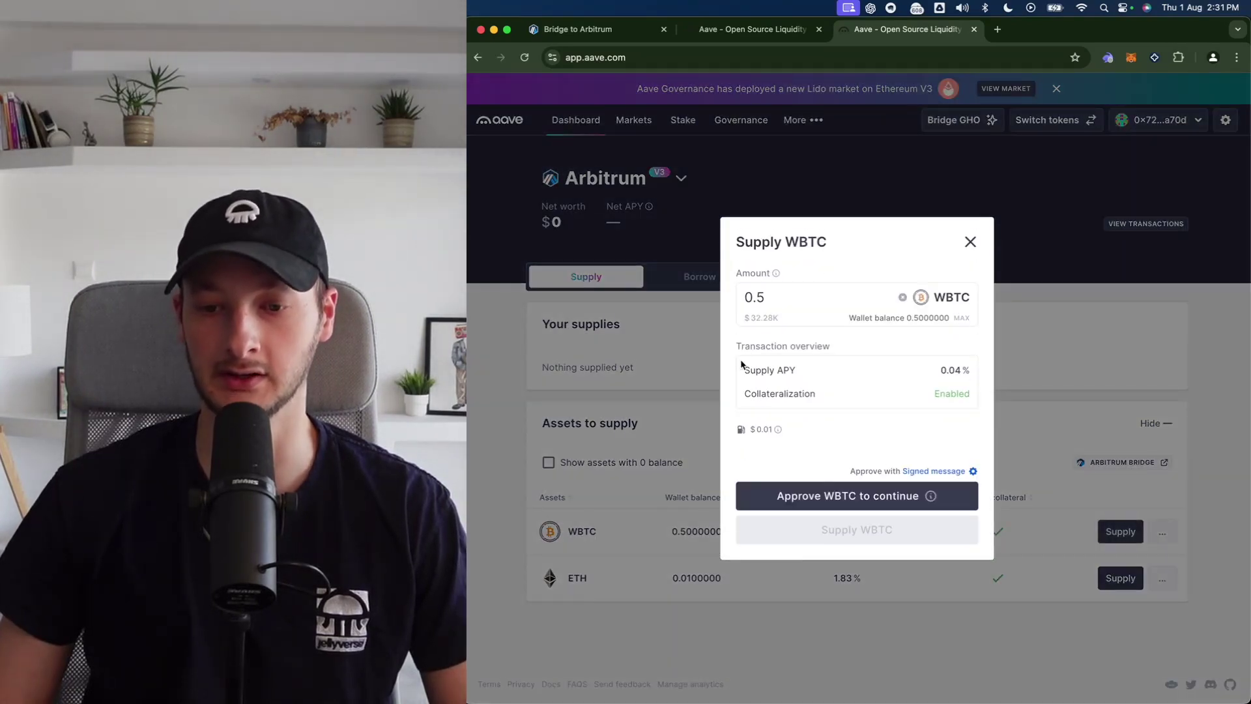
click(842, 503)
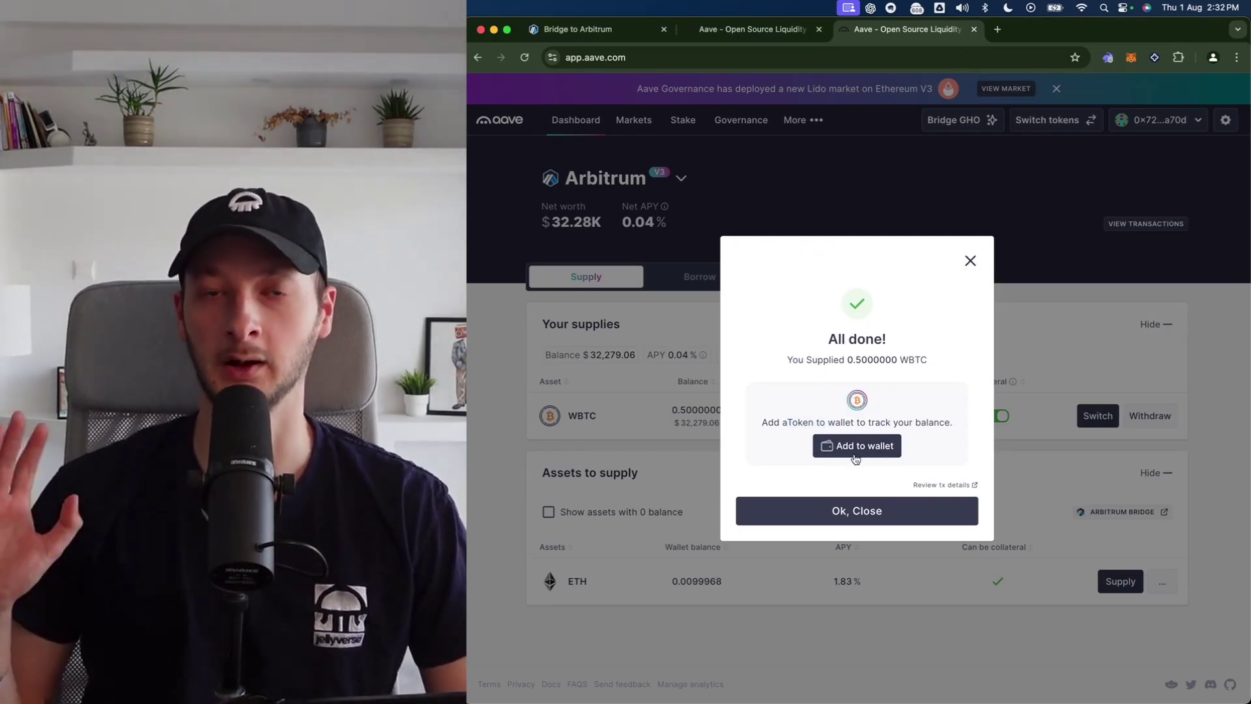
click(856, 510)
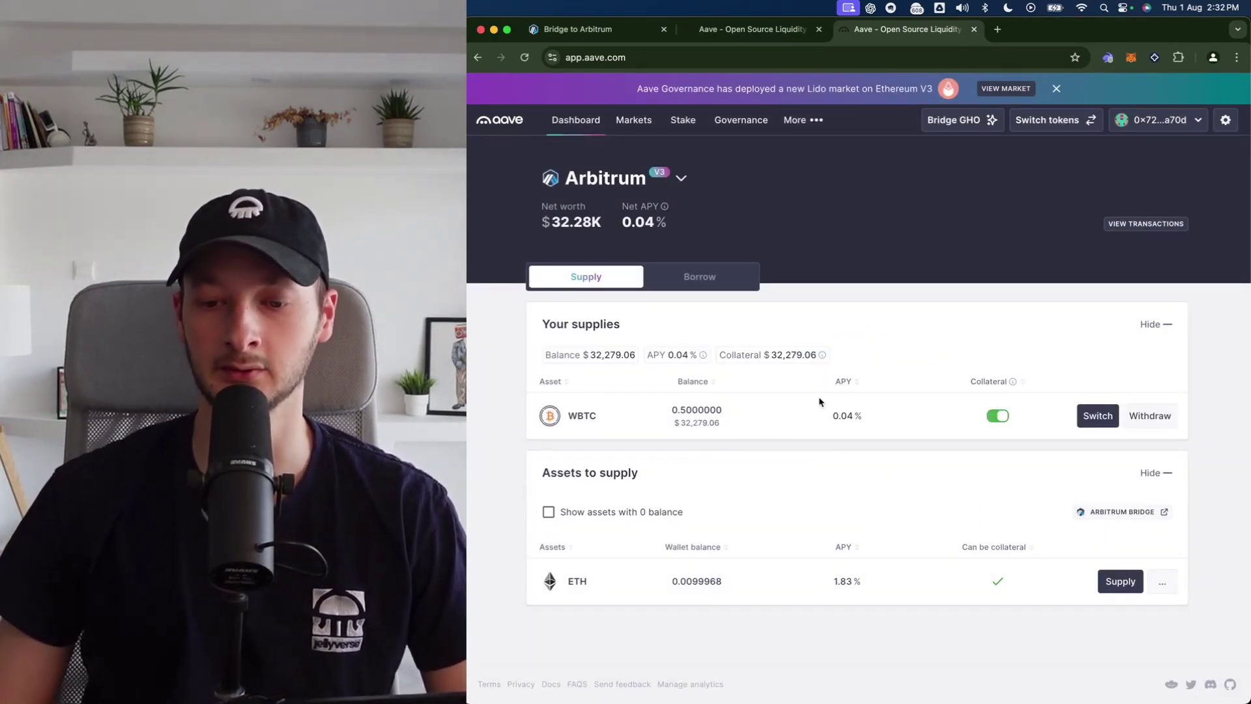
click(728, 435)
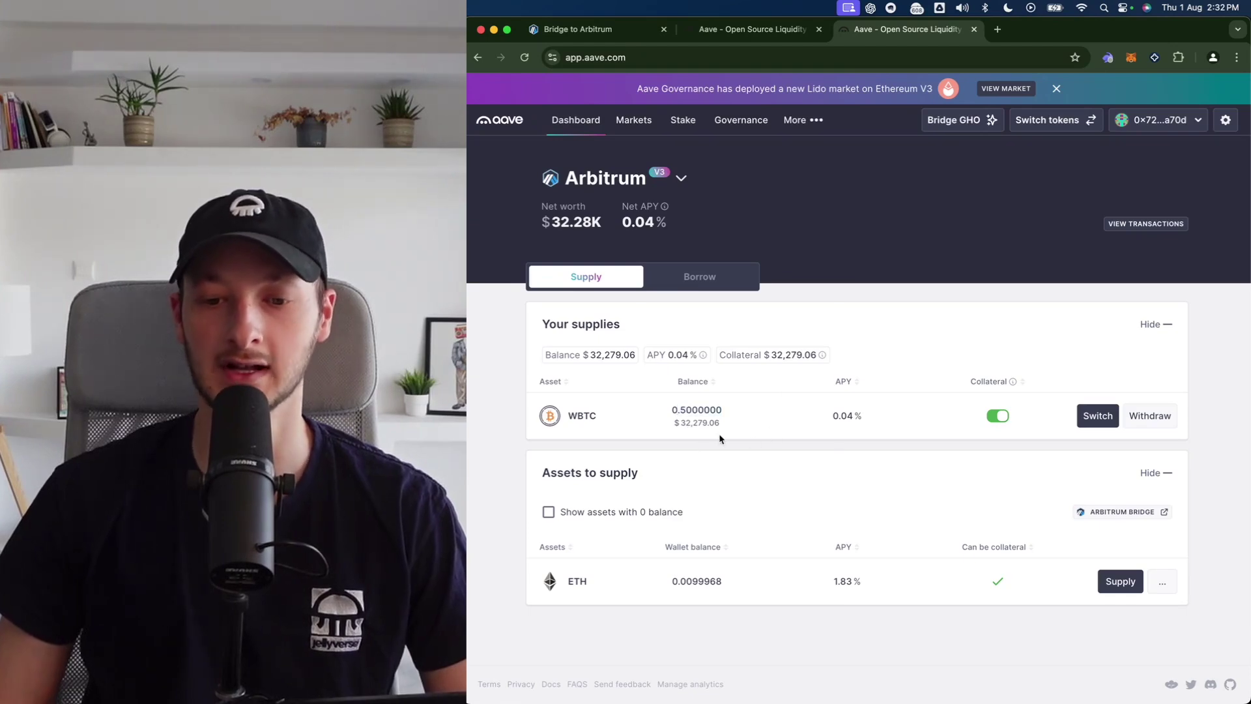
Open the Borrow USDT form from Aave's assets-to-borrow list.
click(723, 281)
scroll(676, 379, down, 2)
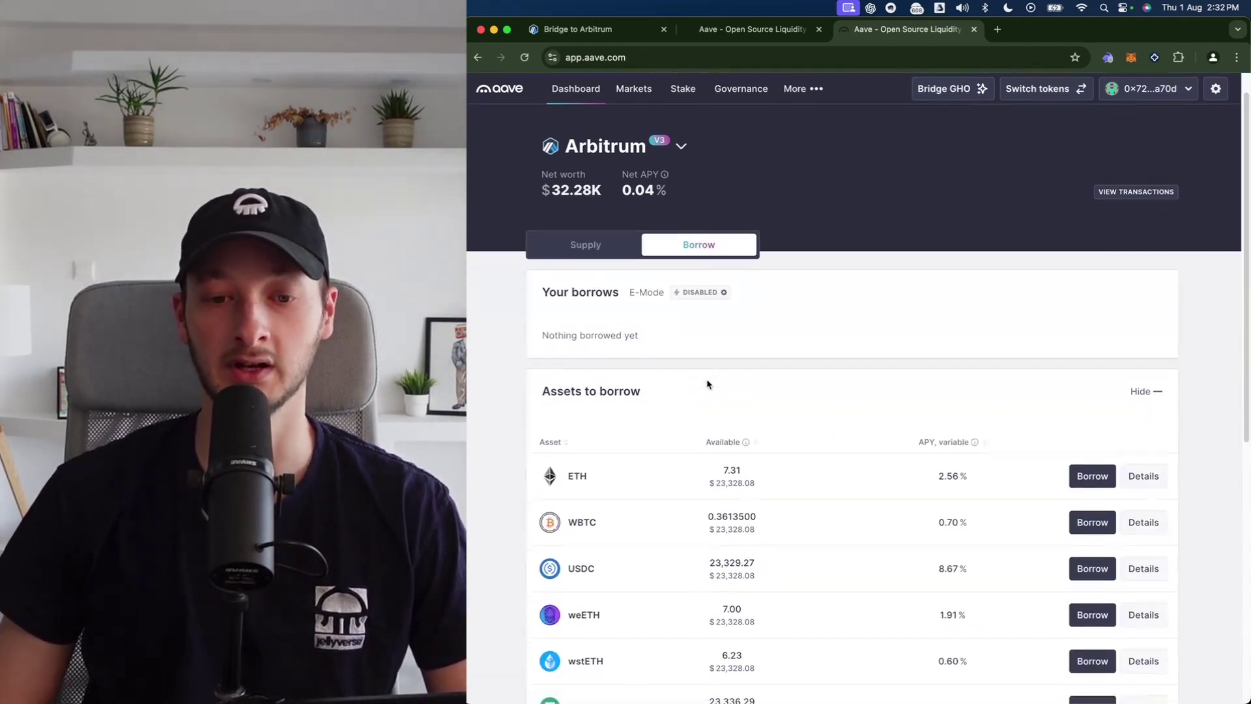
scroll(743, 431, down, 4)
scroll(769, 463, down, 1)
scroll(654, 515, down, 1)
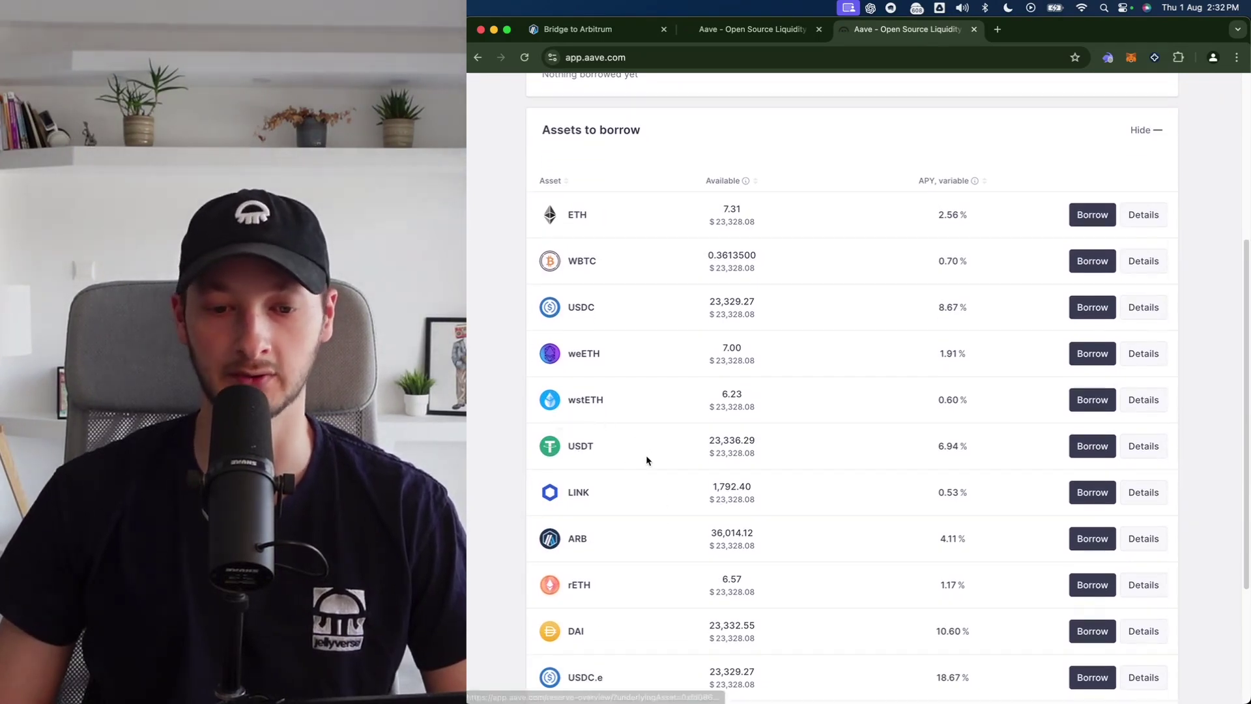
scroll(617, 451, down, 1)
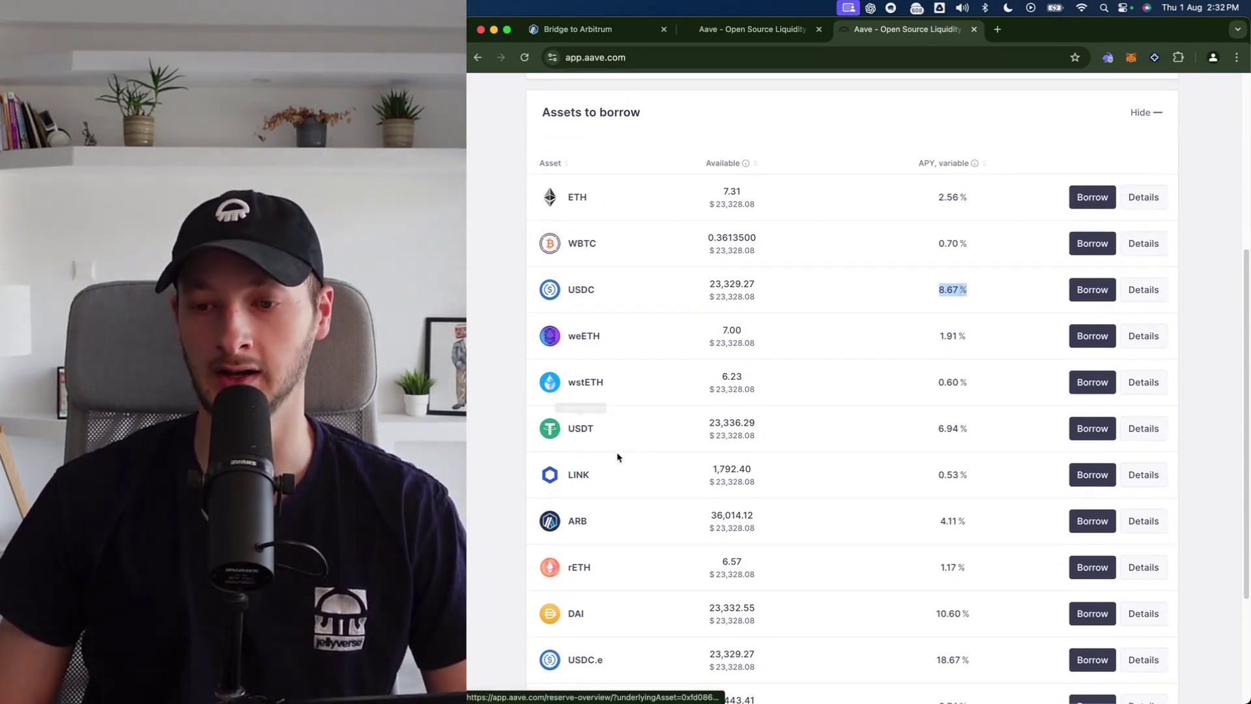
click(1078, 428)
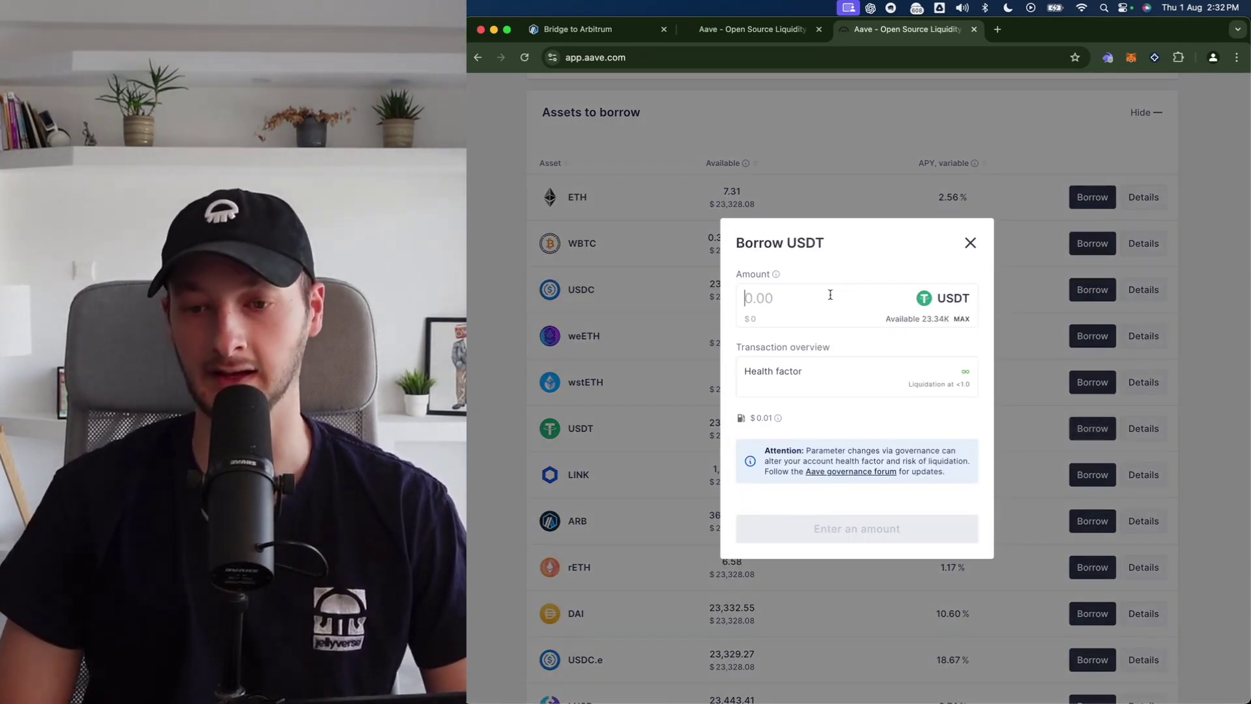
Replace the maximum borrow amount with 8,000 USDT and submit the borrow.
click(961, 320)
double_click(794, 261)
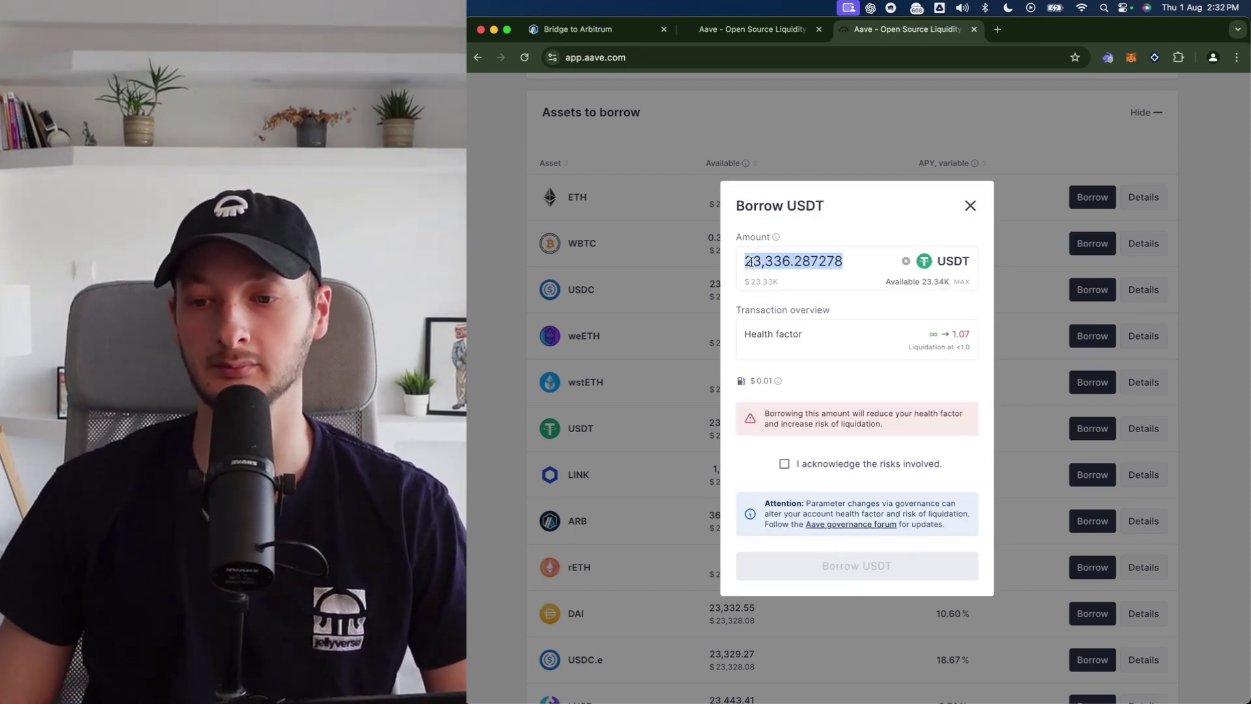
click(827, 345)
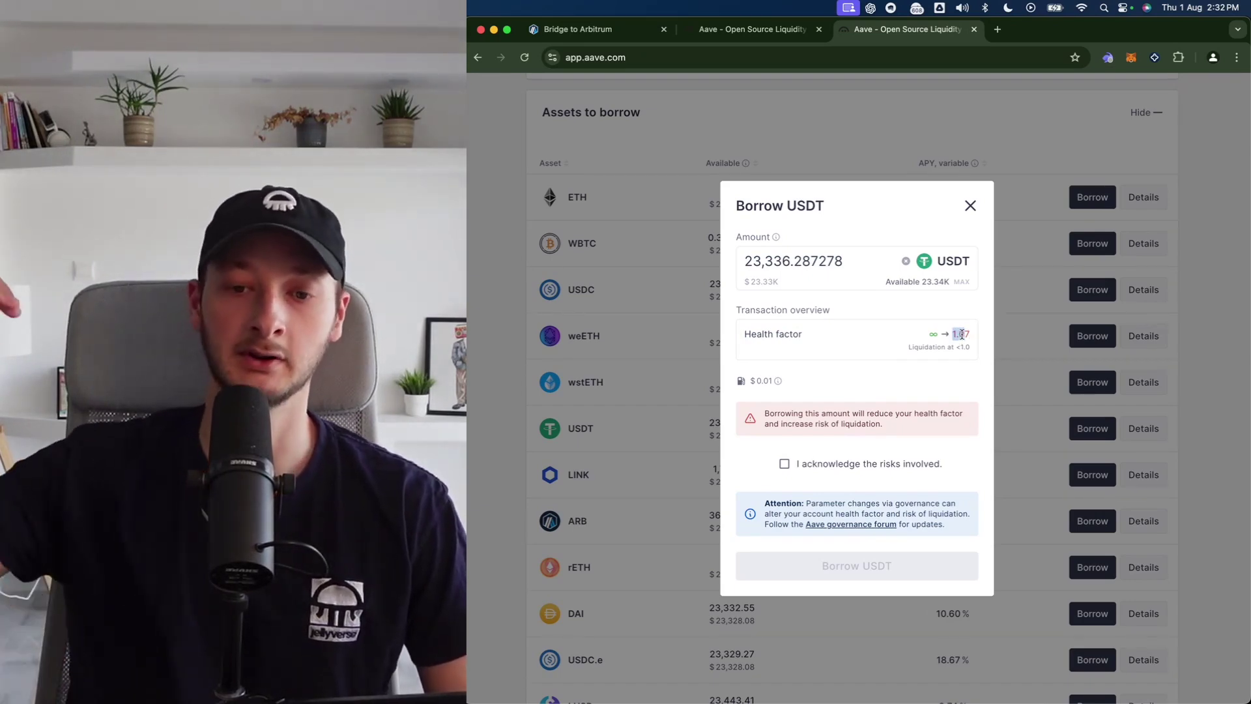
click(973, 319)
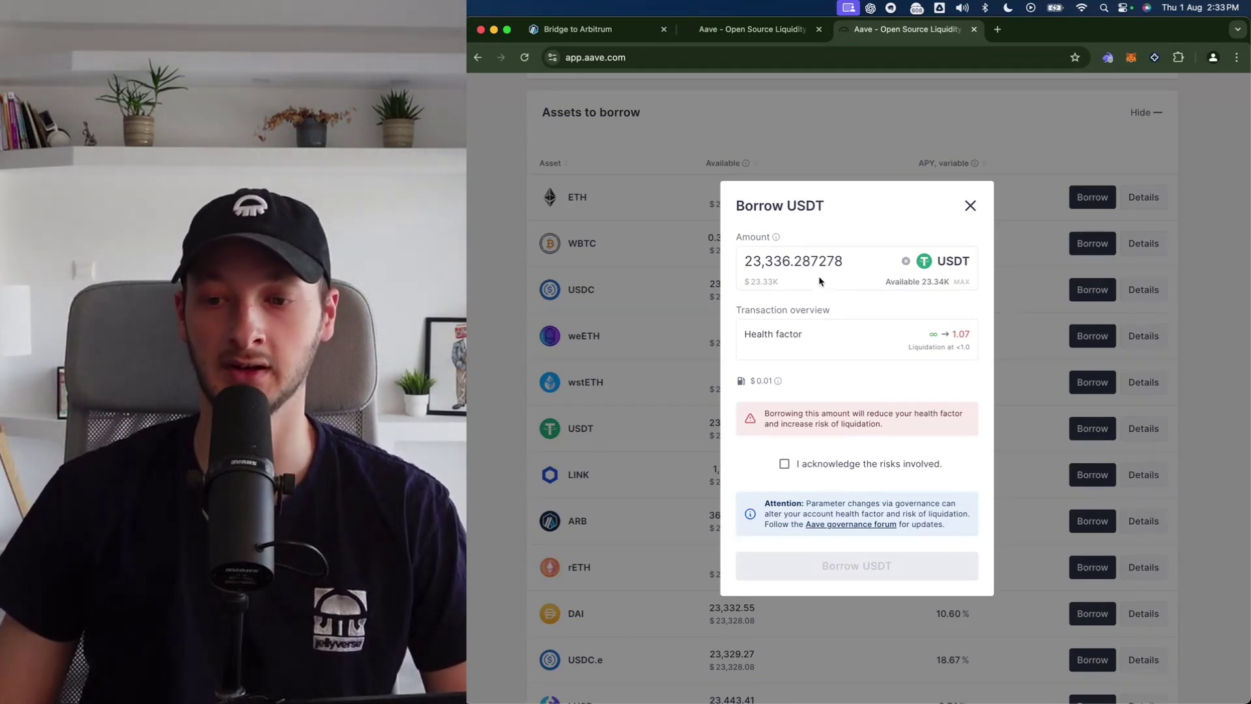
double_click(868, 262)
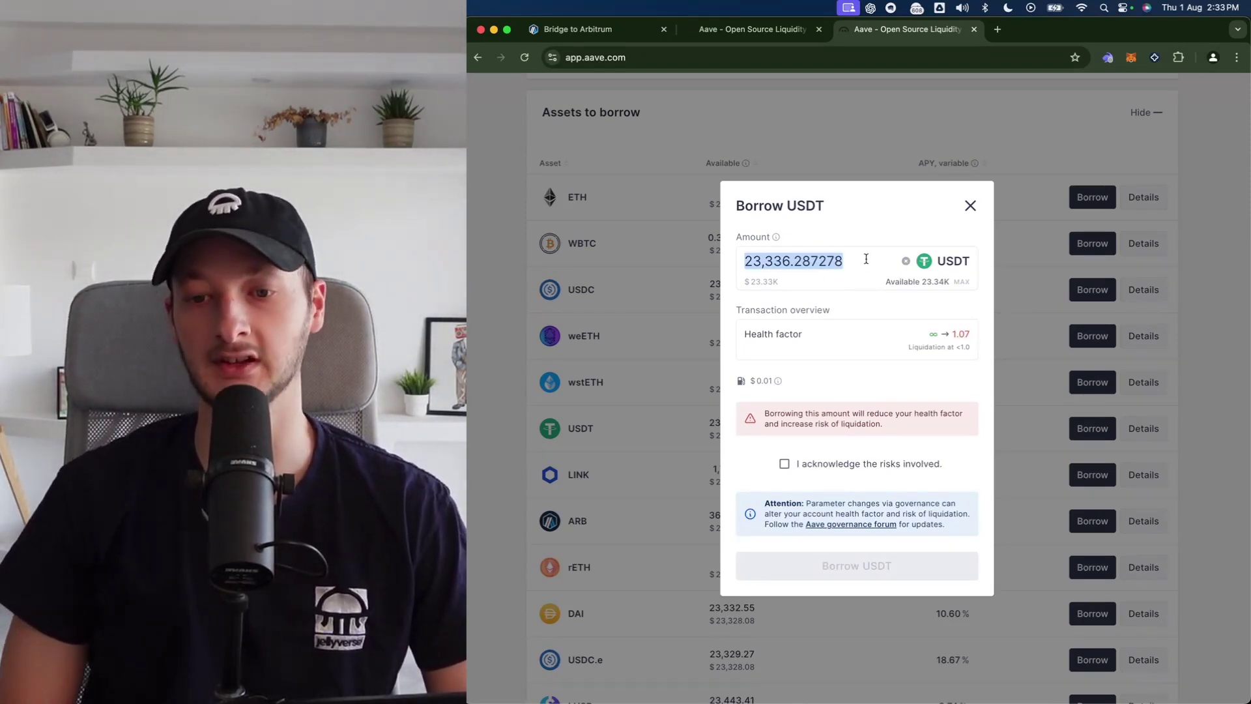
text(10)
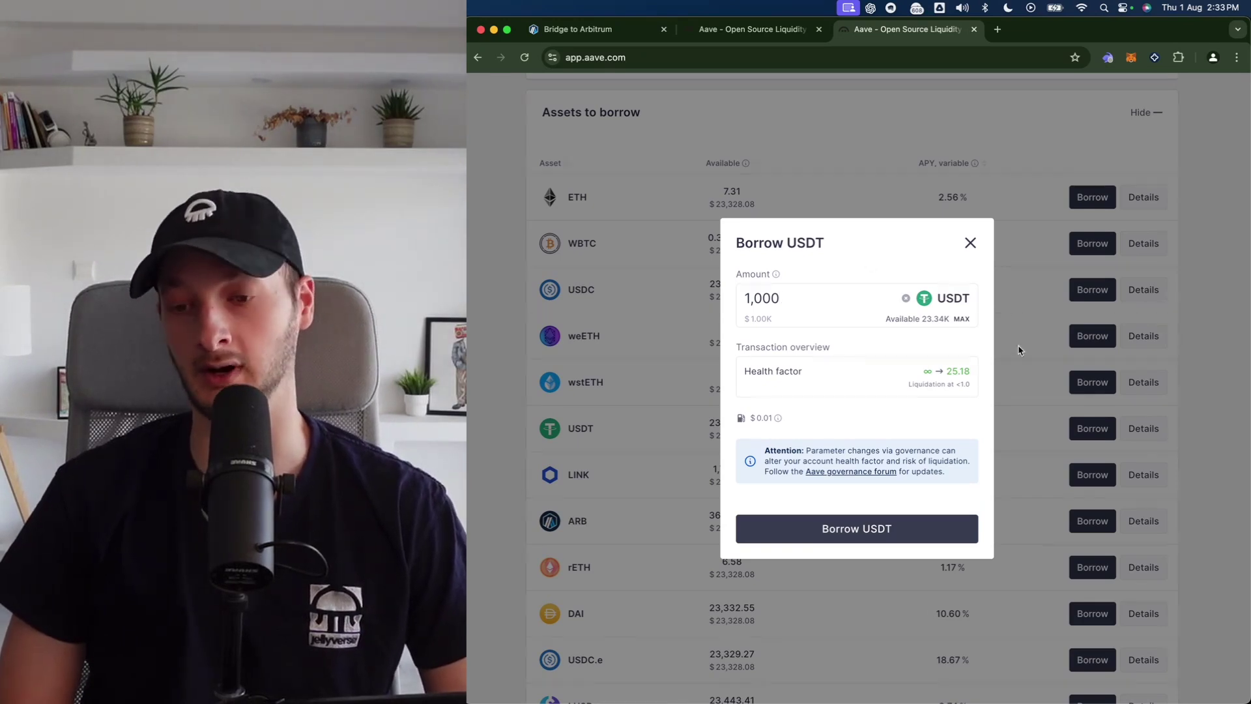
text(0)
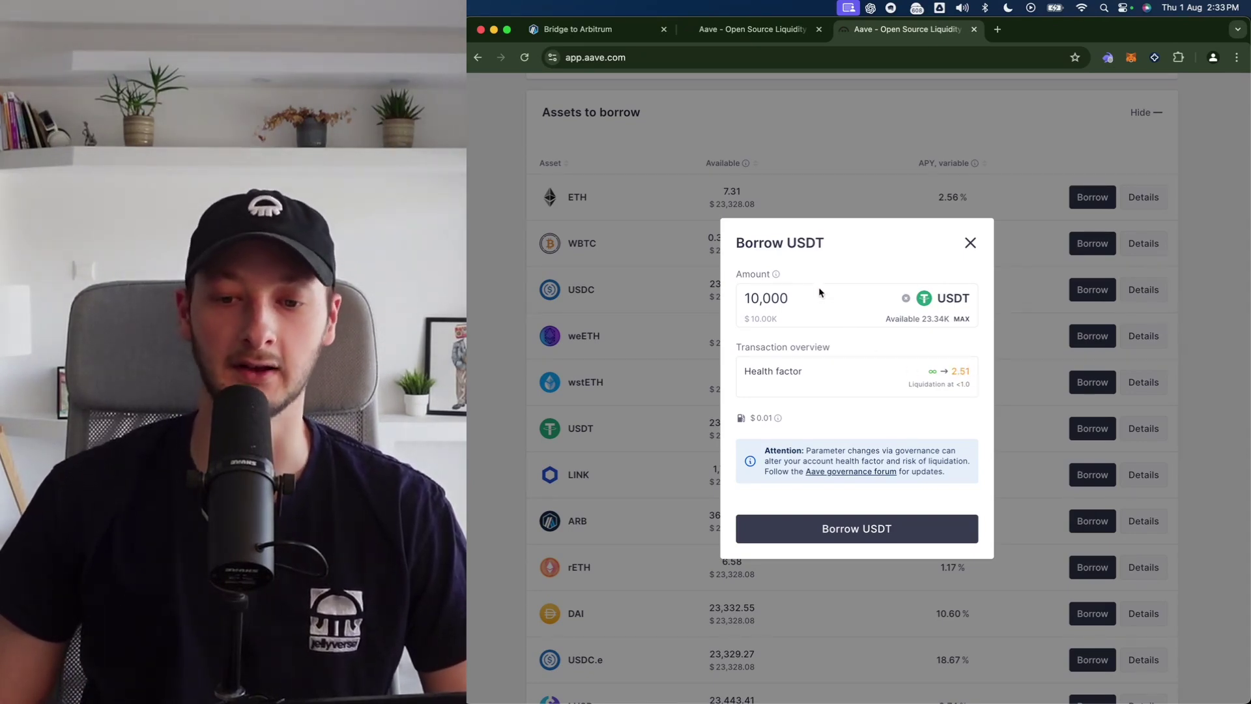
key(BackSpace)
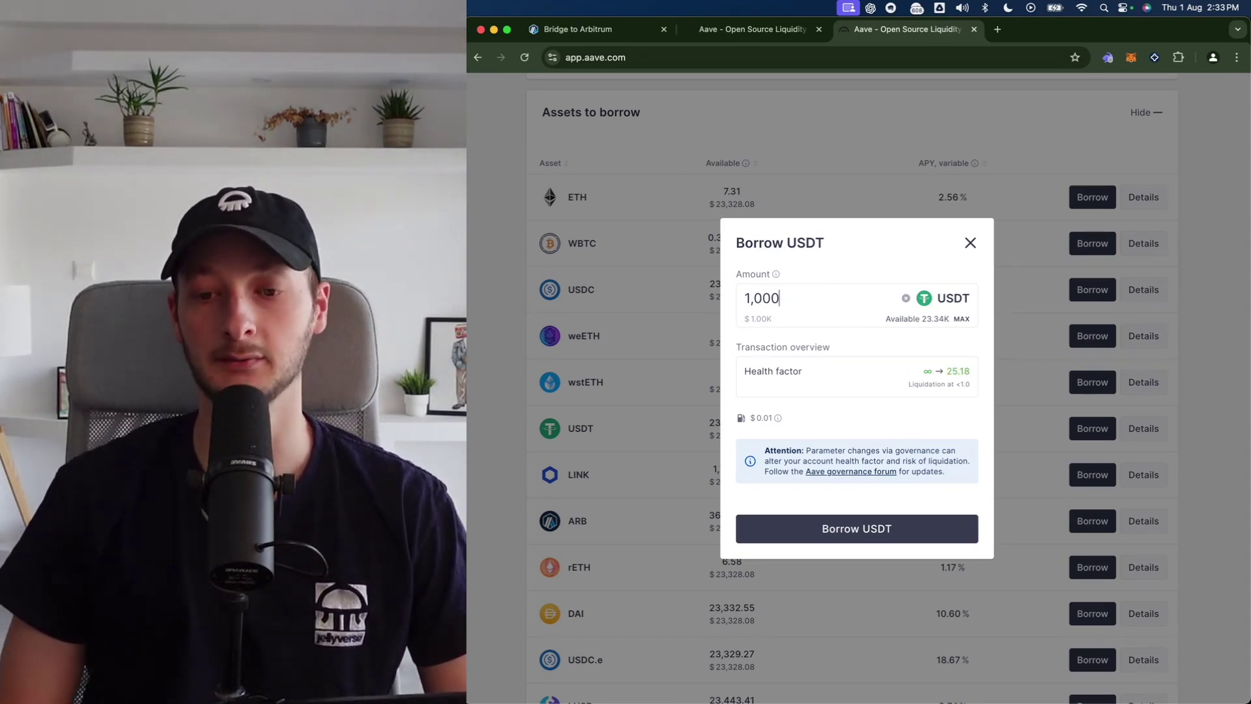
key(BackSpace)
key(BackSpace)
key(BackSpace)
key(BackSpace)
text(800)
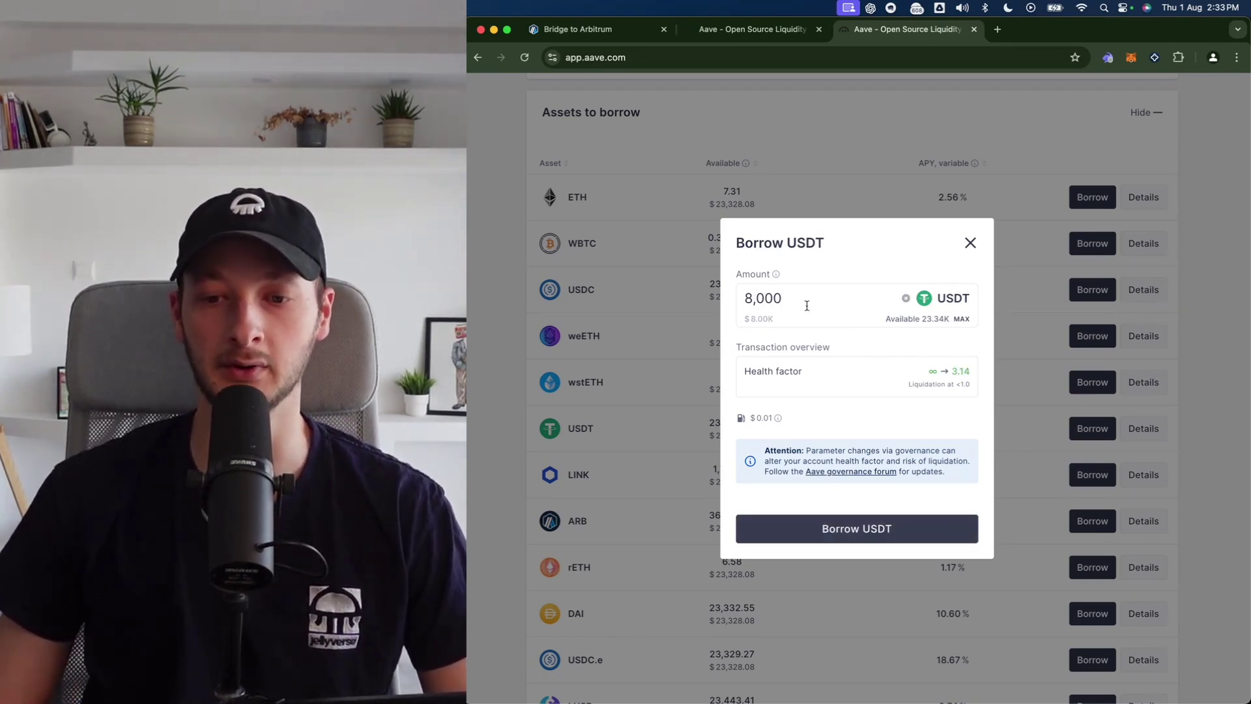
click(845, 529)
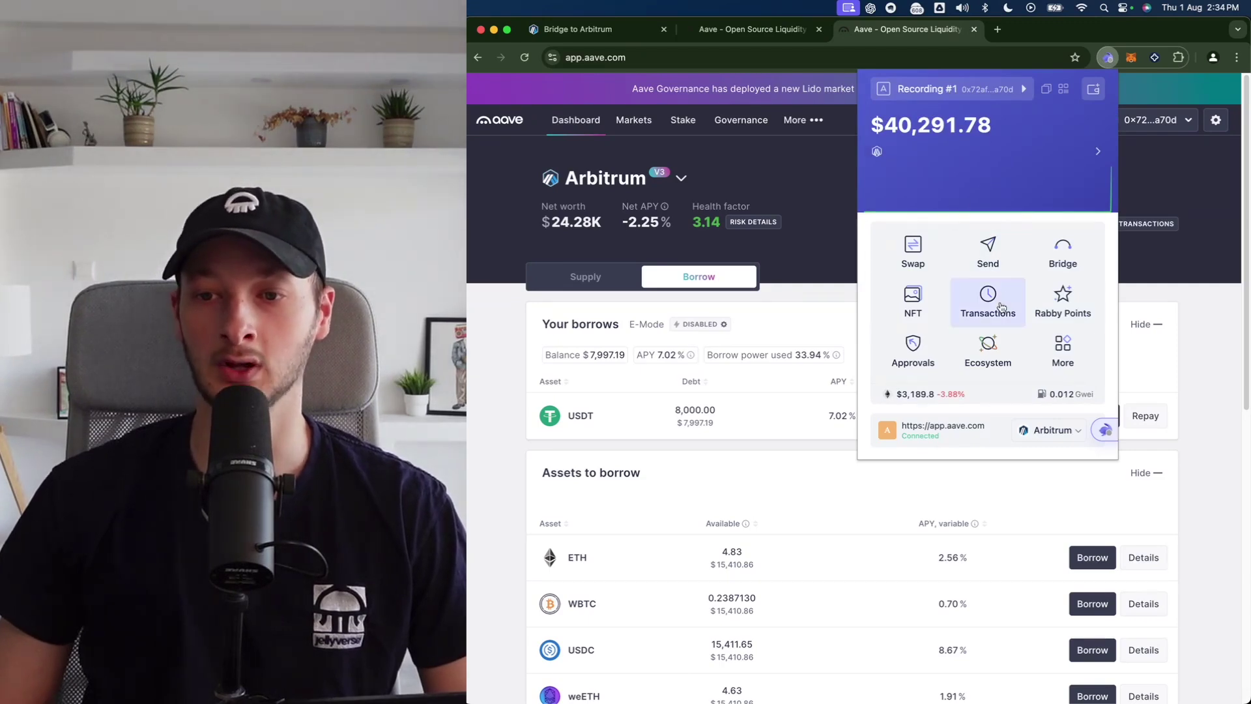
Check the Rabby wallet balances for the received 8,000 USDT and 0.5 aArbWBTC.
click(987, 254)
click(874, 88)
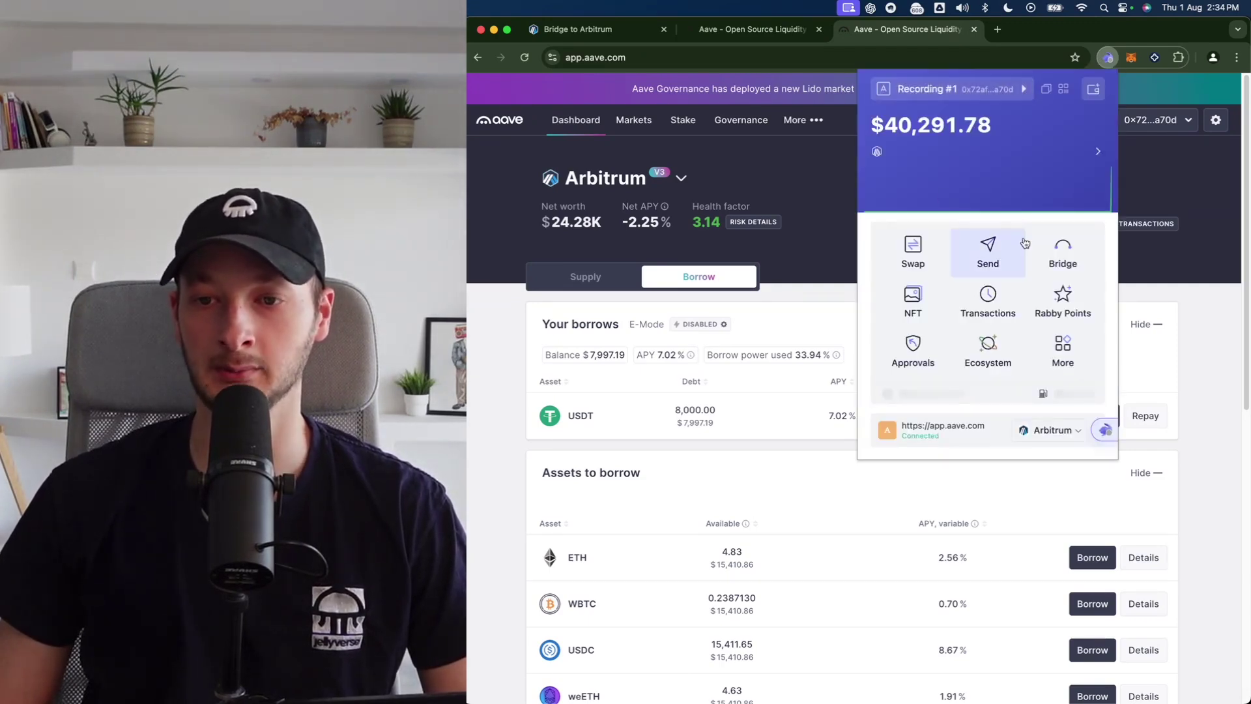
click(976, 170)
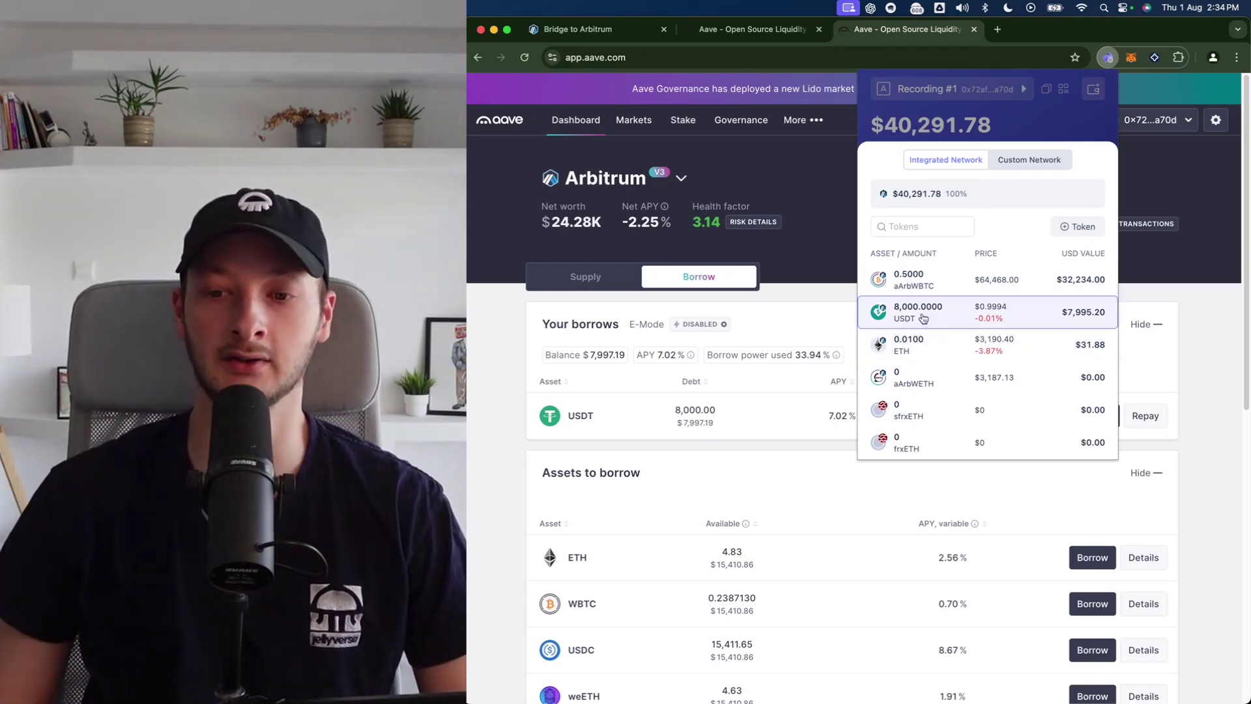
click(842, 336)
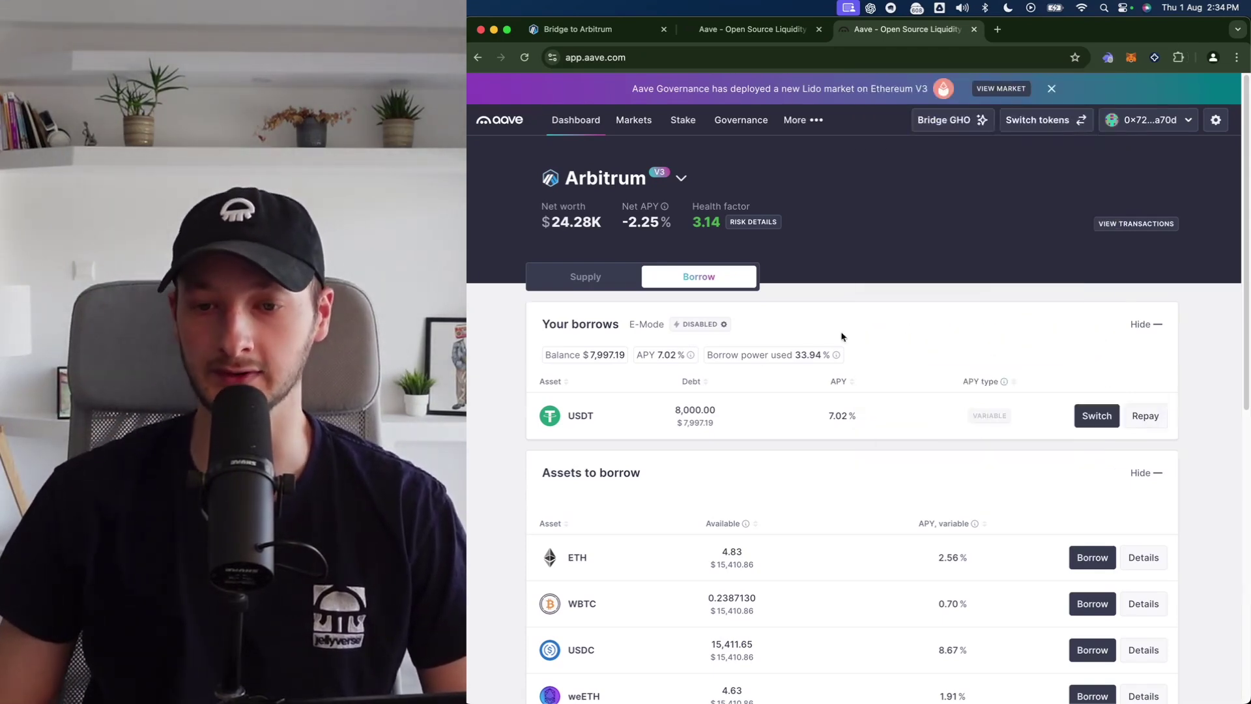
Highlight Aave's net worth and -2.25% net APY figures, then open a new browser tab.
double_click(640, 223)
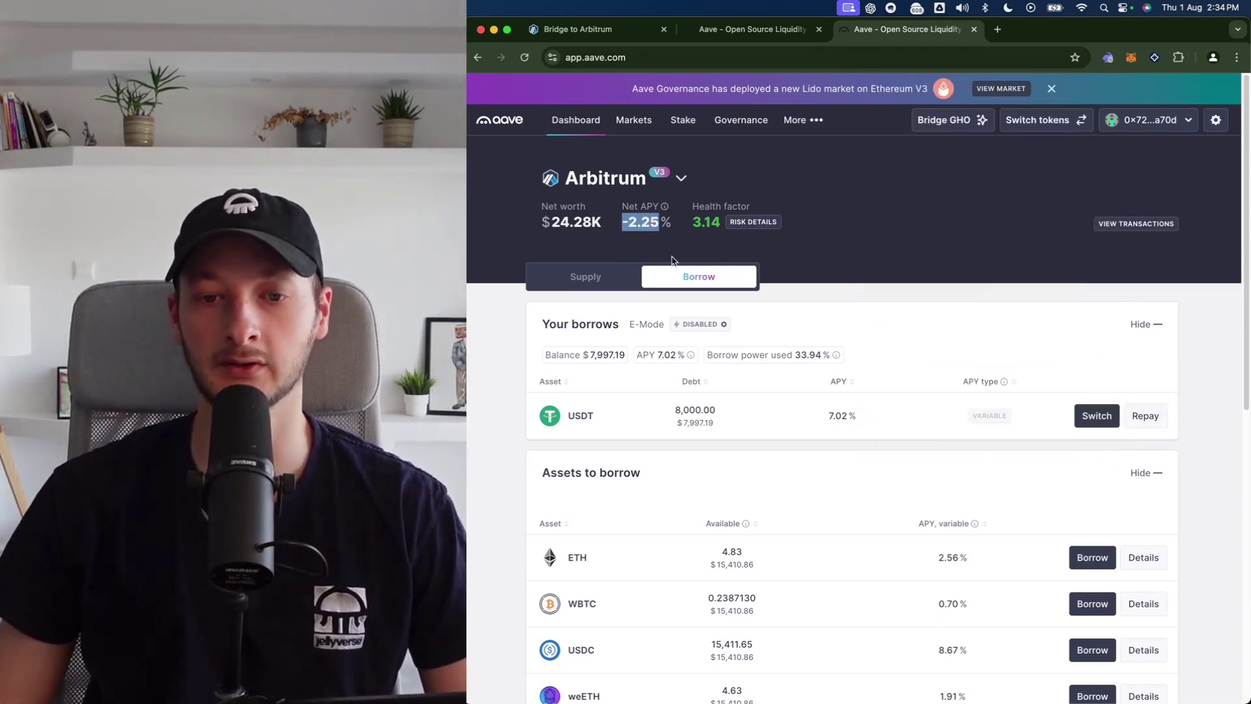
drag(552, 205, 645, 210)
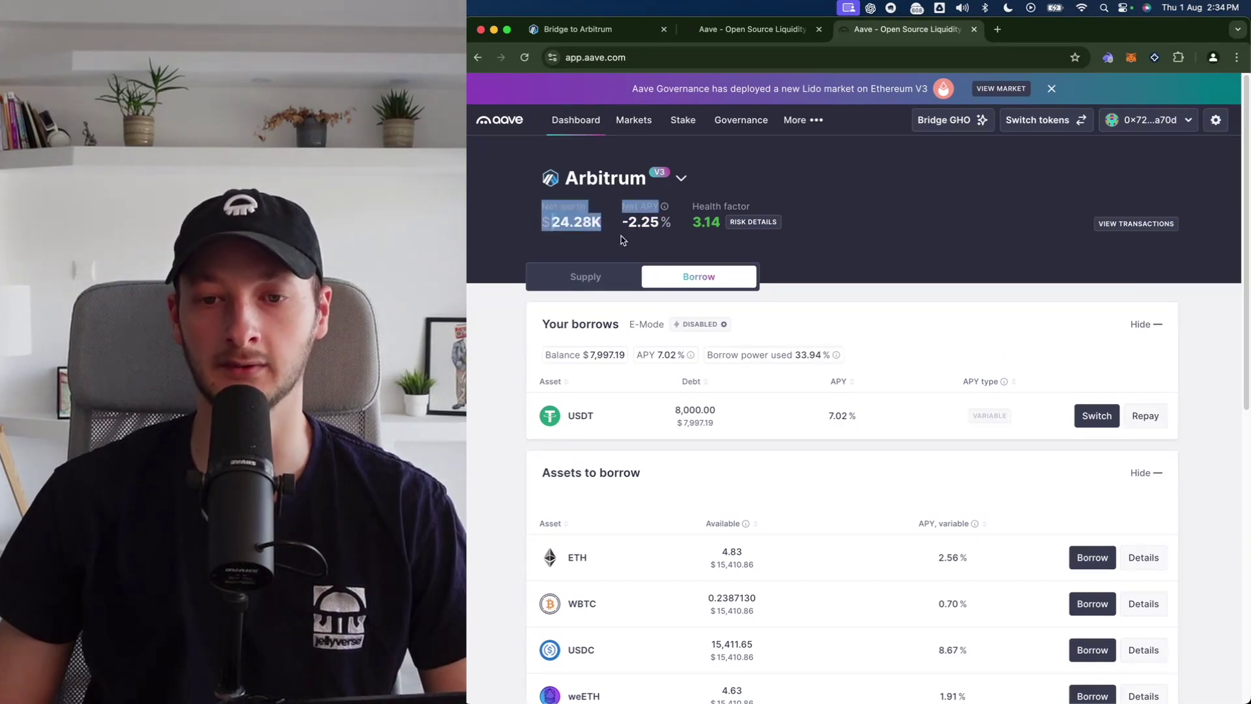
click(687, 252)
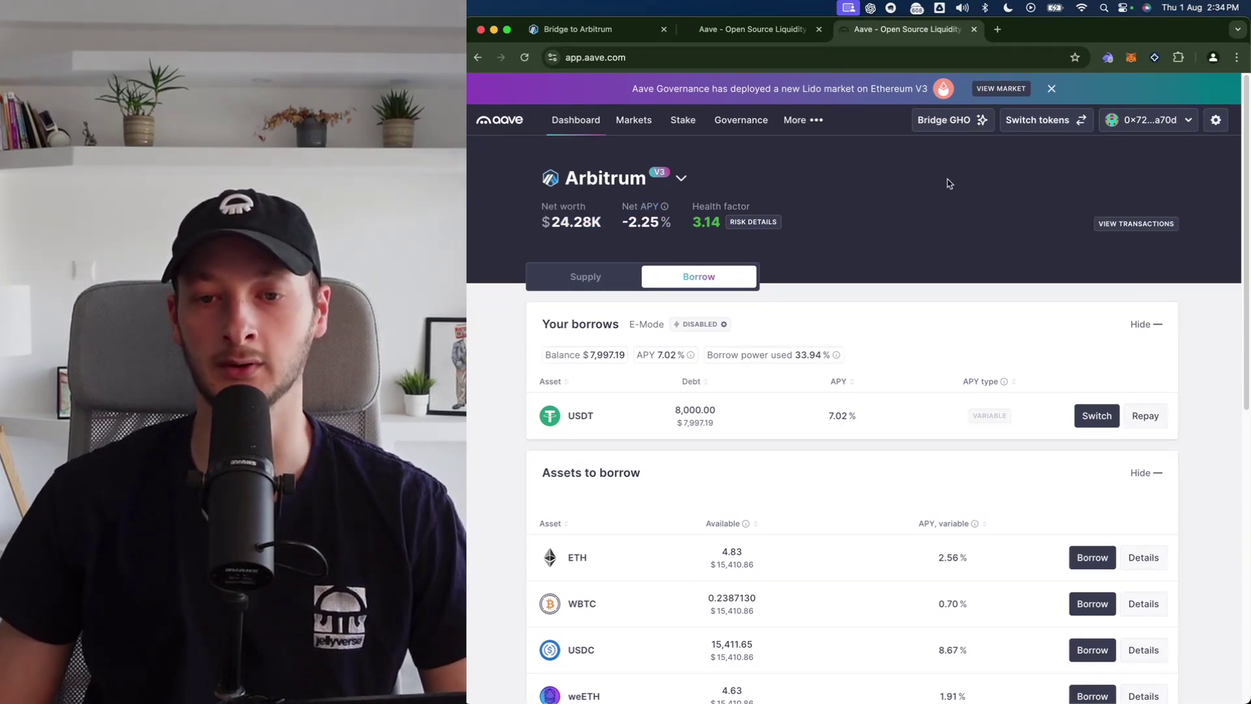
click(997, 28)
text(symbi)
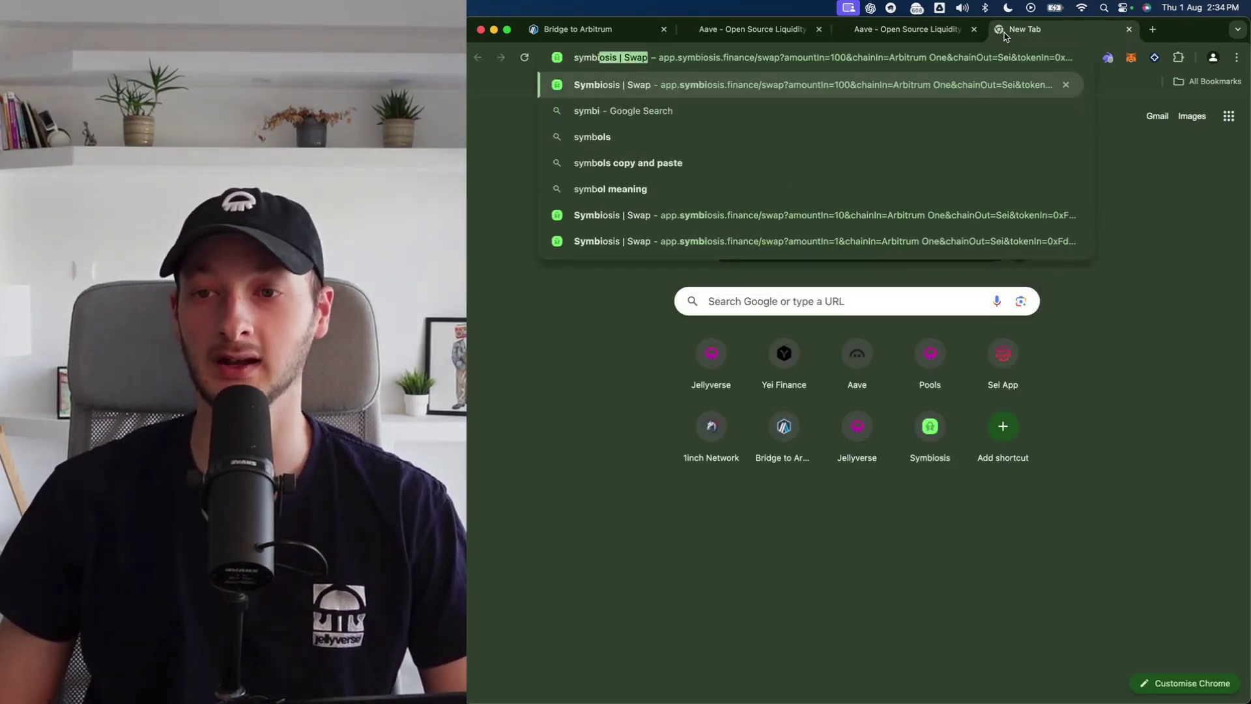
Set the Symbiosis route from USDT on Arbitrum One to USDT on Sei.
key(Return)
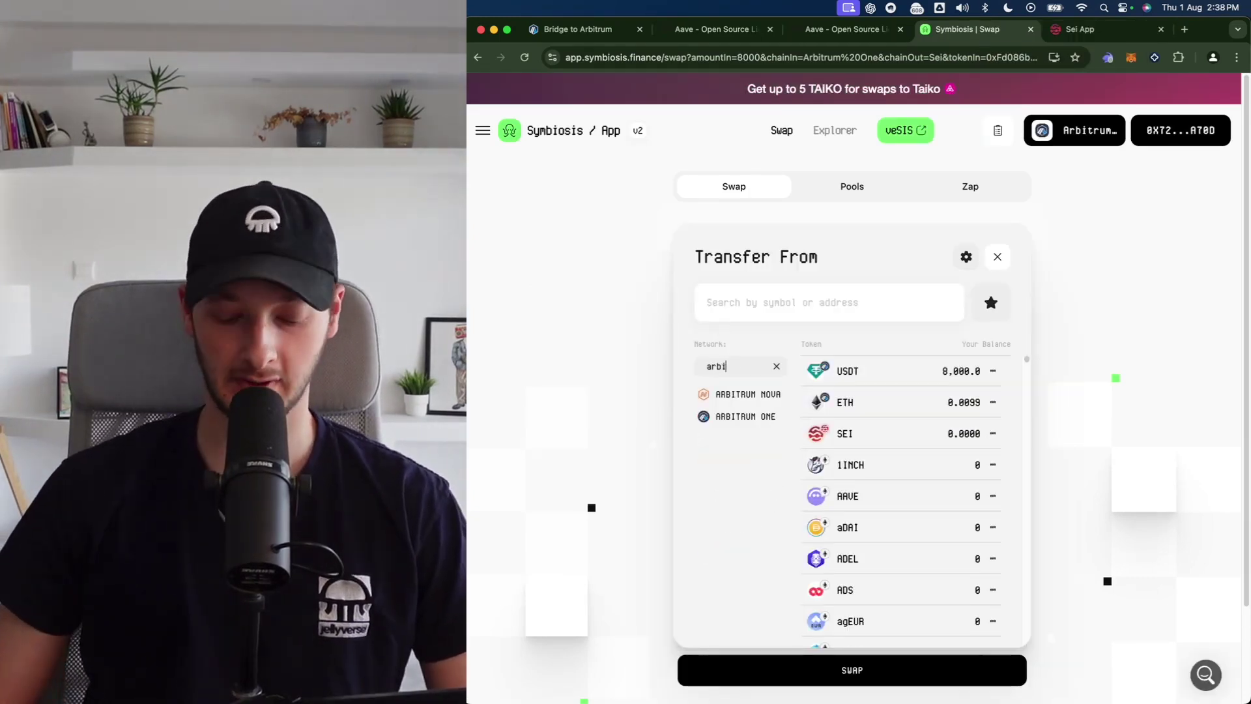
click(745, 417)
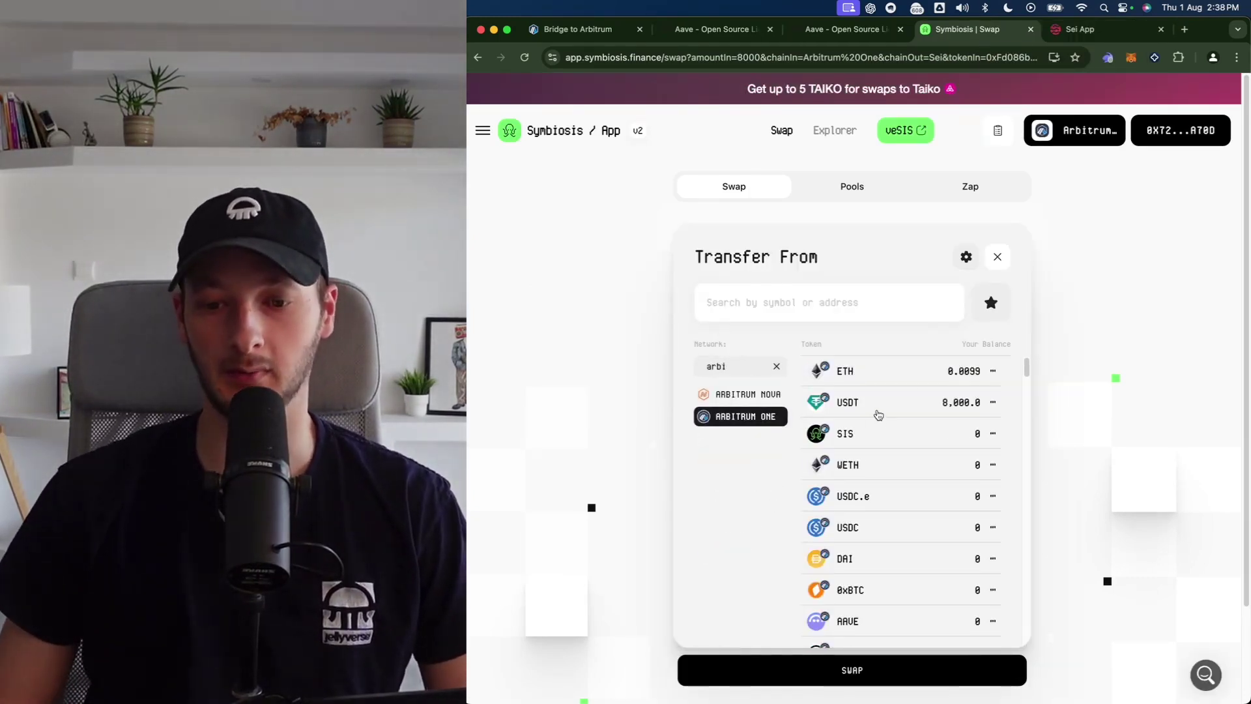
click(878, 410)
click(706, 417)
click(729, 367)
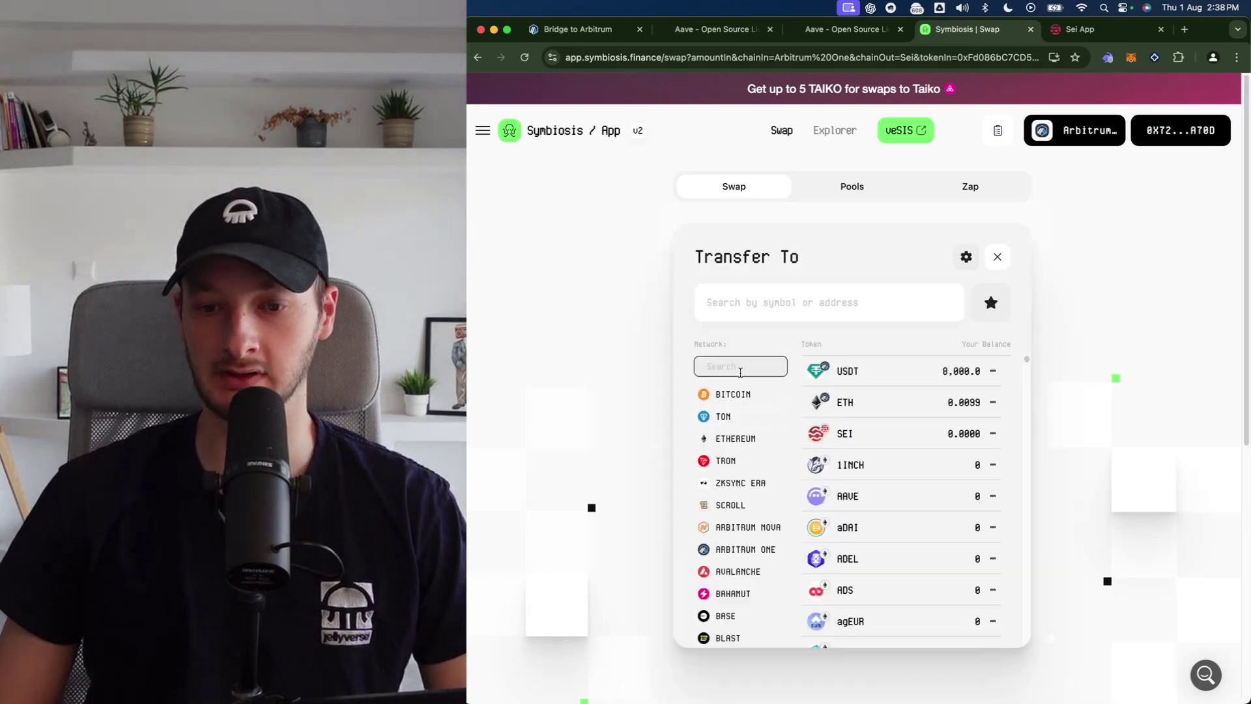
text(sei)
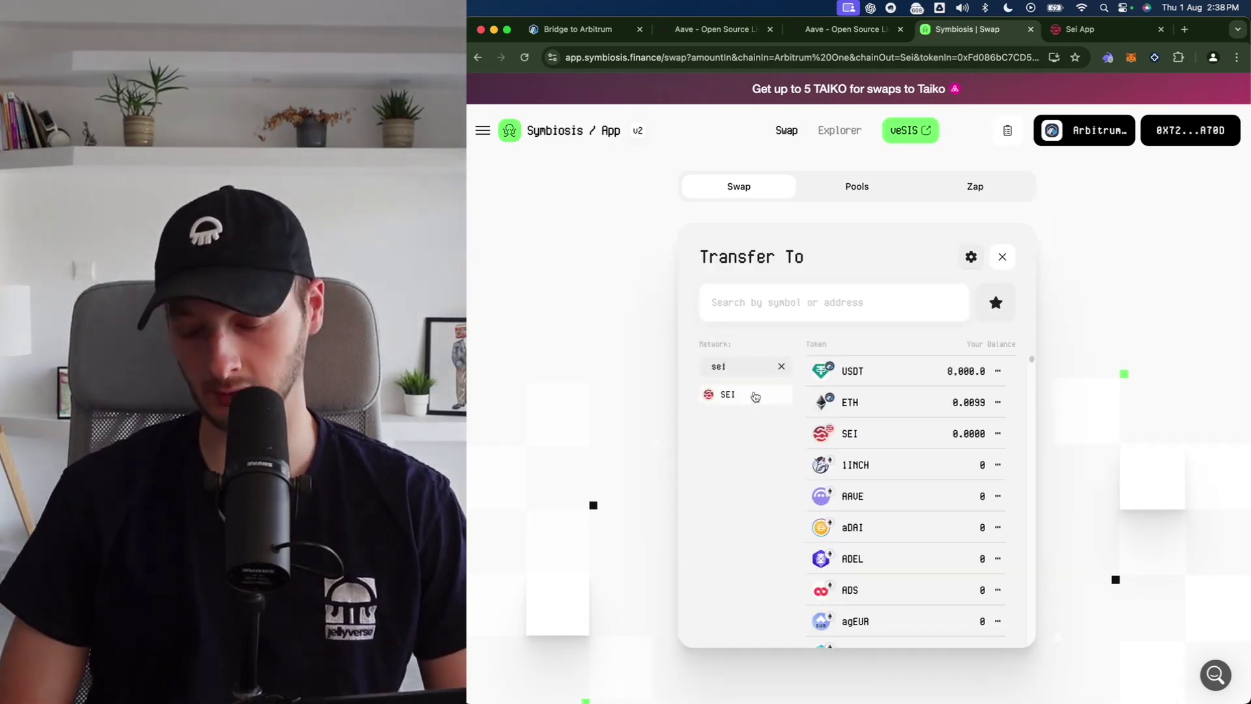
click(728, 394)
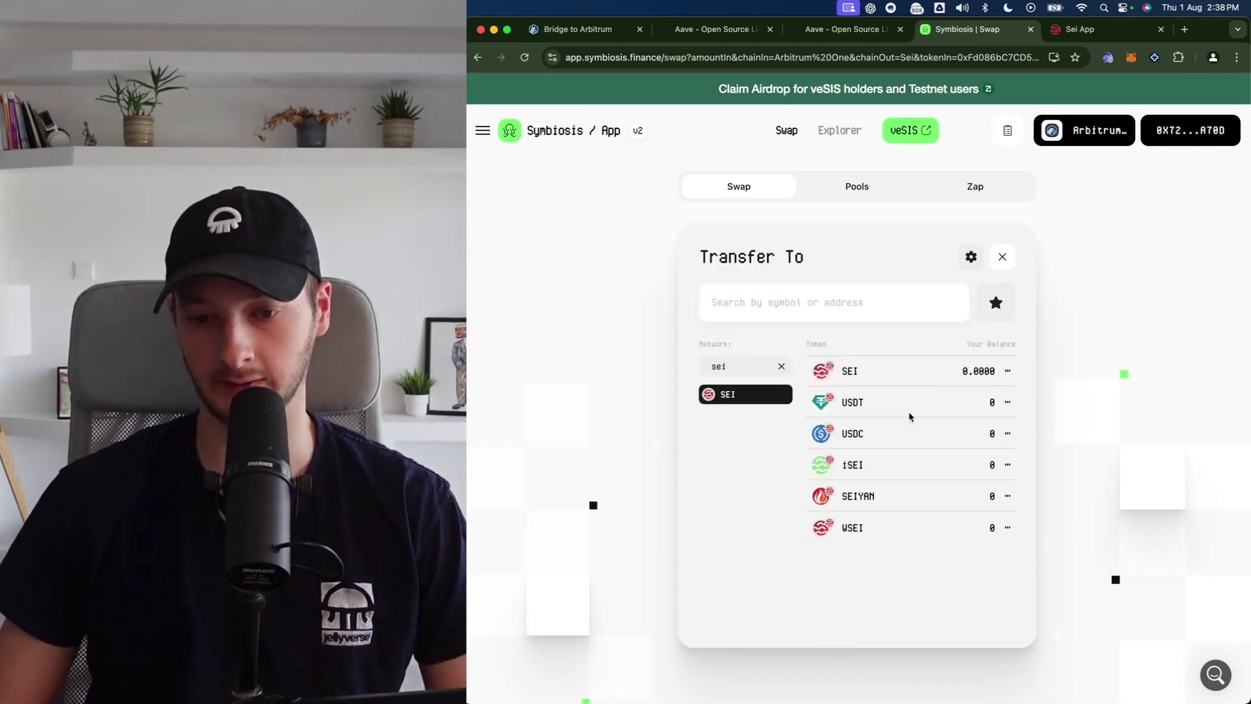
click(860, 406)
Enter 8000 USDT, review the ~7993.86 USDT estimate on Sei, and submit the swap.
click(755, 315)
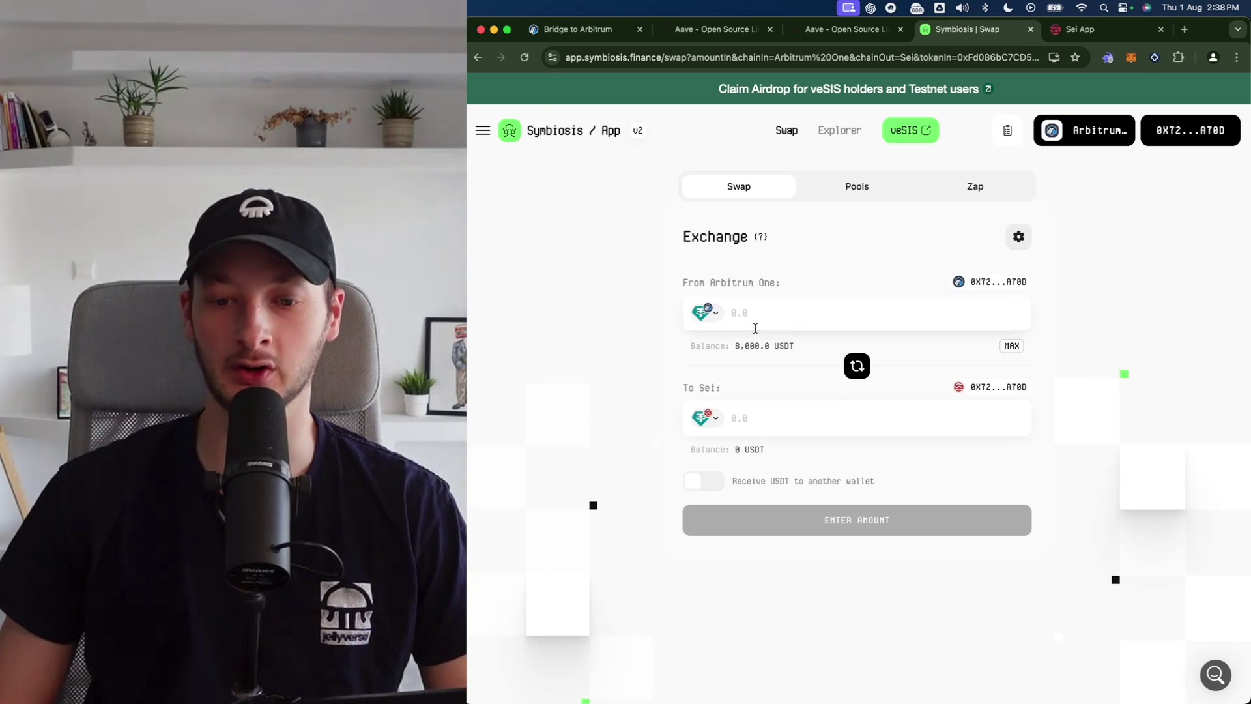
text(8000)
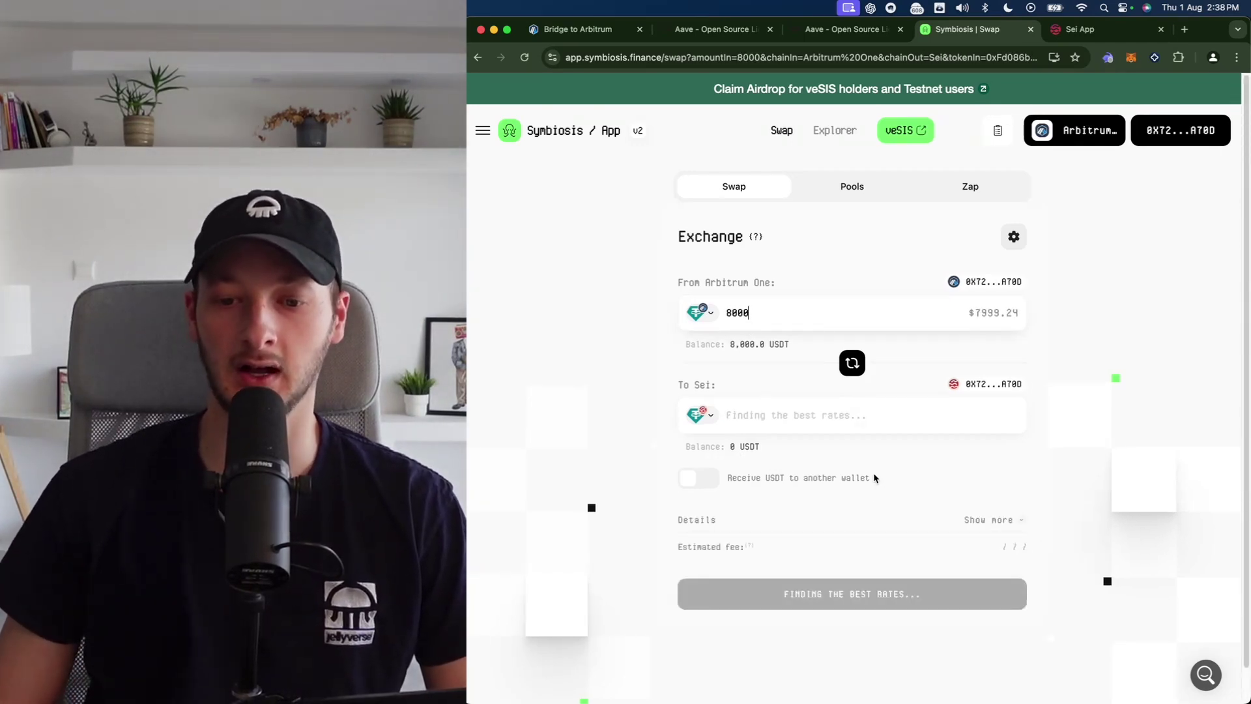
double_click(756, 417)
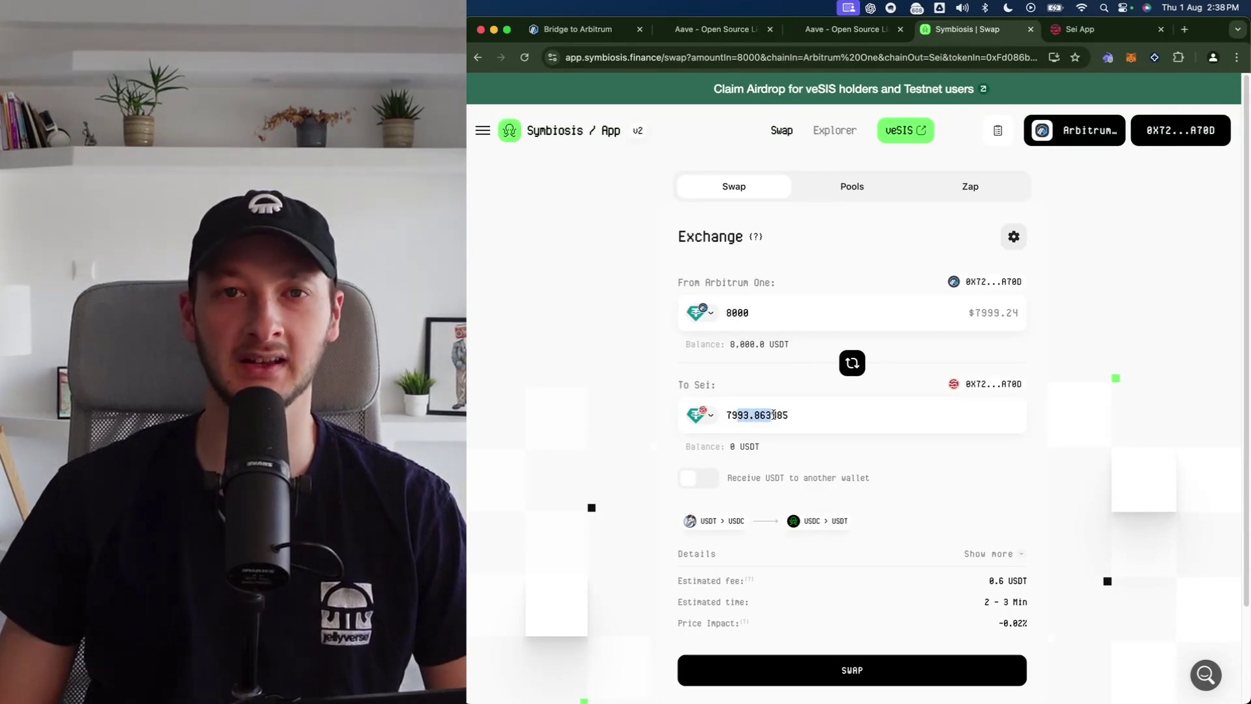
click(900, 468)
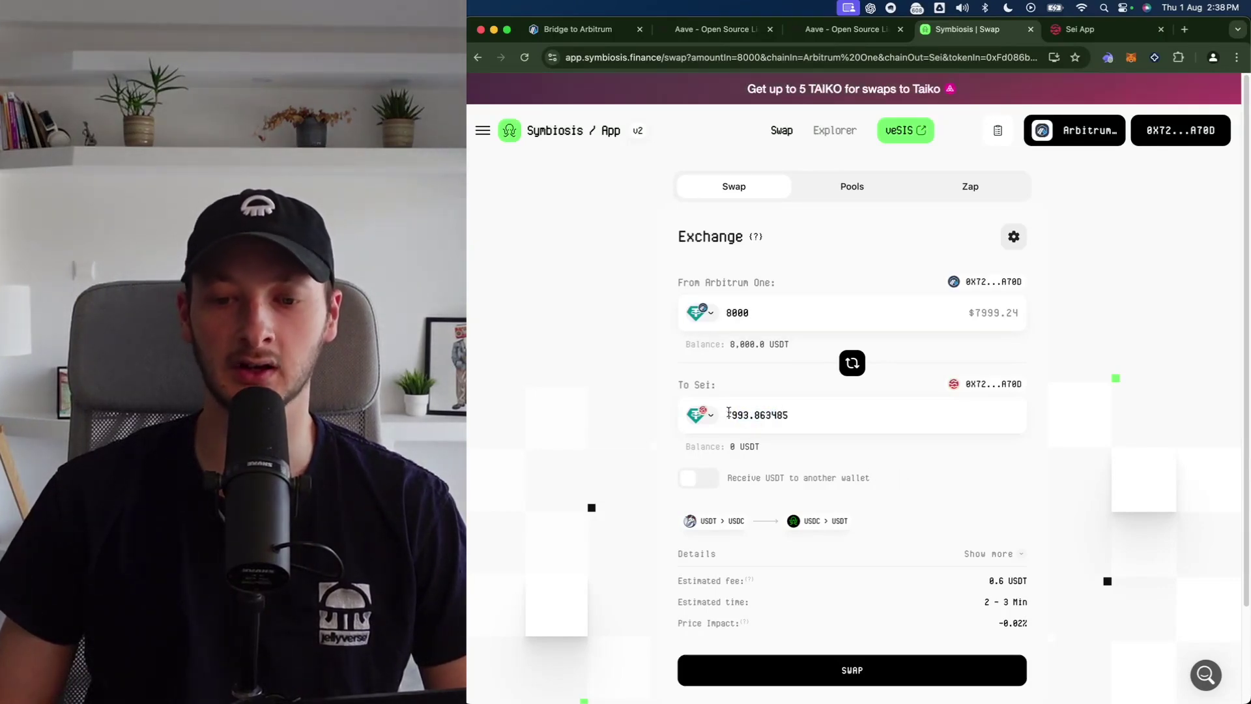
scroll(895, 520, down, 1)
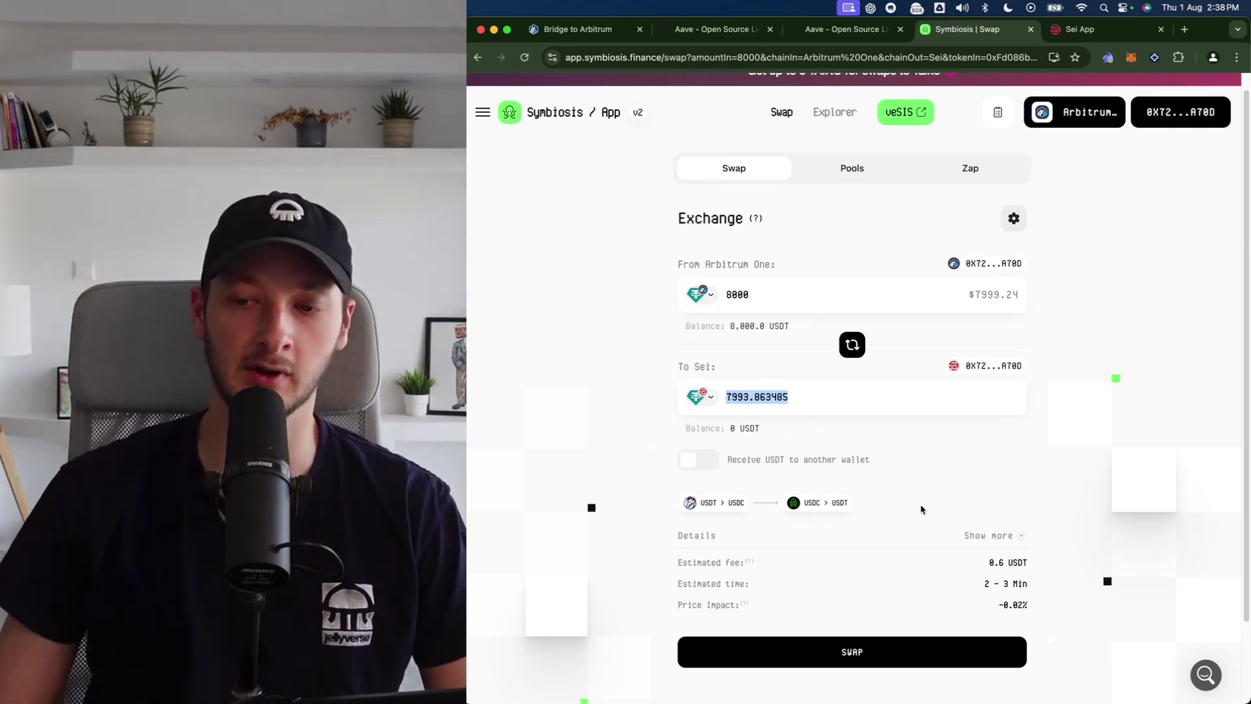
scroll(915, 503, down, 1)
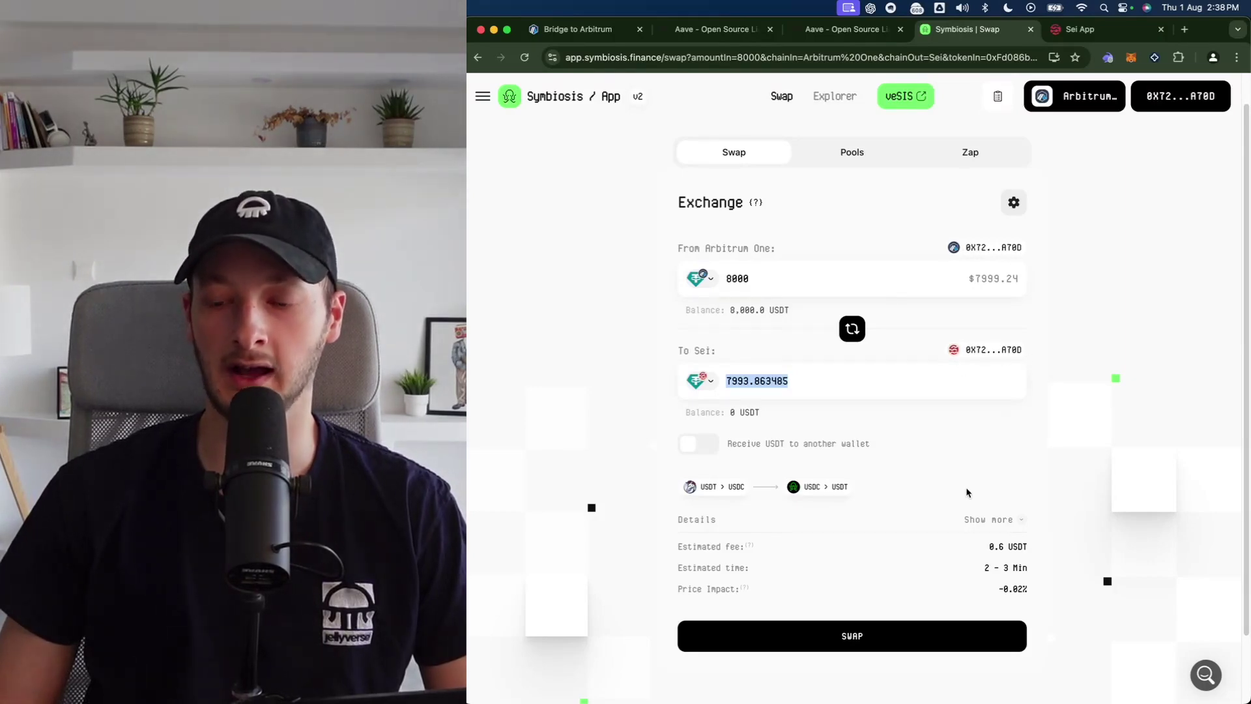
scroll(967, 491, down, 1)
click(860, 625)
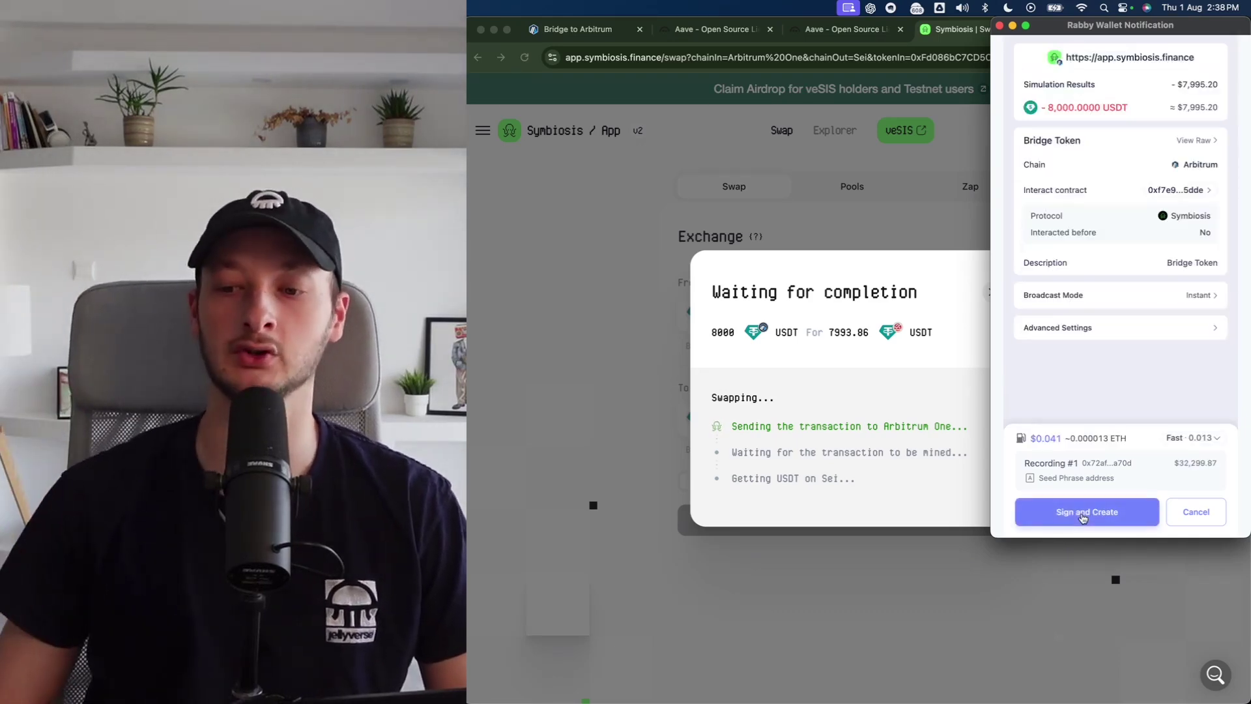
Sign the bridge in Rabby, glance at the Sei tab, then return to Aave's dashboard.
click(1080, 516)
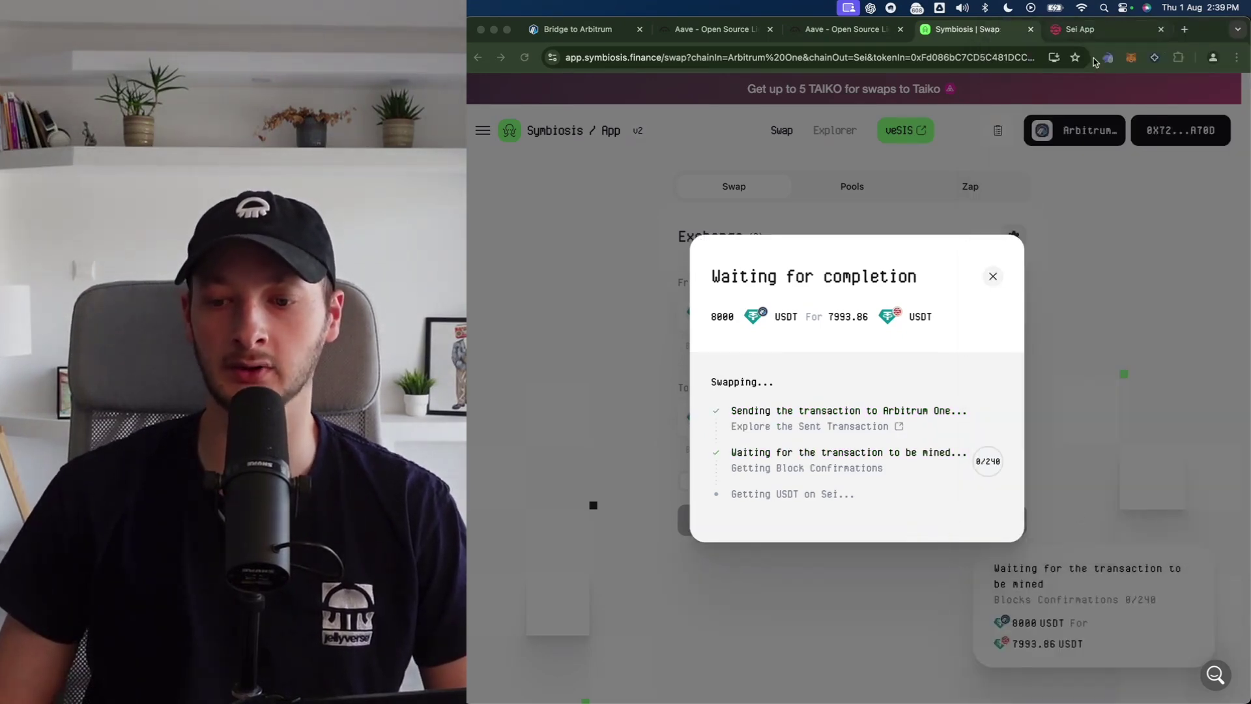
click(1080, 30)
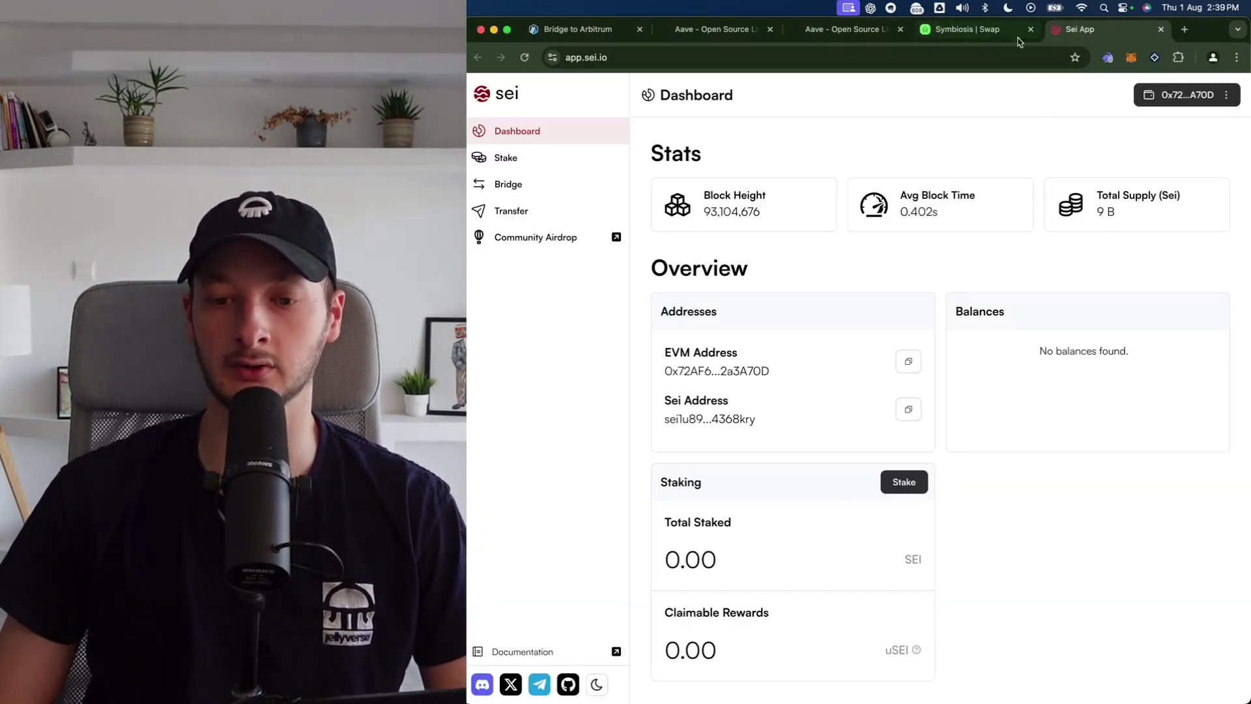
click(977, 29)
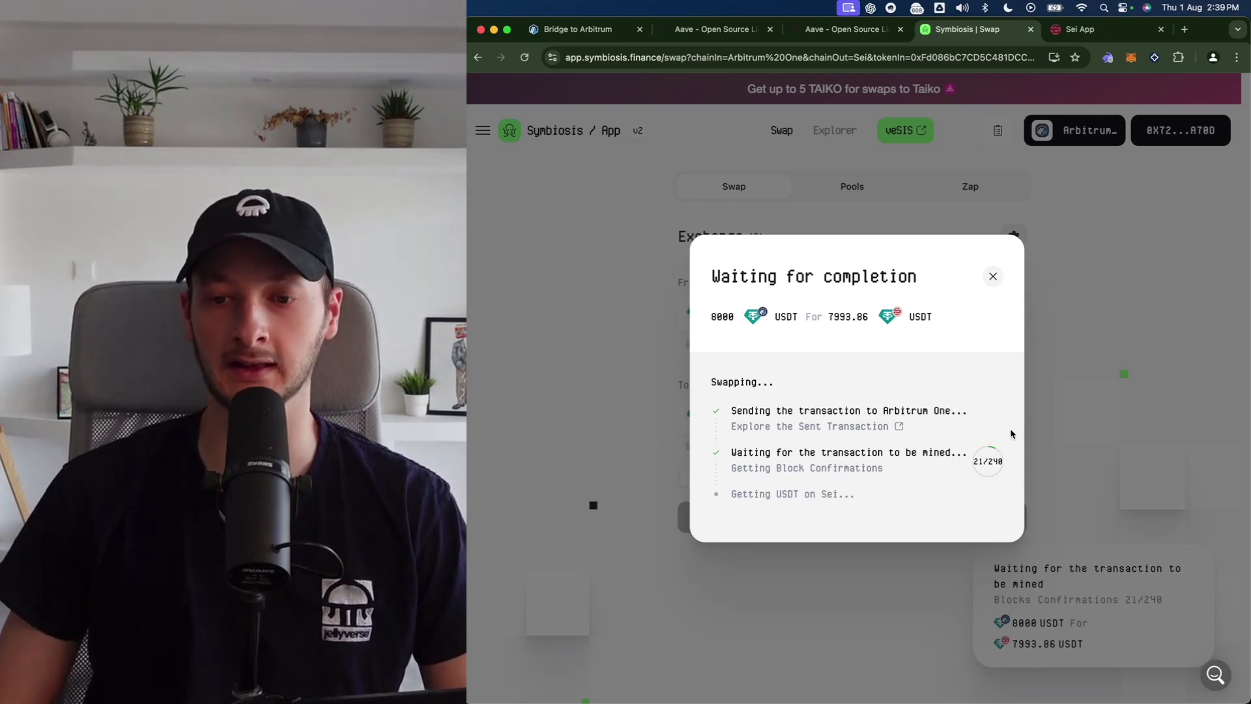
click(841, 30)
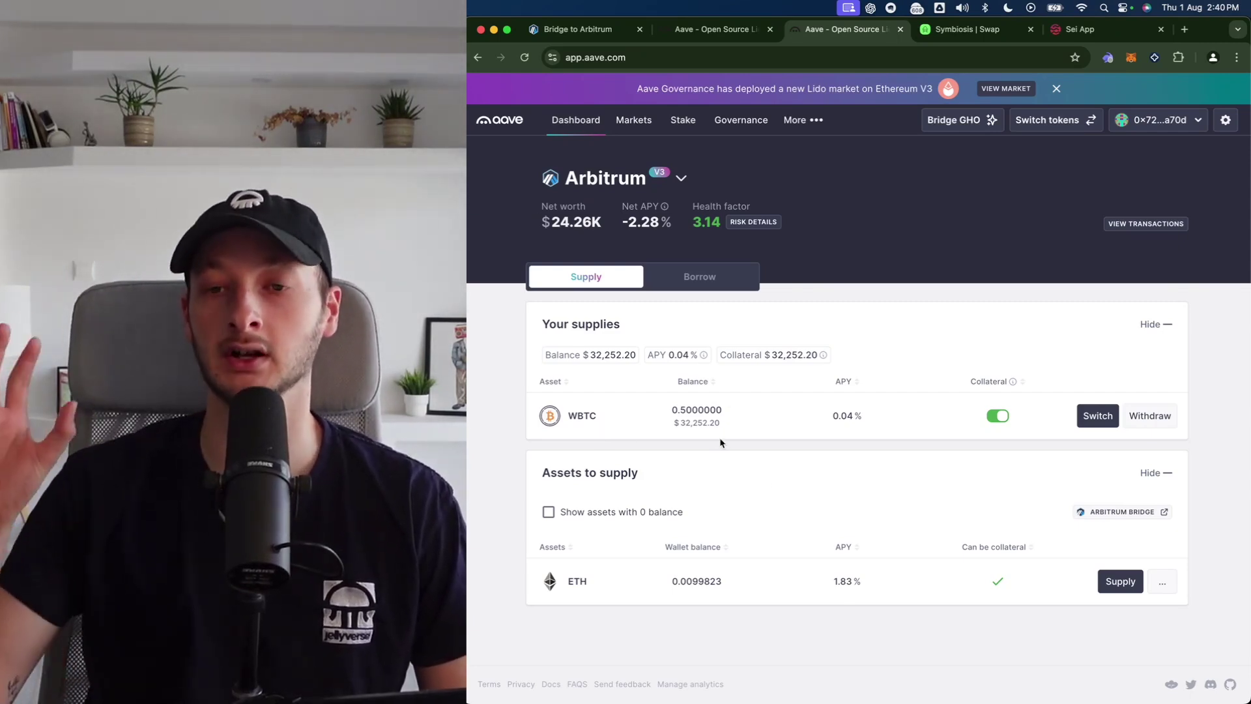
Switch the Aave market to Ethereum and then back to Arbitrum.
click(626, 178)
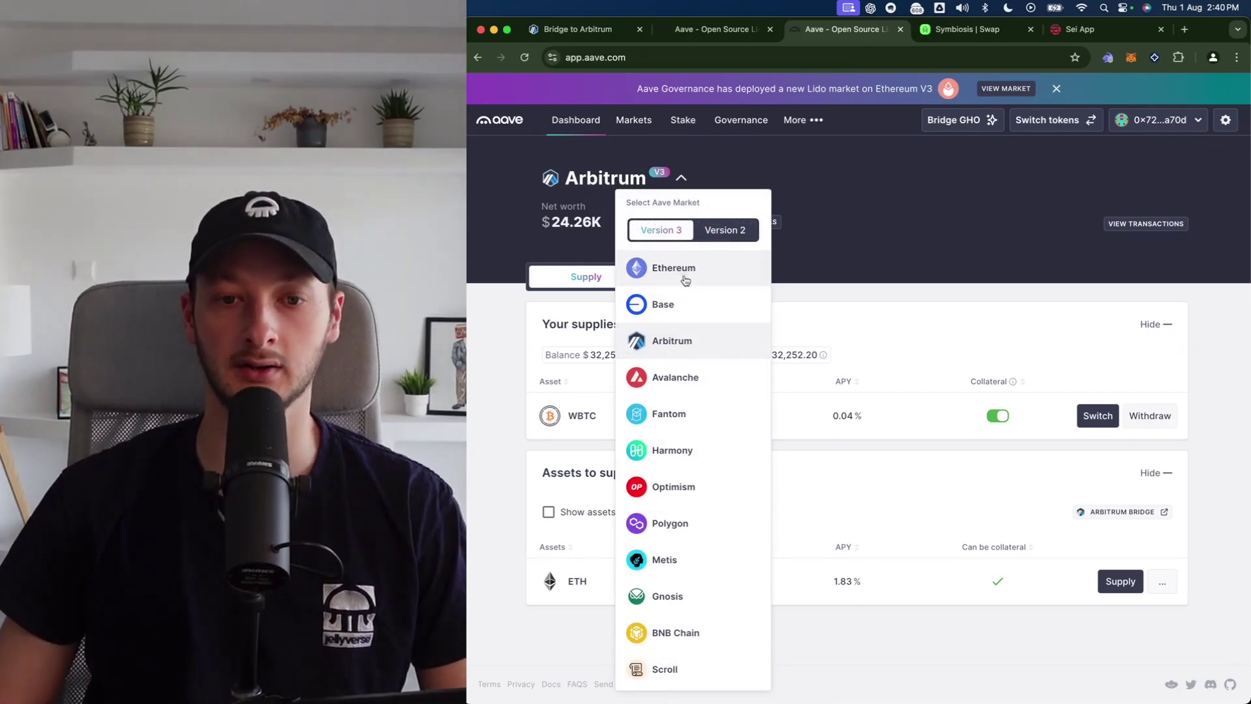
click(673, 268)
click(675, 178)
click(717, 338)
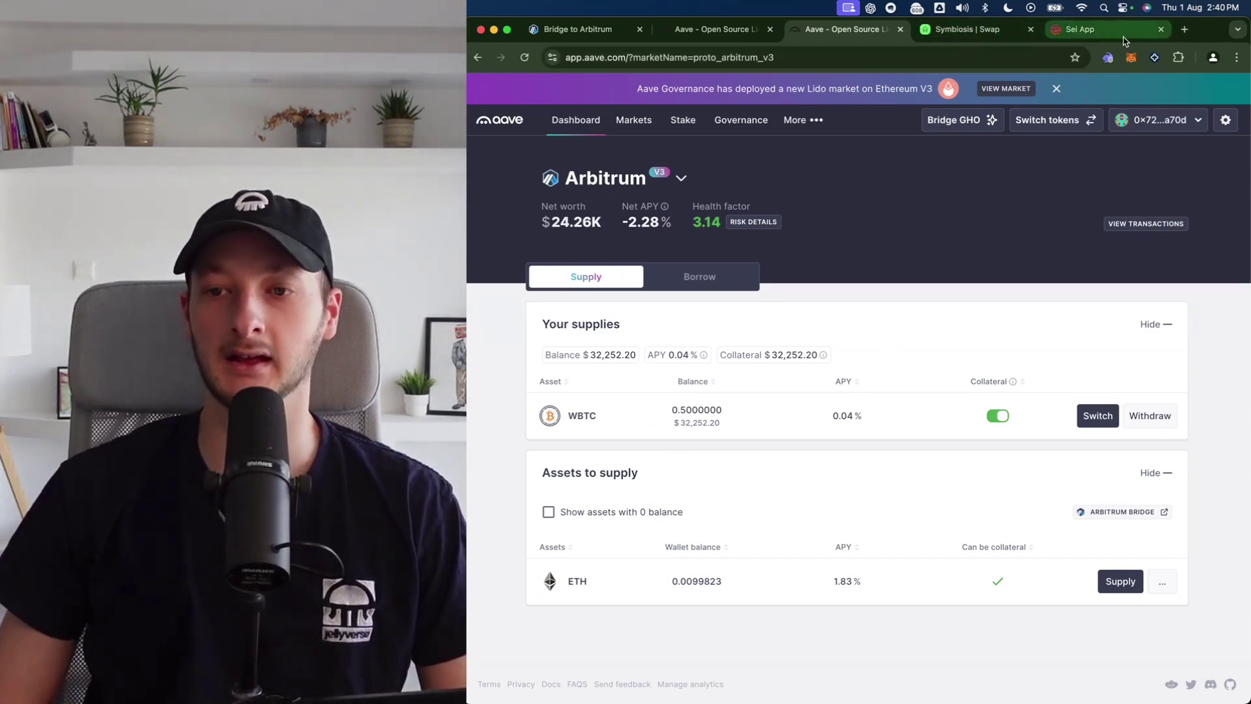
Visit yei.finance in a new tab, view its Sei lending markets, then close it.
click(1183, 30)
text(yei)
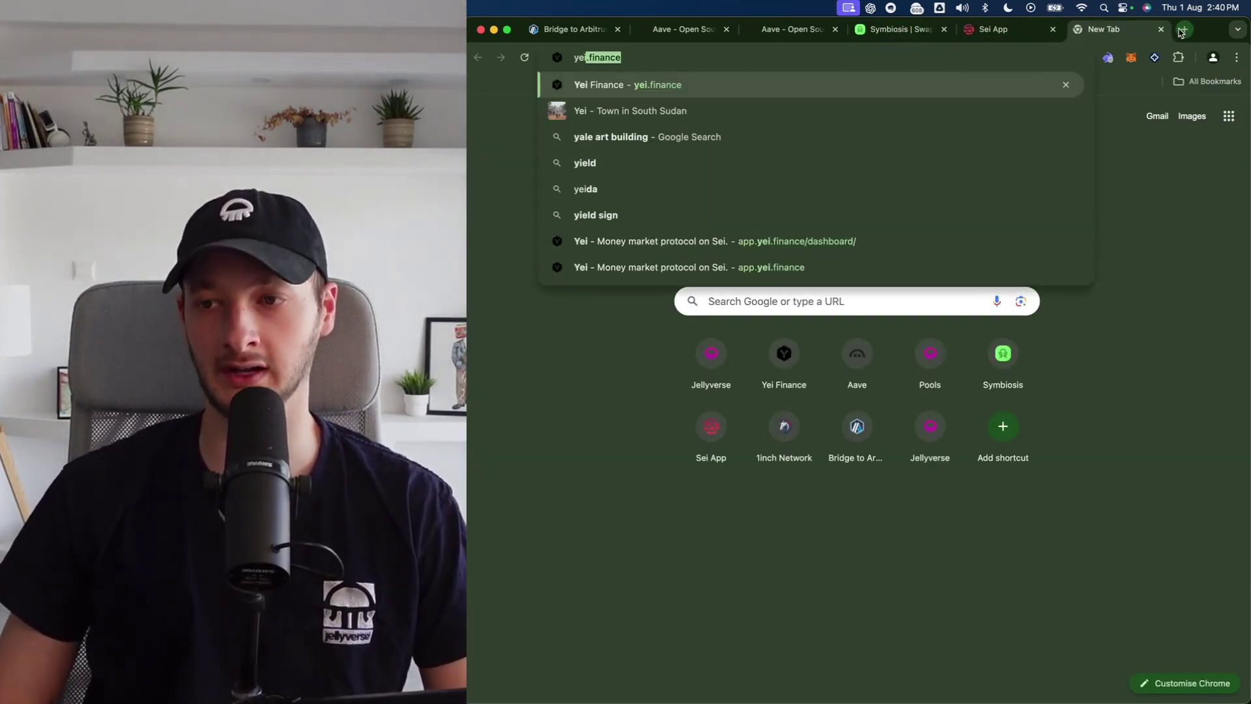
key(Return)
click(1206, 99)
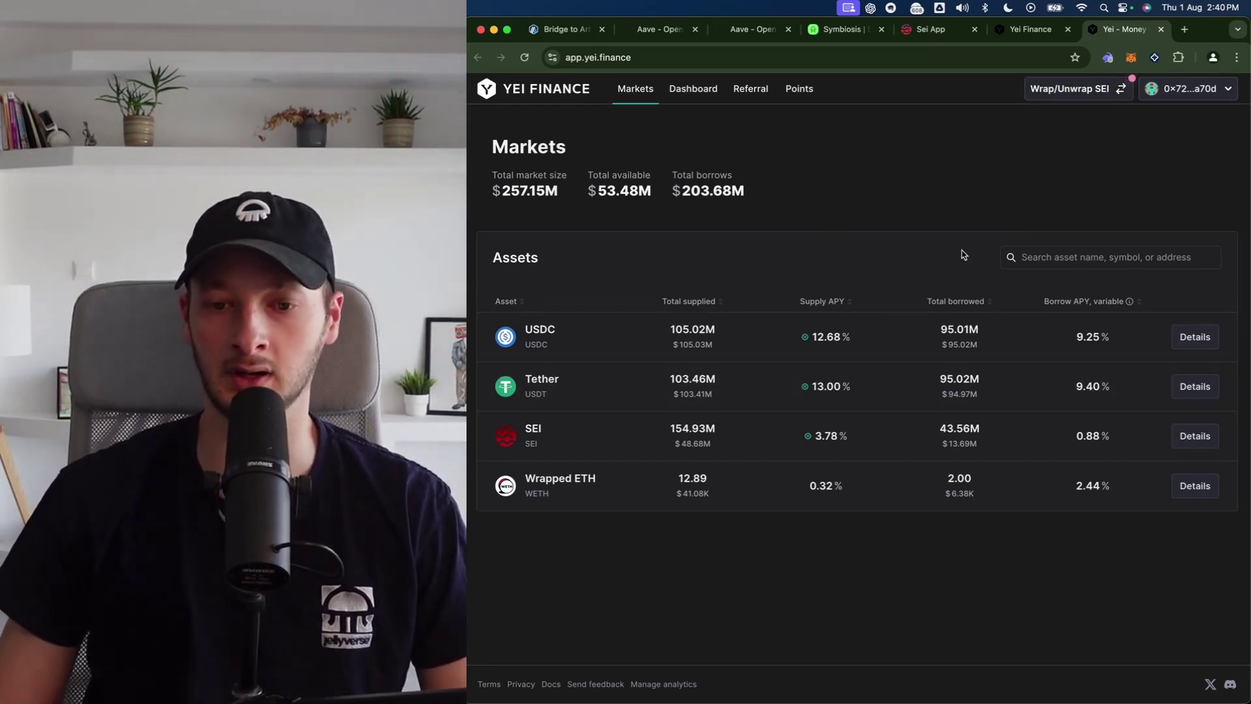
click(1162, 32)
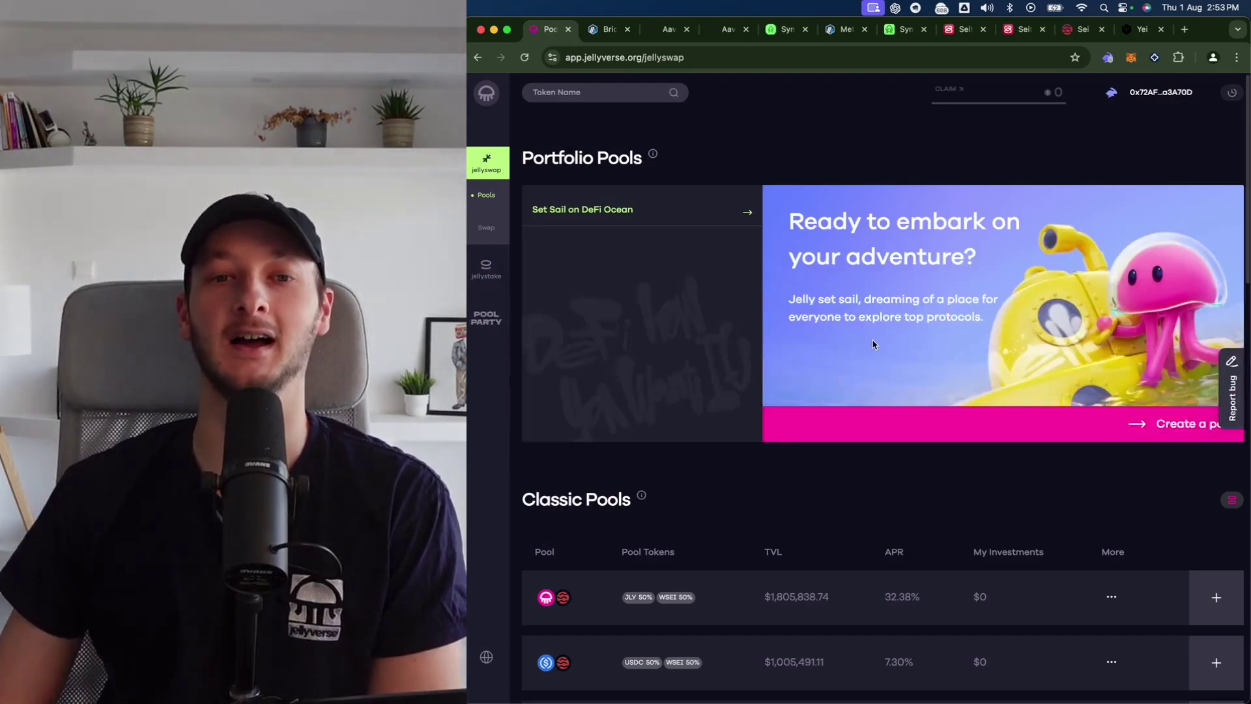
scroll(860, 337, down, 3)
scroll(860, 337, down, 5)
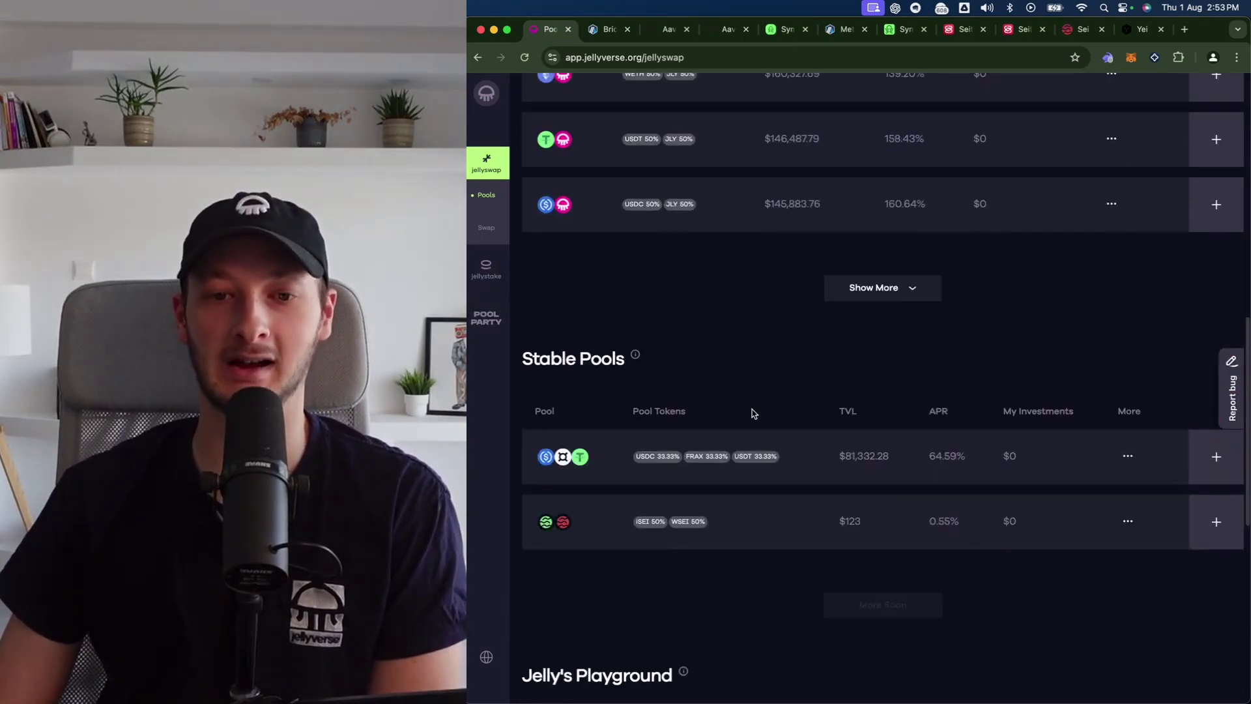
Open the USDC/FRAX/USDT stable pool and enter a 7,000 USDT single-sided deposit.
click(751, 457)
click(1172, 399)
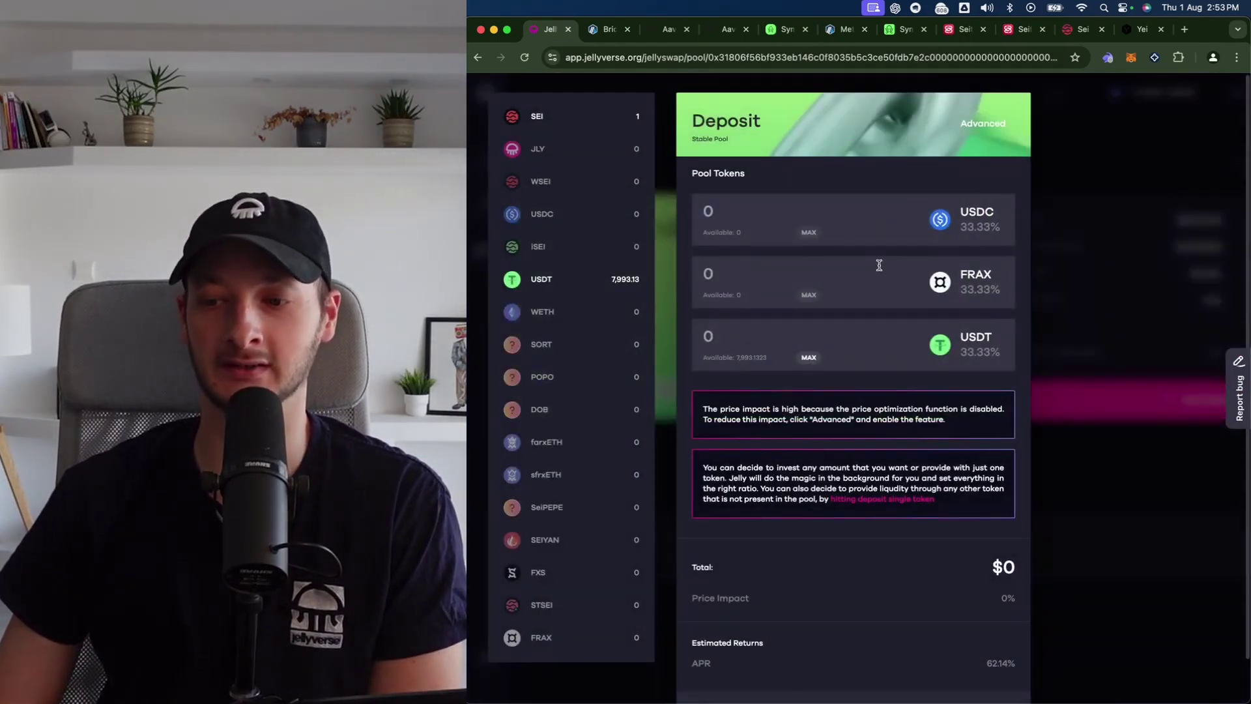
click(771, 336)
text(7,)
text(00)
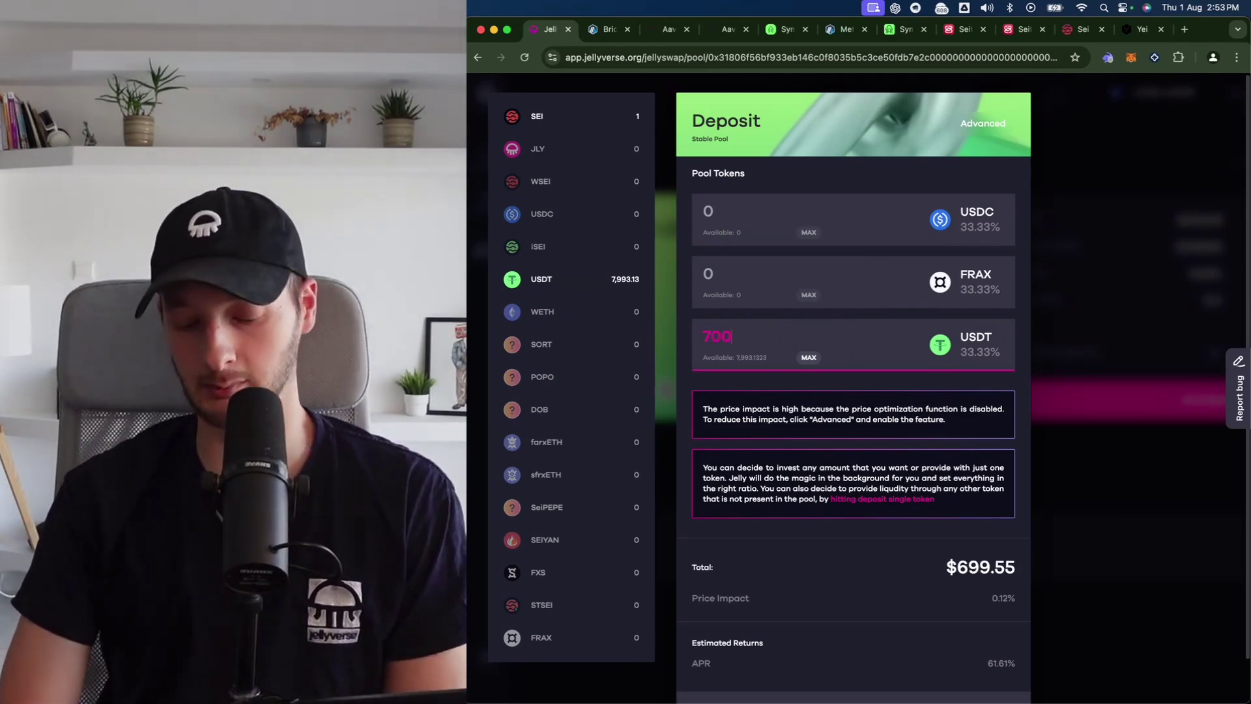
text(0)
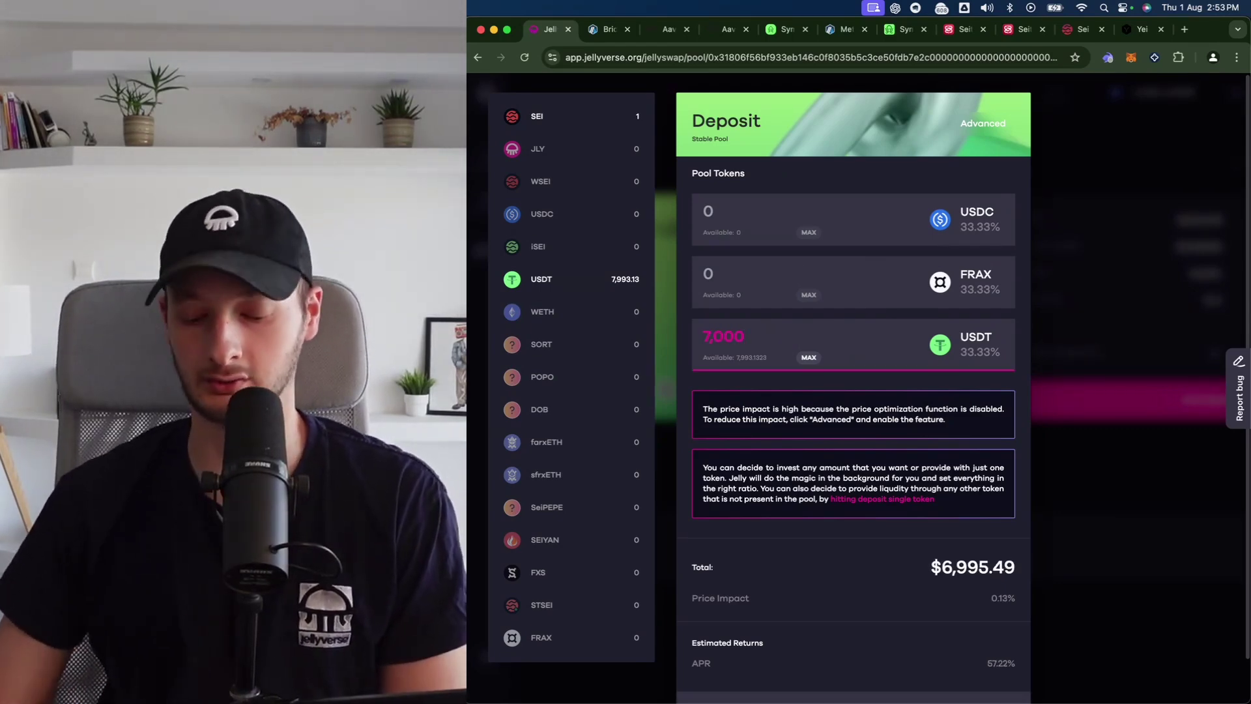
click(840, 391)
scroll(909, 479, down, 1)
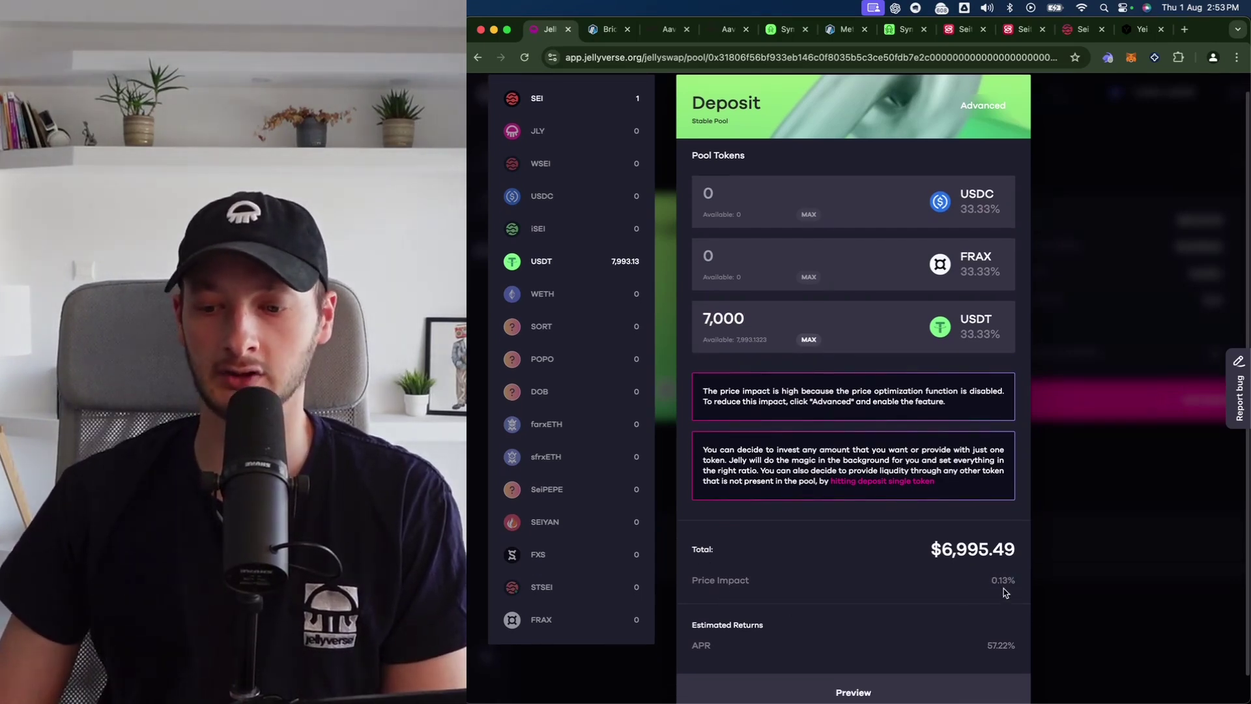
click(911, 586)
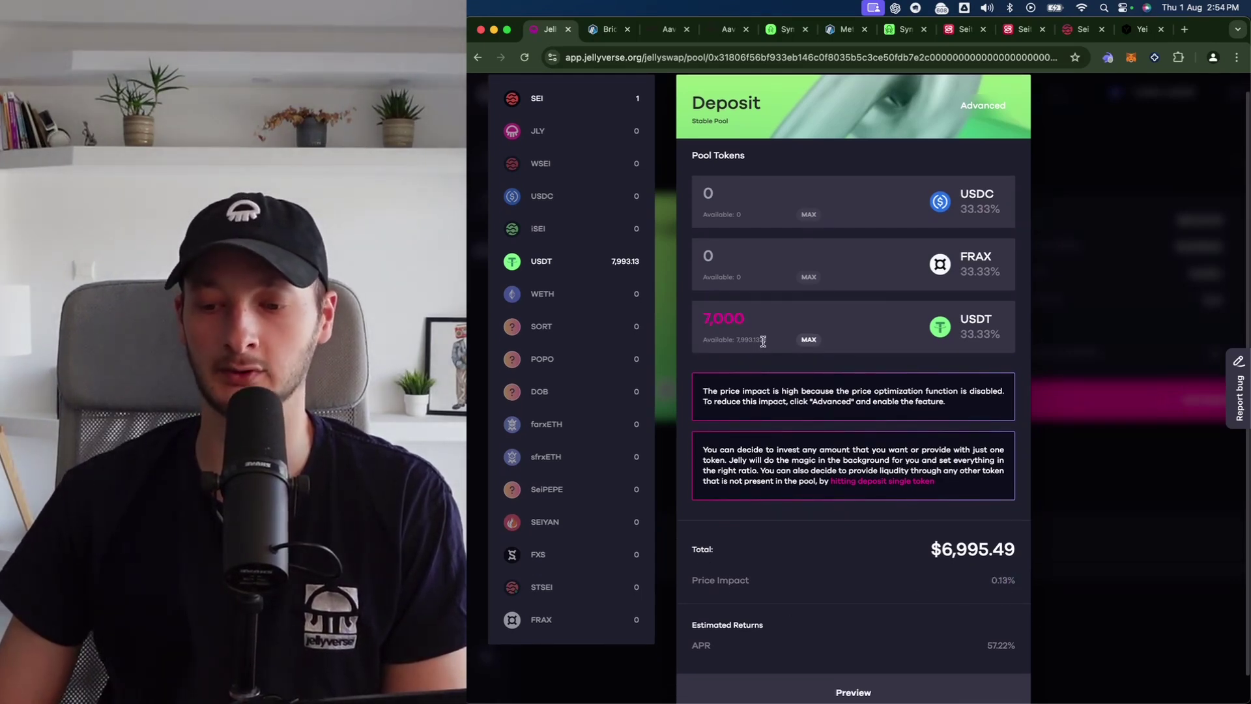
scroll(868, 547, down, 1)
Preview and approve the 7,000 USDT deposit, then move aside and close the Calculator.
click(853, 675)
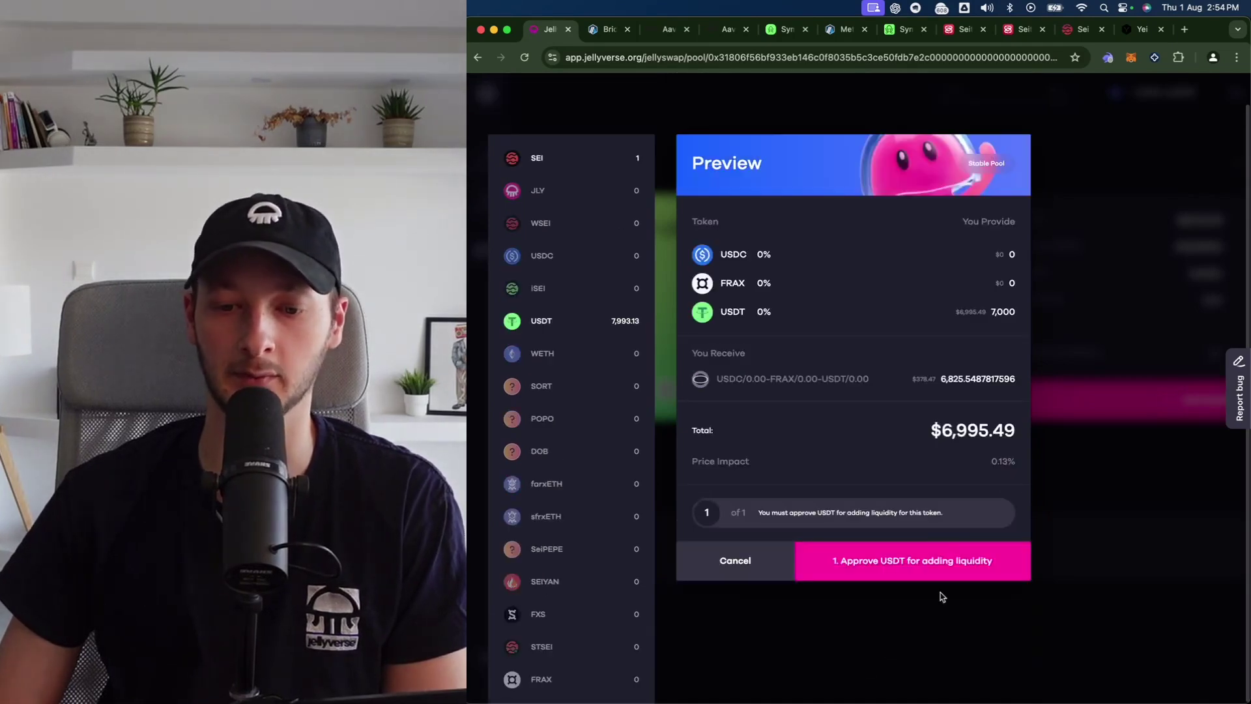
click(955, 560)
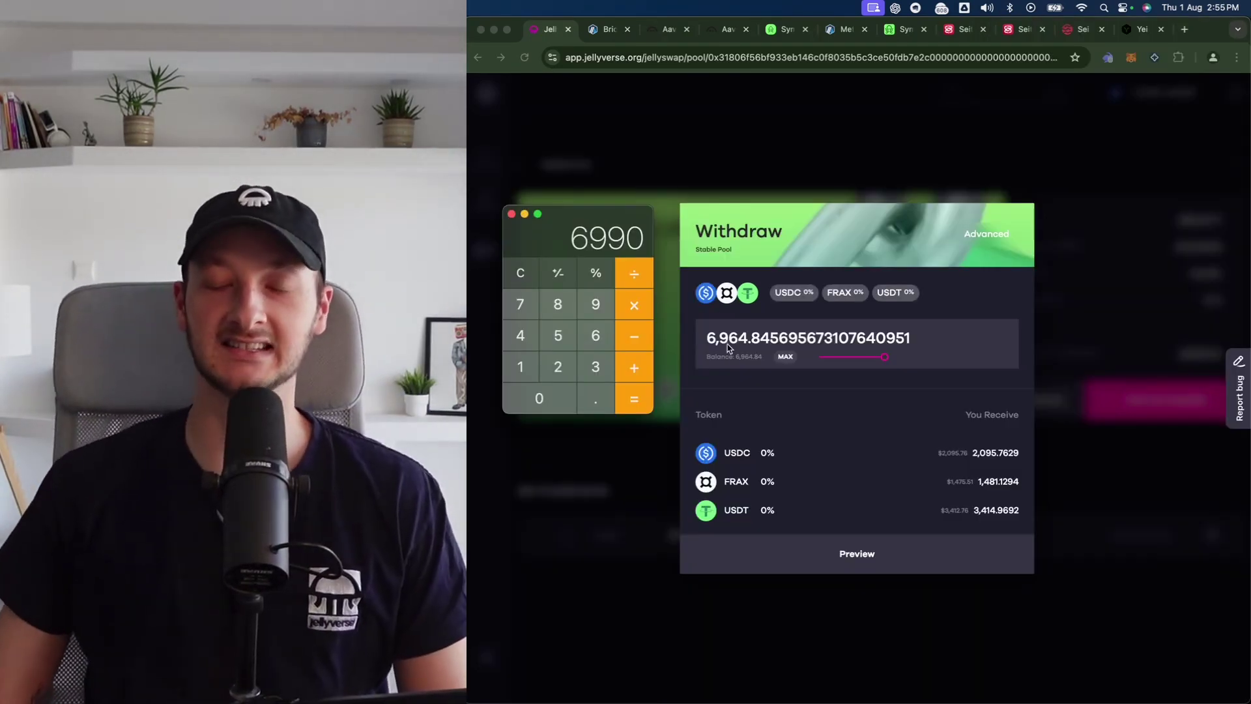
drag(617, 235, 622, 224)
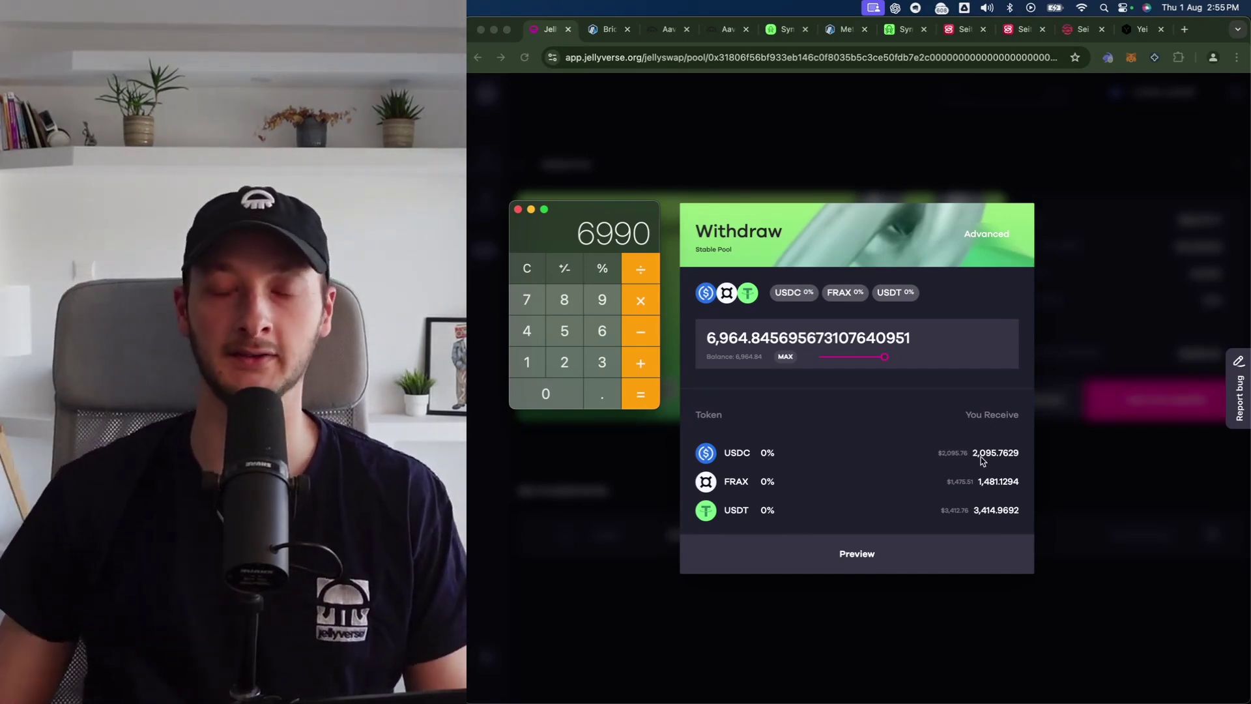
click(520, 212)
Dismiss the Withdraw modal to return to the USDC/USDT/FRAX pool page.
click(1099, 489)
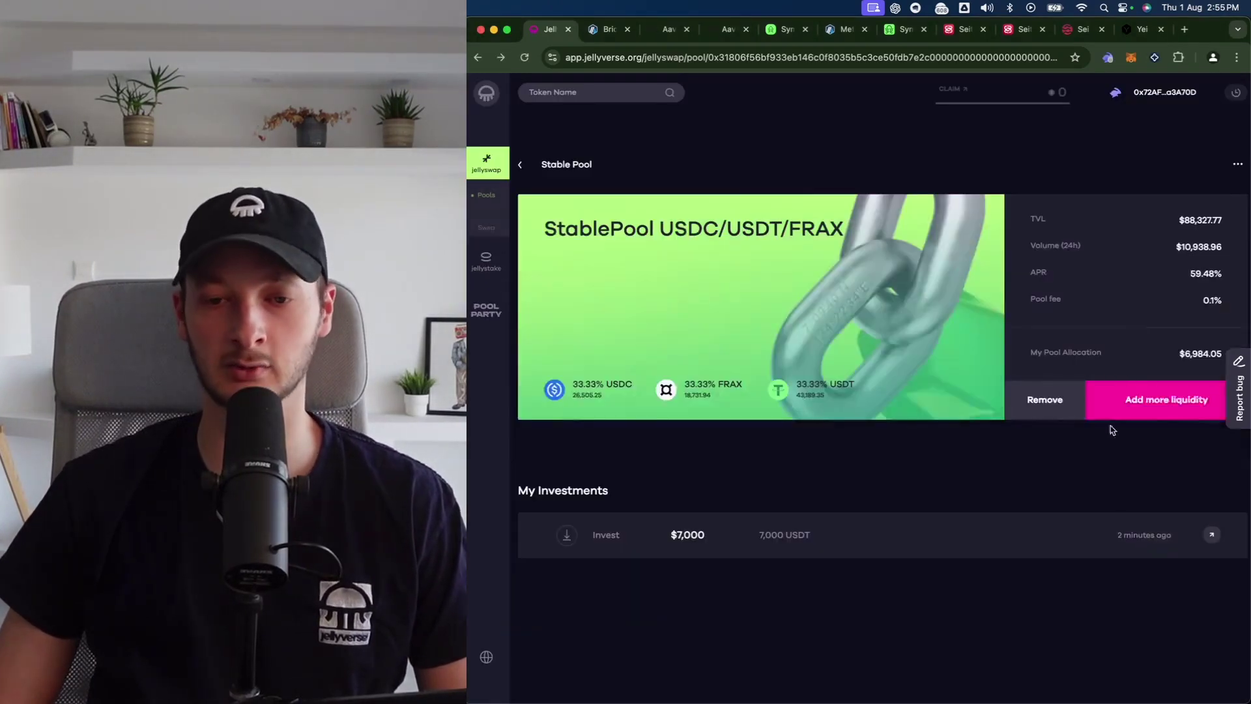